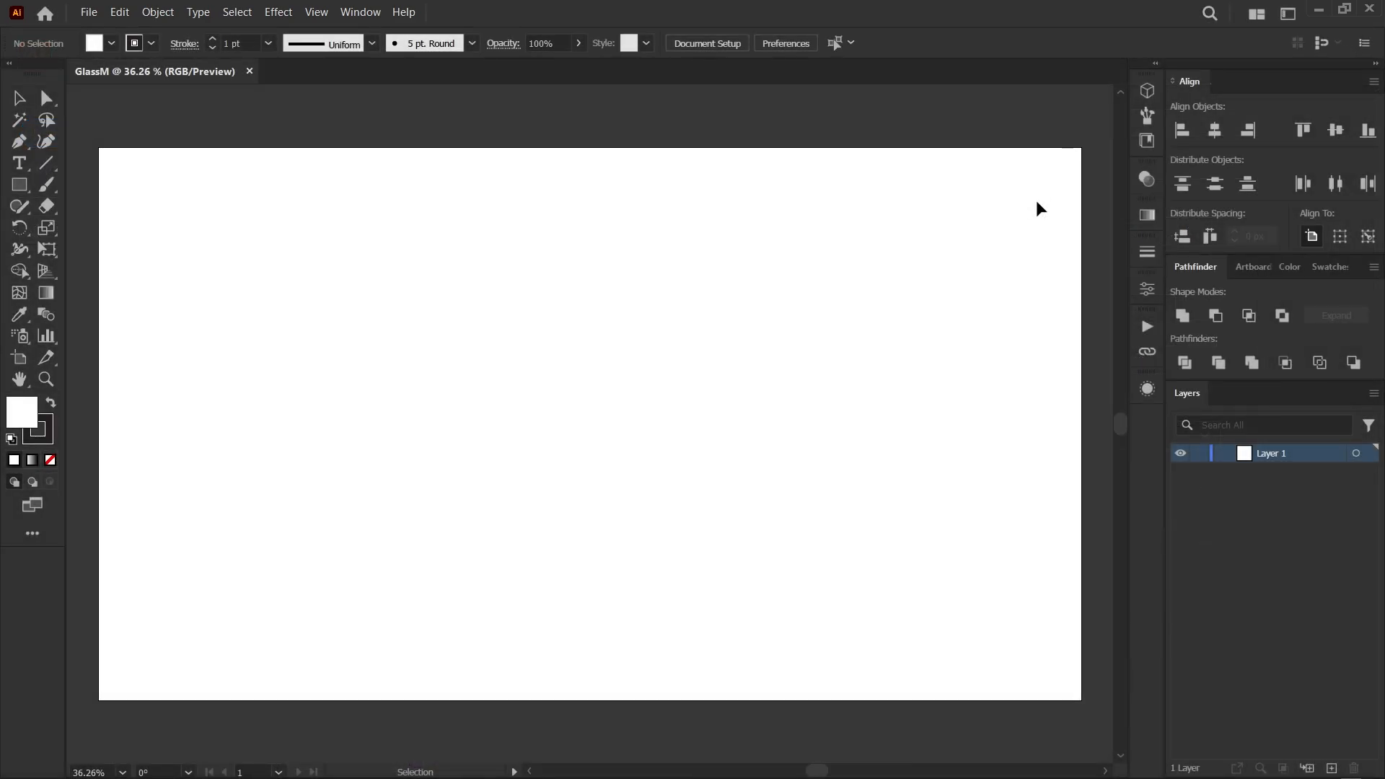
pyautogui.click(1142, 183)
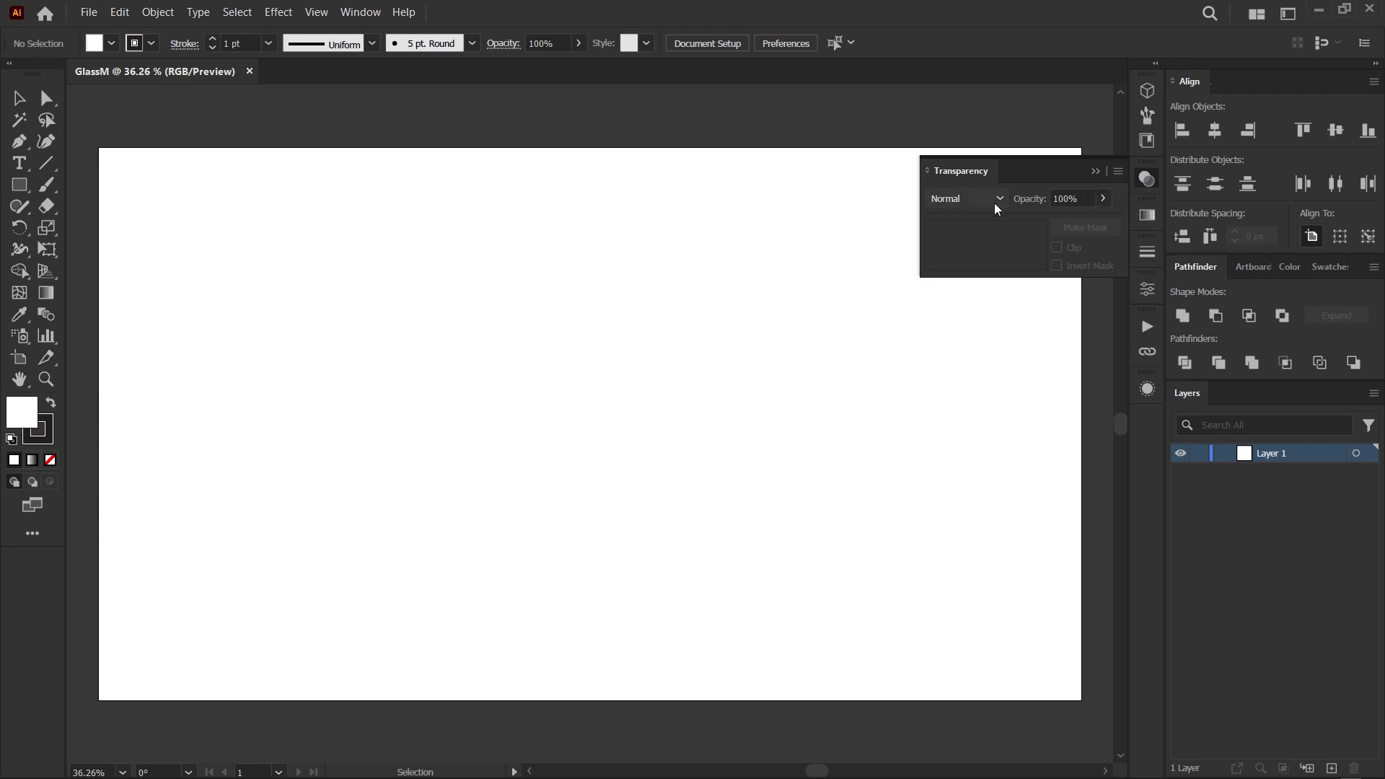
pyautogui.click(1078, 271)
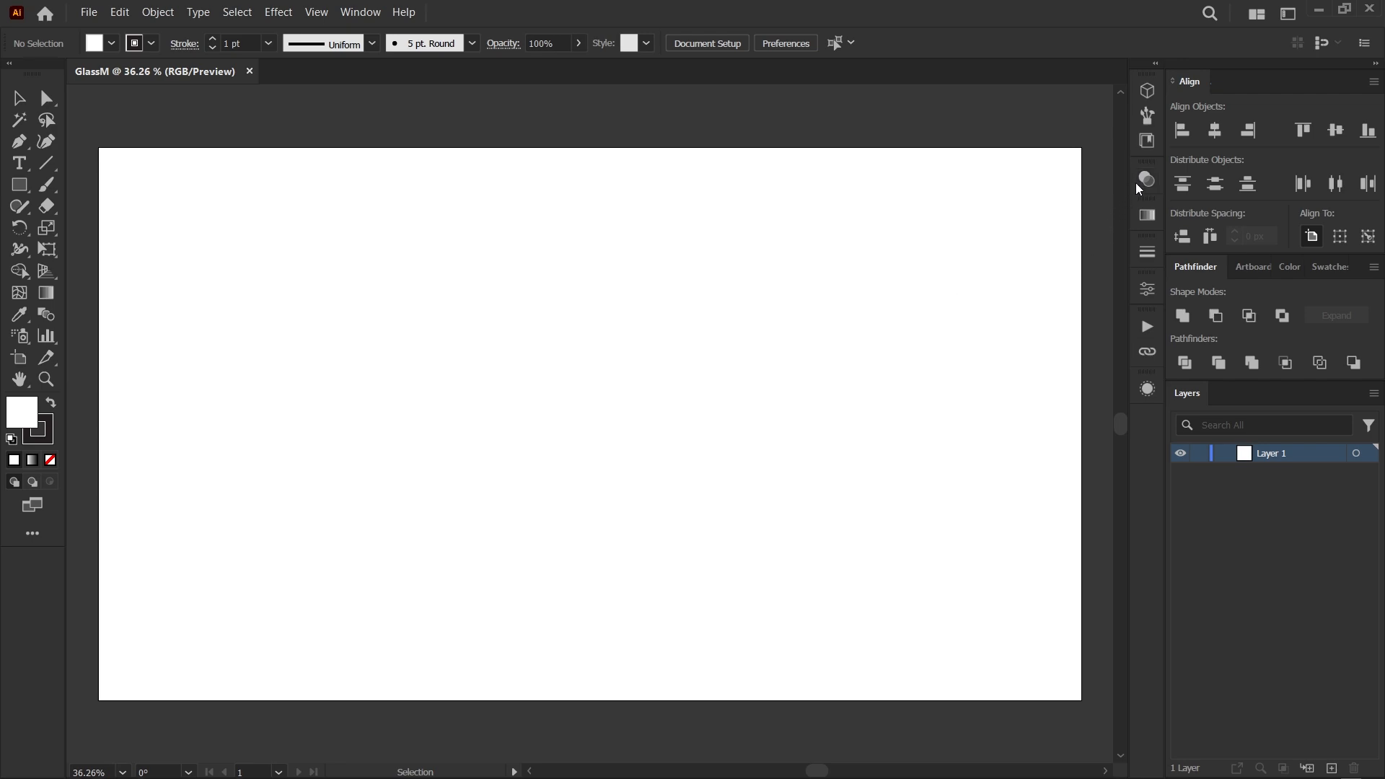
pyautogui.click(1142, 179)
pyautogui.click(1153, 218)
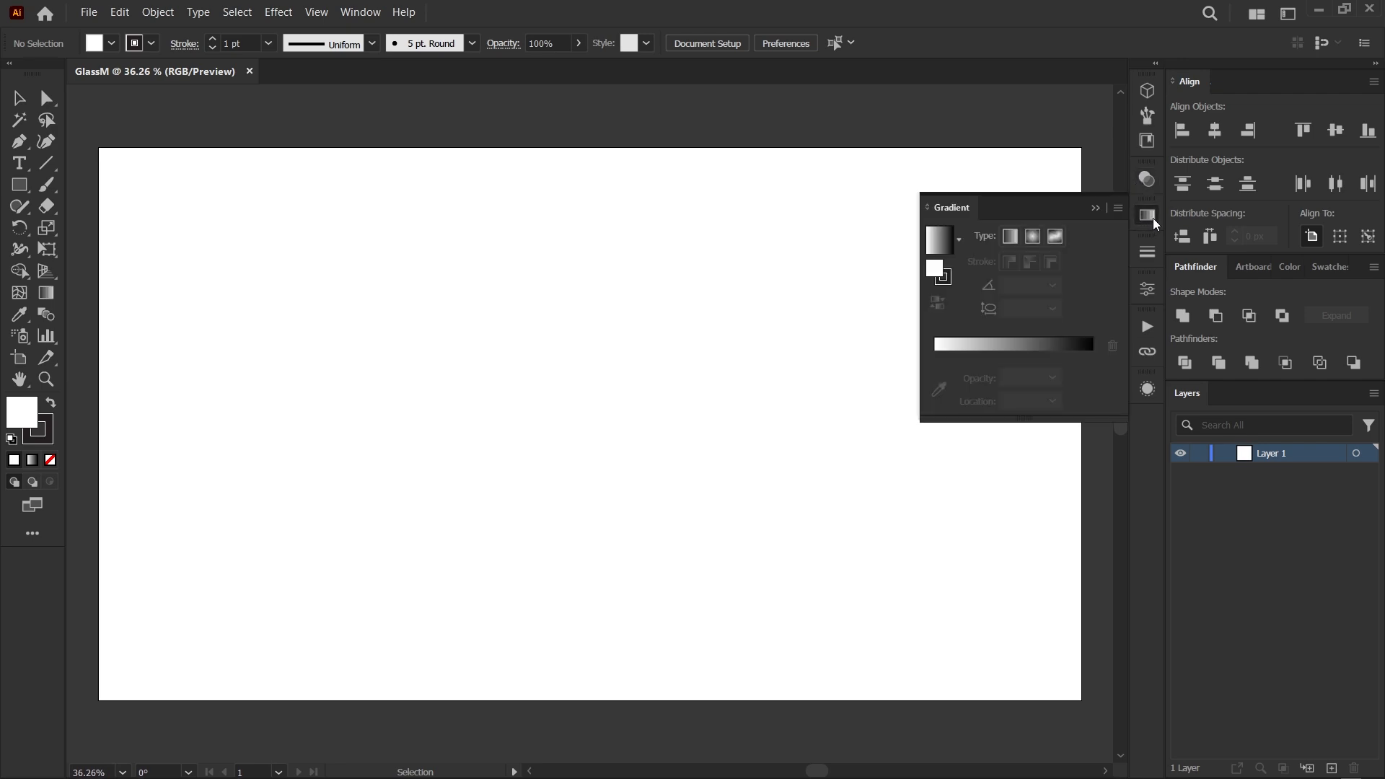
pyautogui.click(1146, 389)
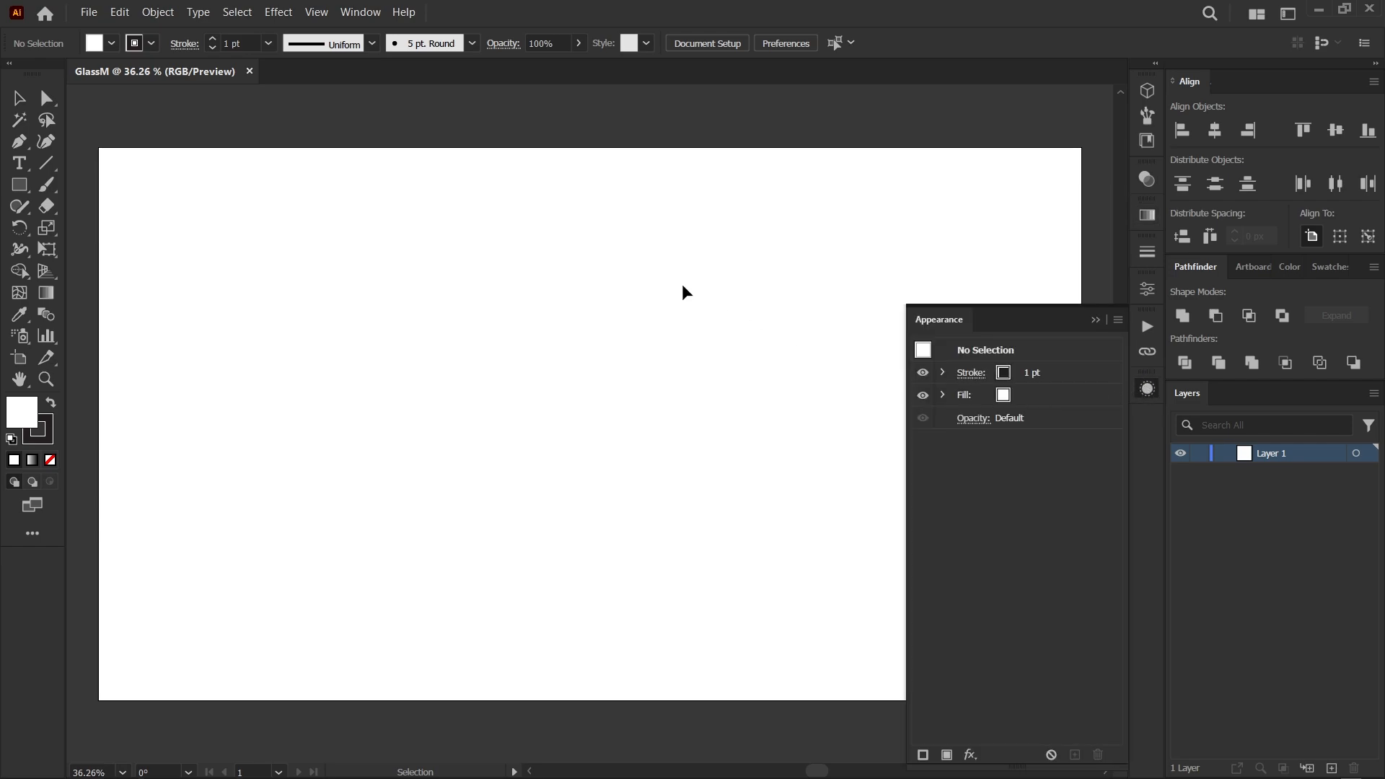
pyautogui.click(362, 13)
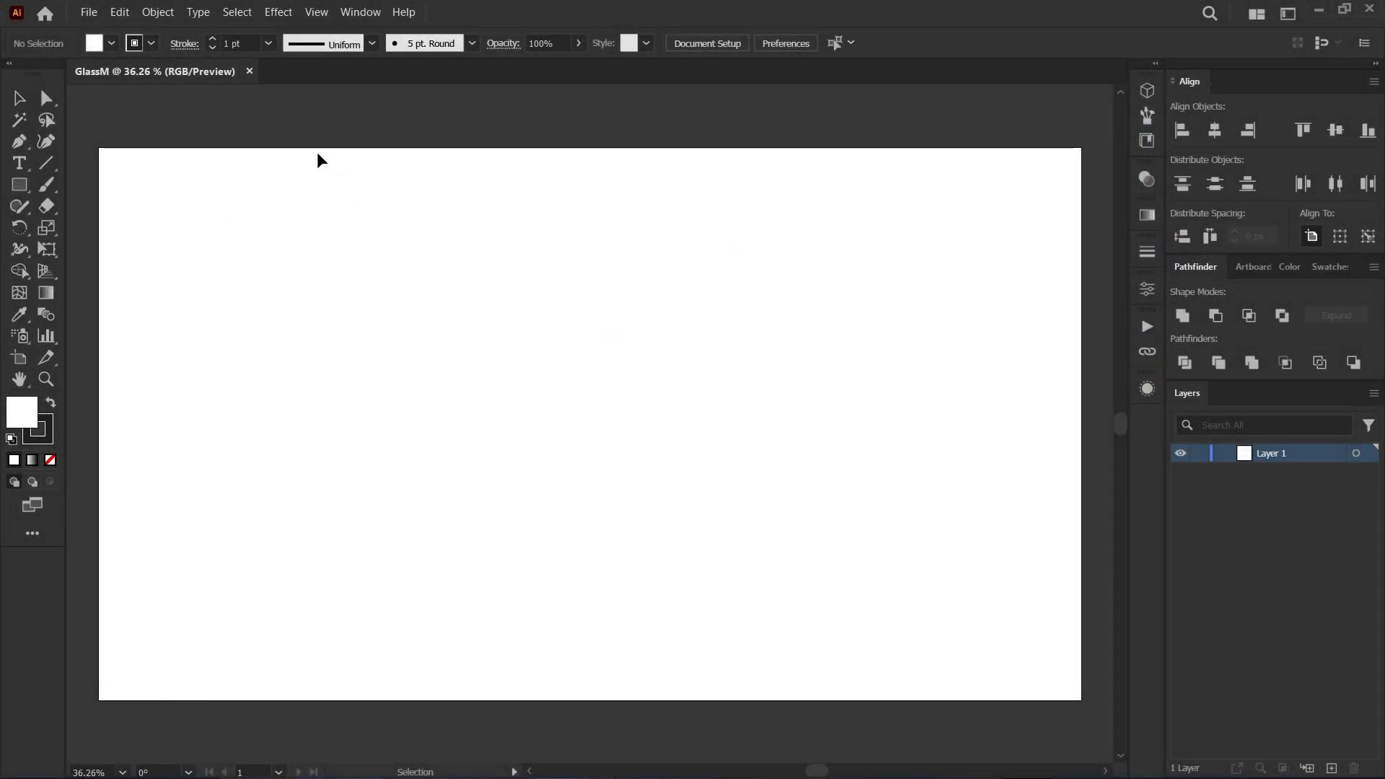
# Place the vibrant-colors-swirling-futuristic-underwater-chaos-generated-by-ai picture as an embedded image, starting near the artboard's upper-left corner.
pyautogui.click(88, 13)
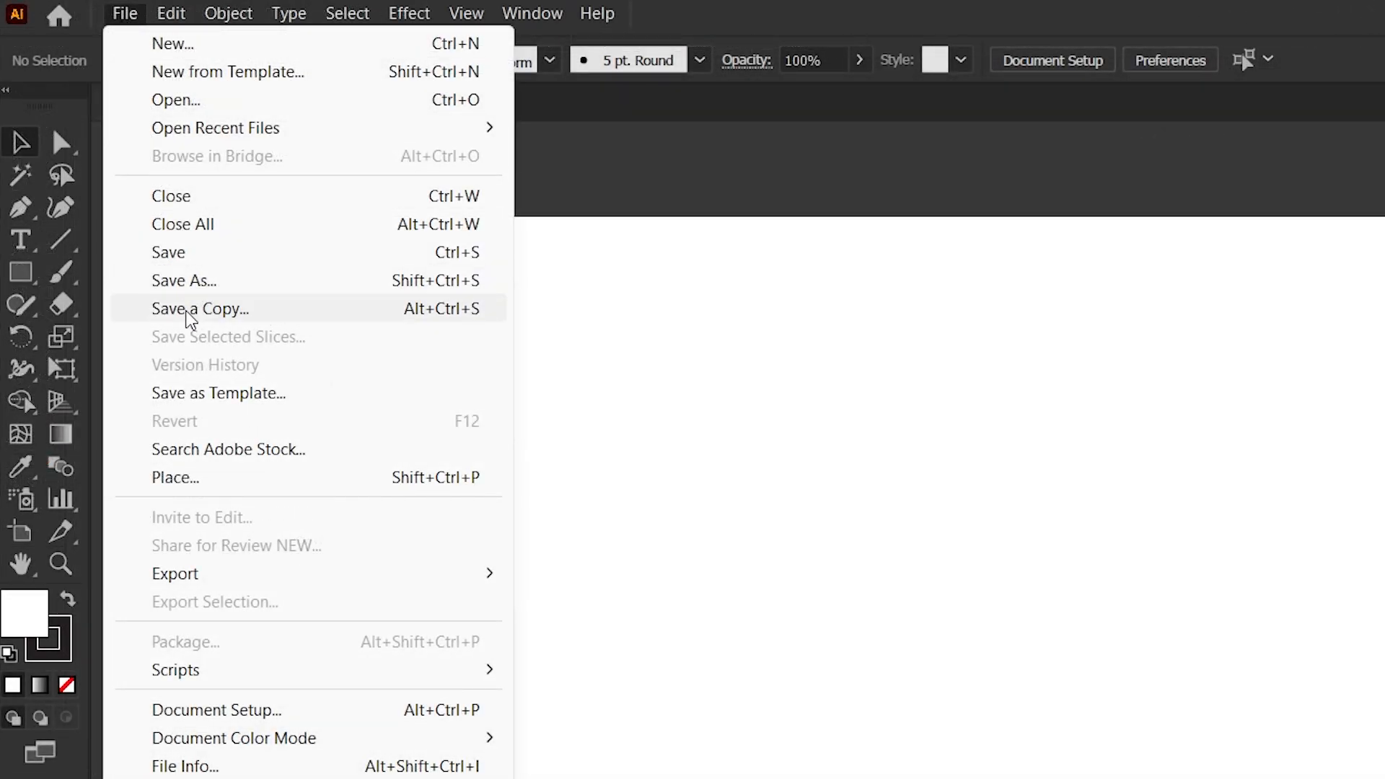
pyautogui.click(220, 479)
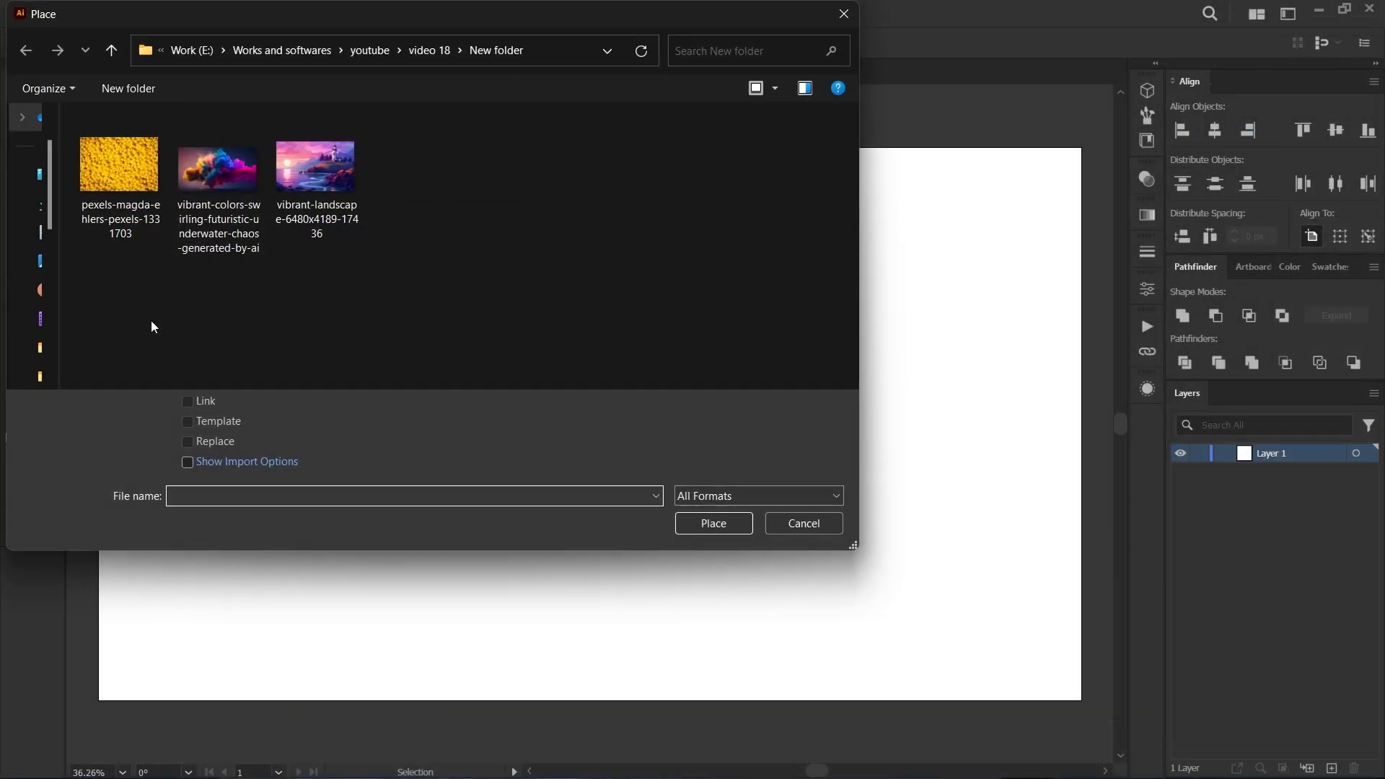
pyautogui.click(208, 176)
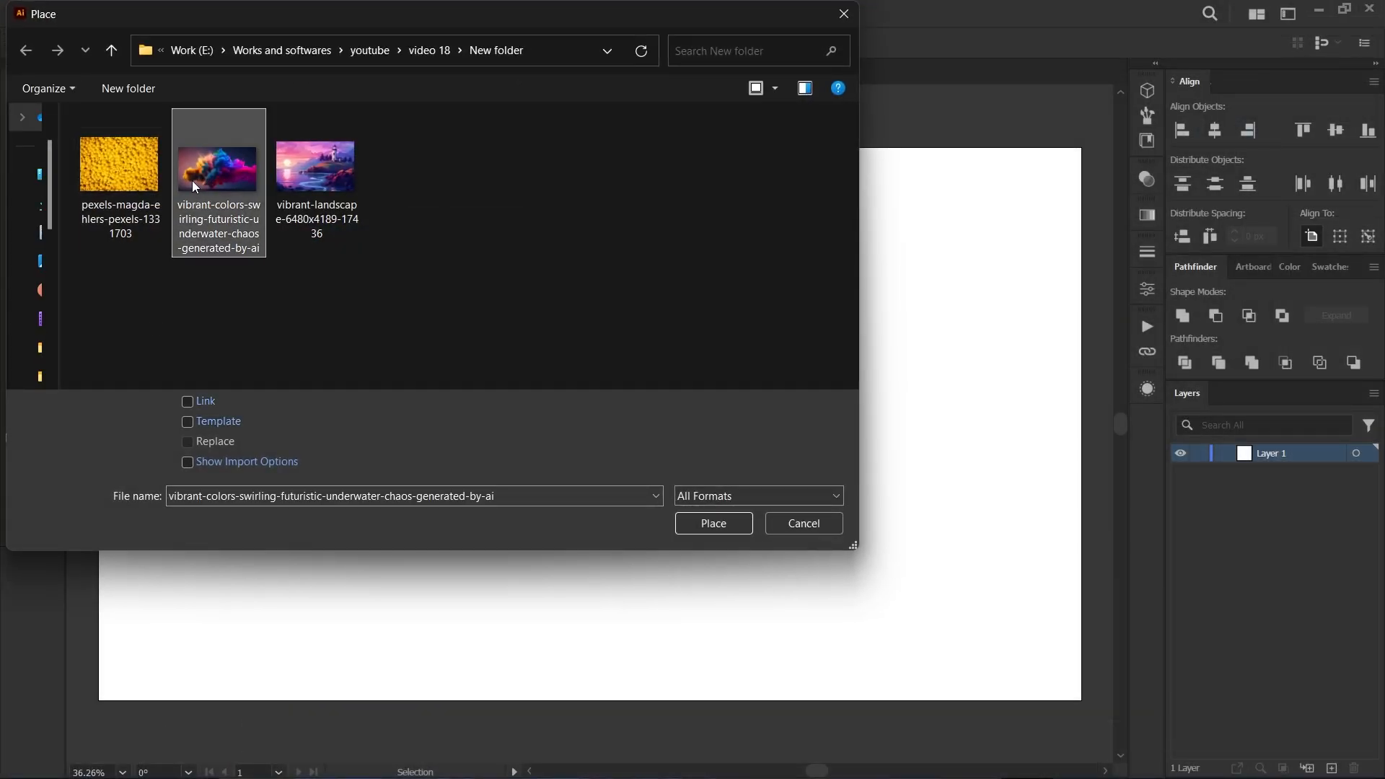
pyautogui.click(198, 402)
pyautogui.click(697, 523)
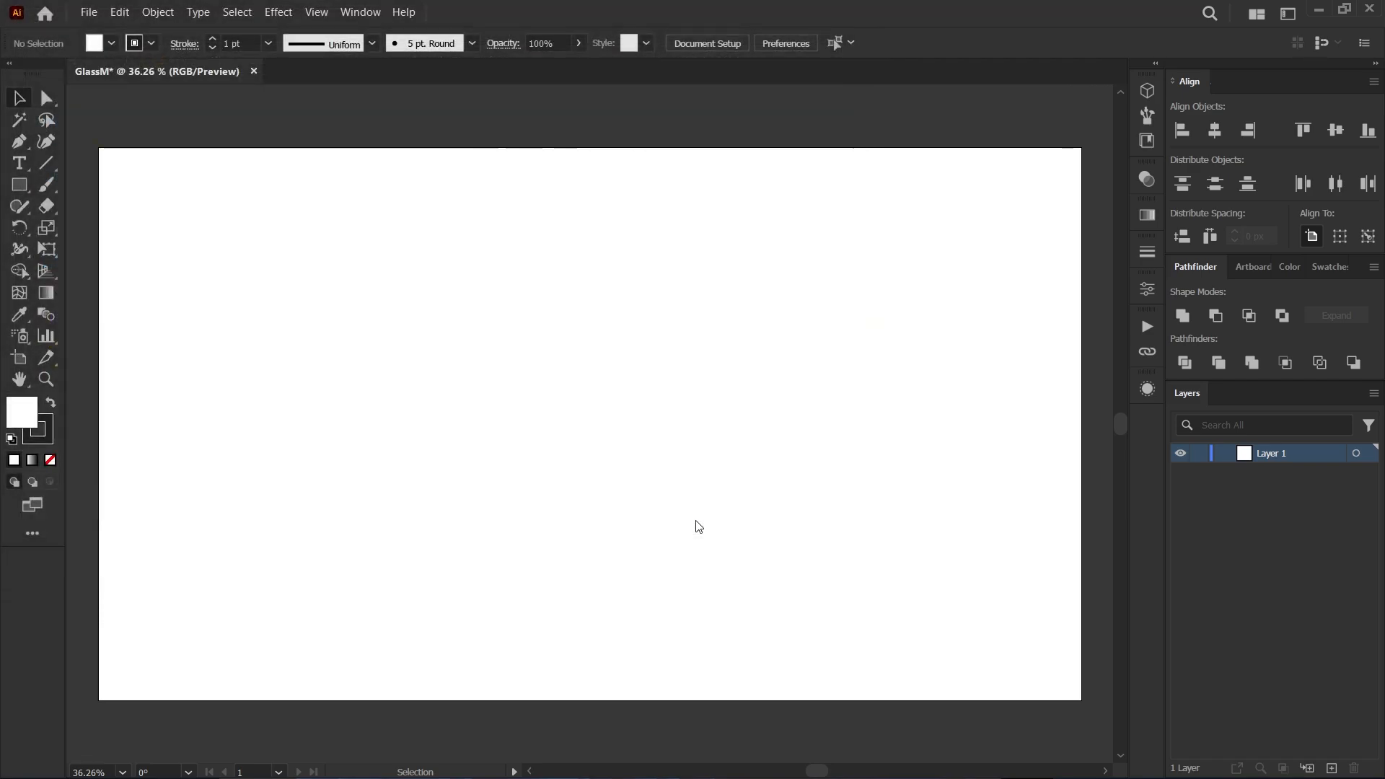
pyautogui.click(108, 157)
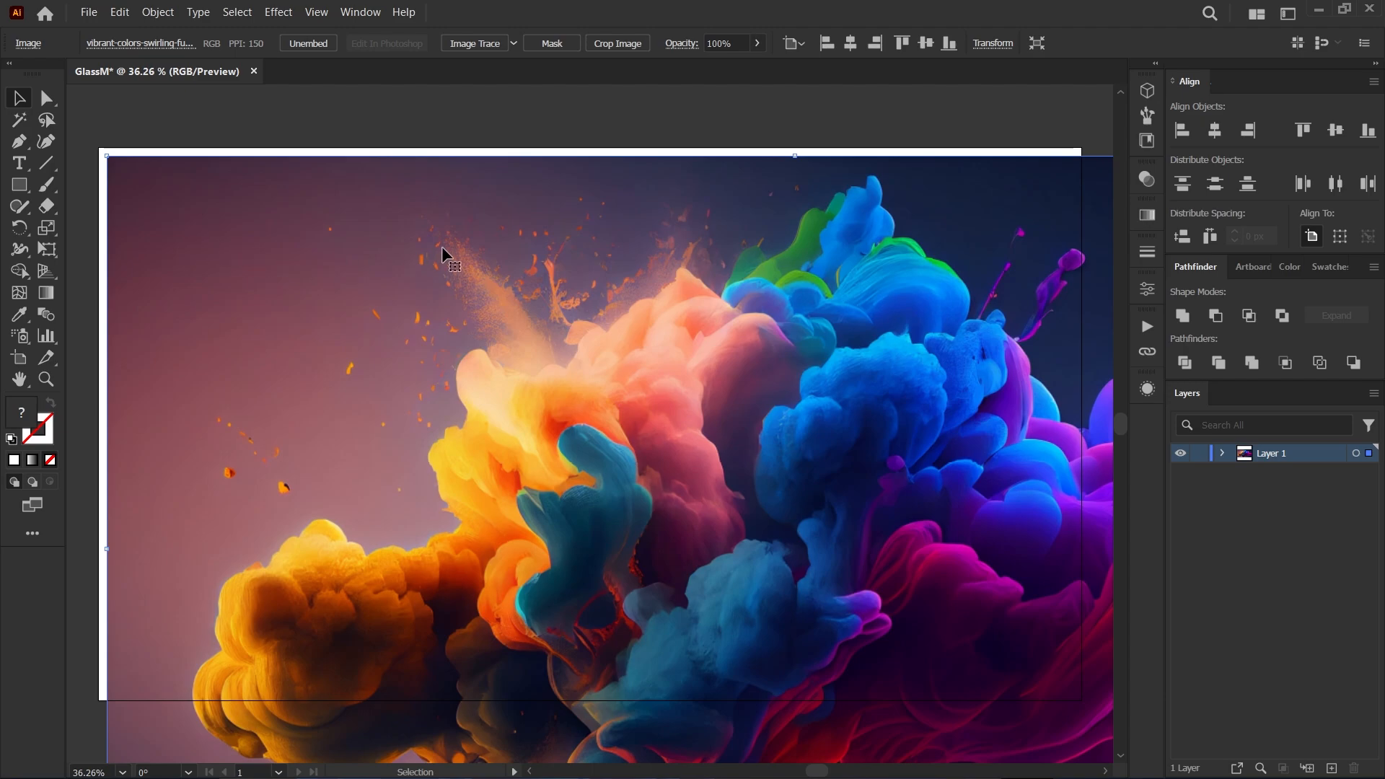
# Center the image horizontally and vertically on the artboard and scale it down until it only slightly overhangs the artboard edges.
pyautogui.click(1215, 130)
pyautogui.click(1337, 131)
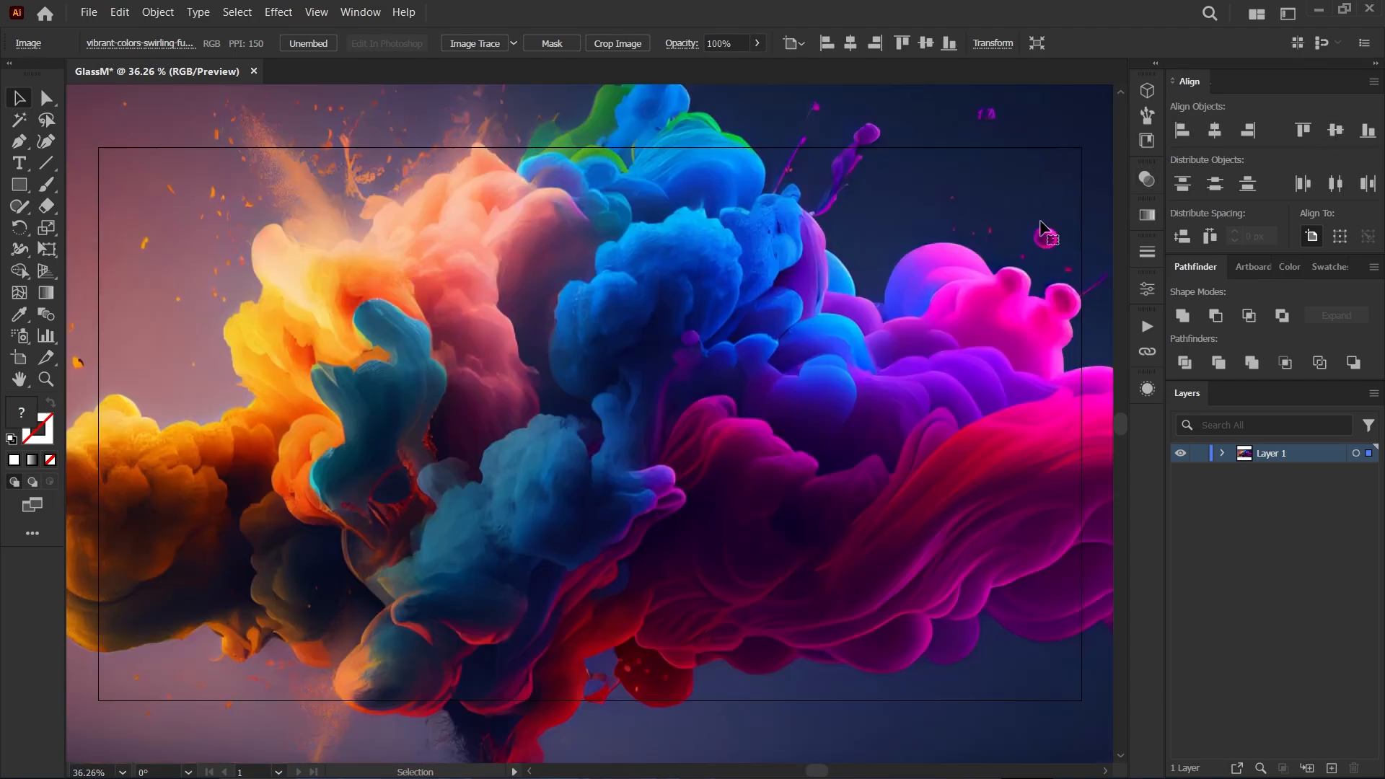
pyautogui.scroll(-2, 691, 242)
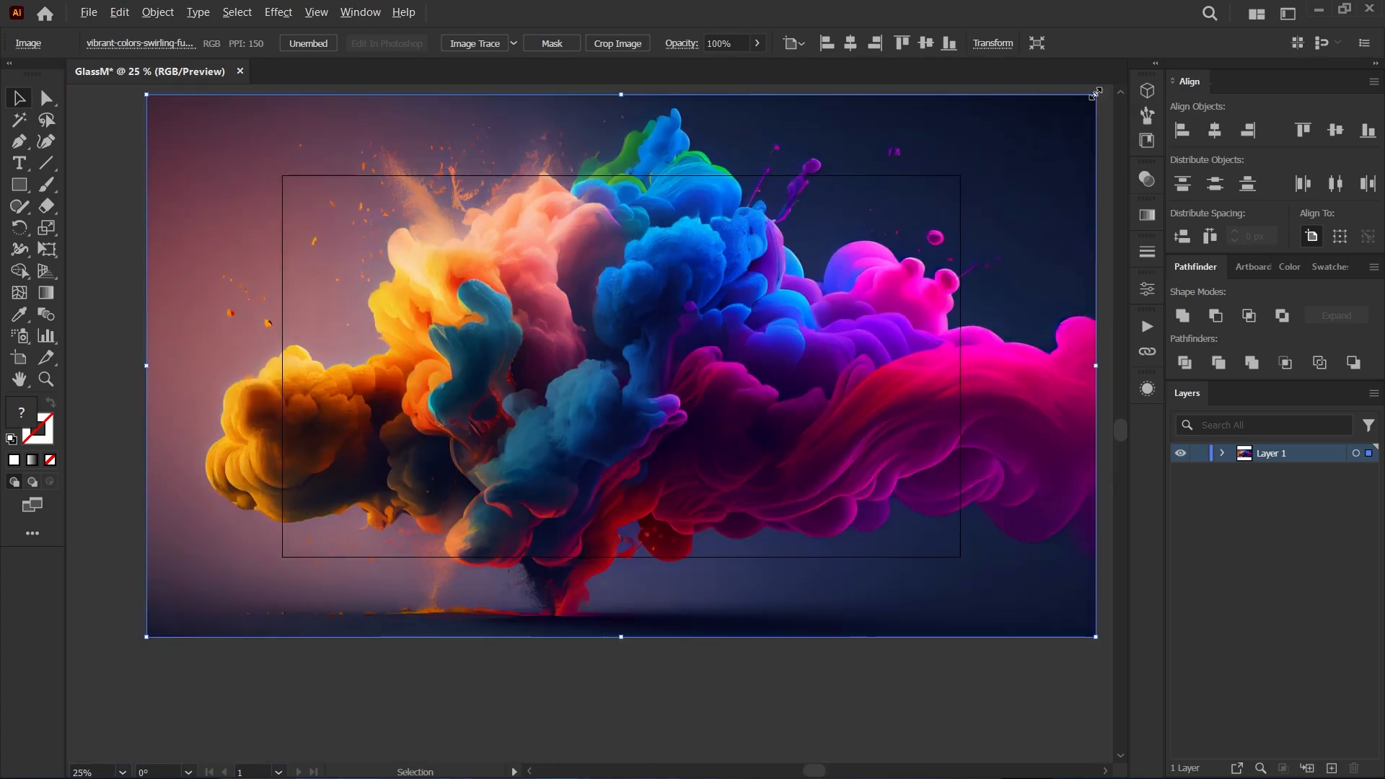
pyautogui.moveTo(1095, 94); pyautogui.dragTo(1017, 173)
pyautogui.scroll(2, 405, 223)
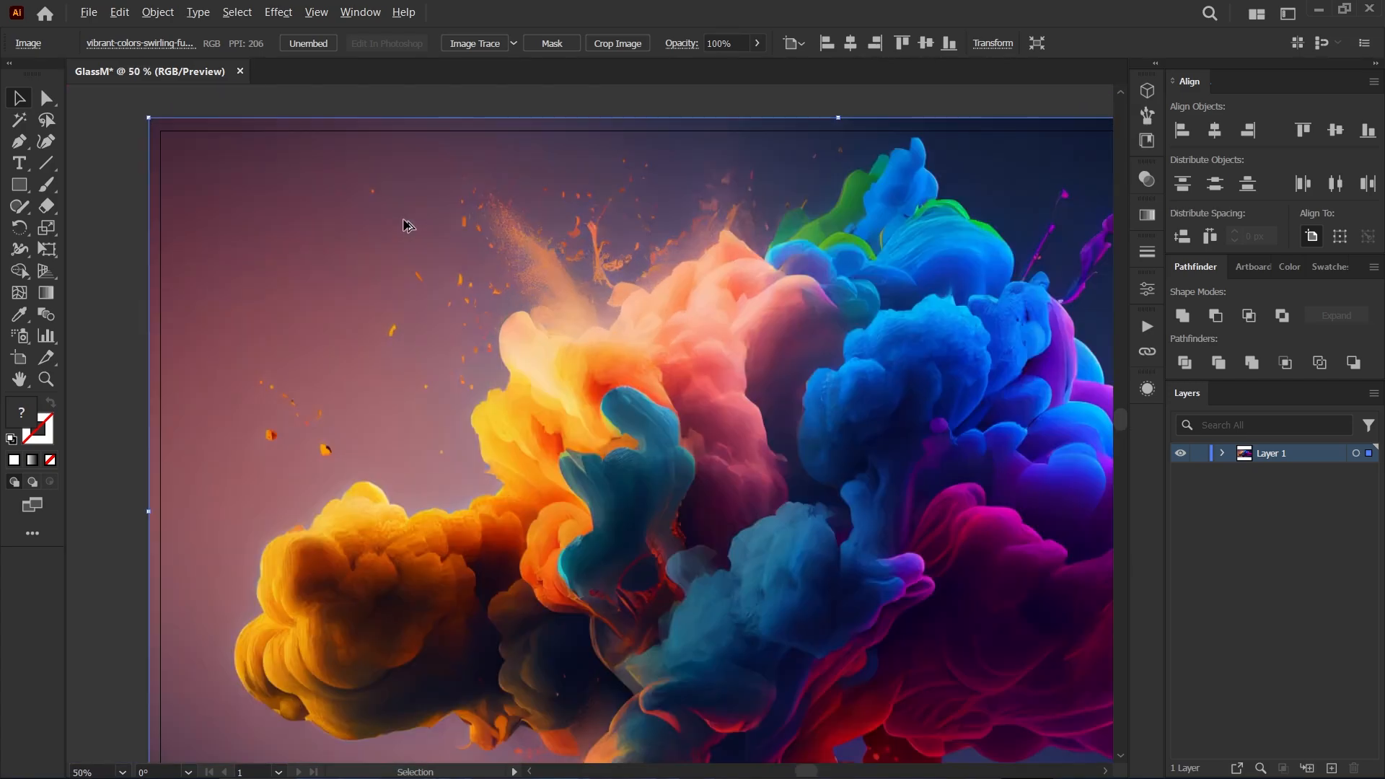
# Copy the image and paste the duplicate in front, exactly on top of the original.
pyautogui.press('a')
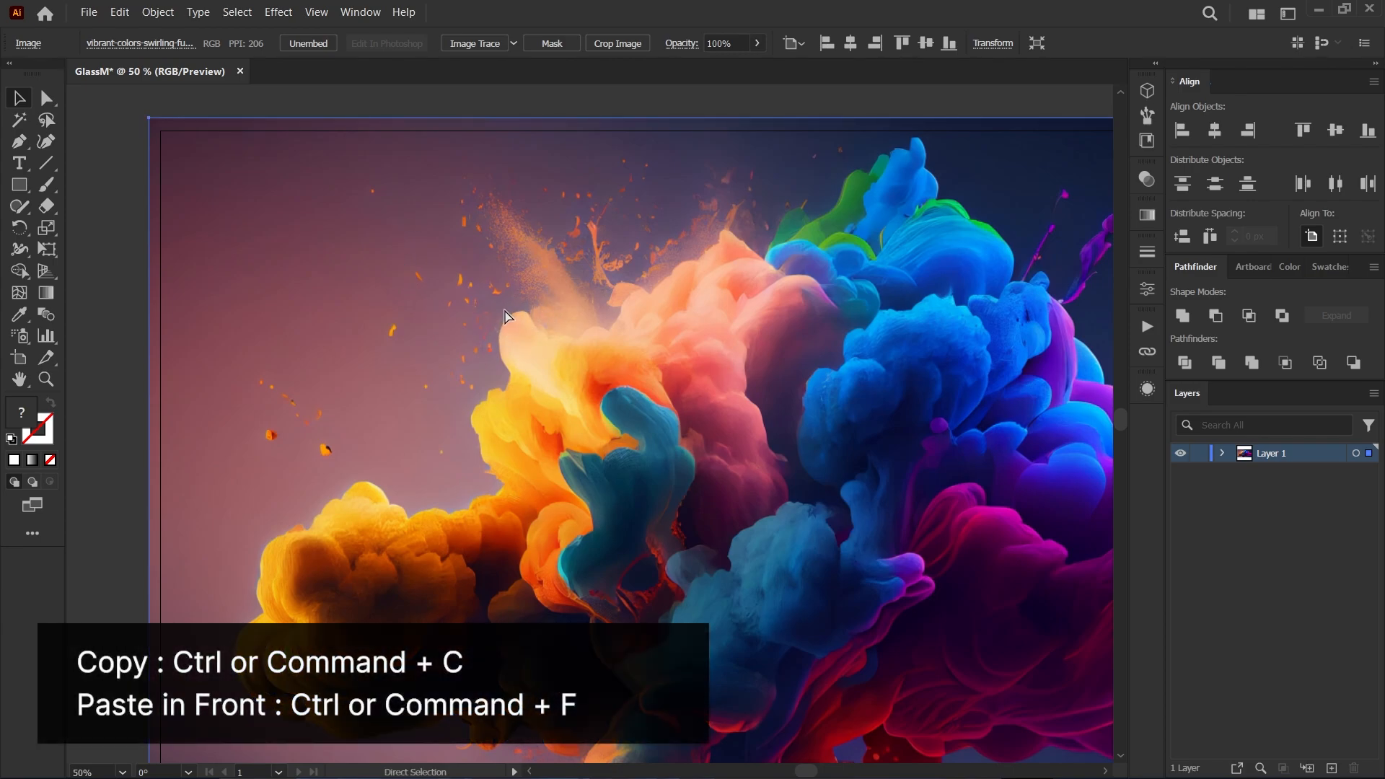
pyautogui.press('v')
pyautogui.press('ctrl')
pyautogui.hotkey('ctrl', 'f')
pyautogui.moveTo(328, 176); pyautogui.dragTo(491, 295)
pyautogui.moveTo(488, 354); pyautogui.dragTo(513, 288)
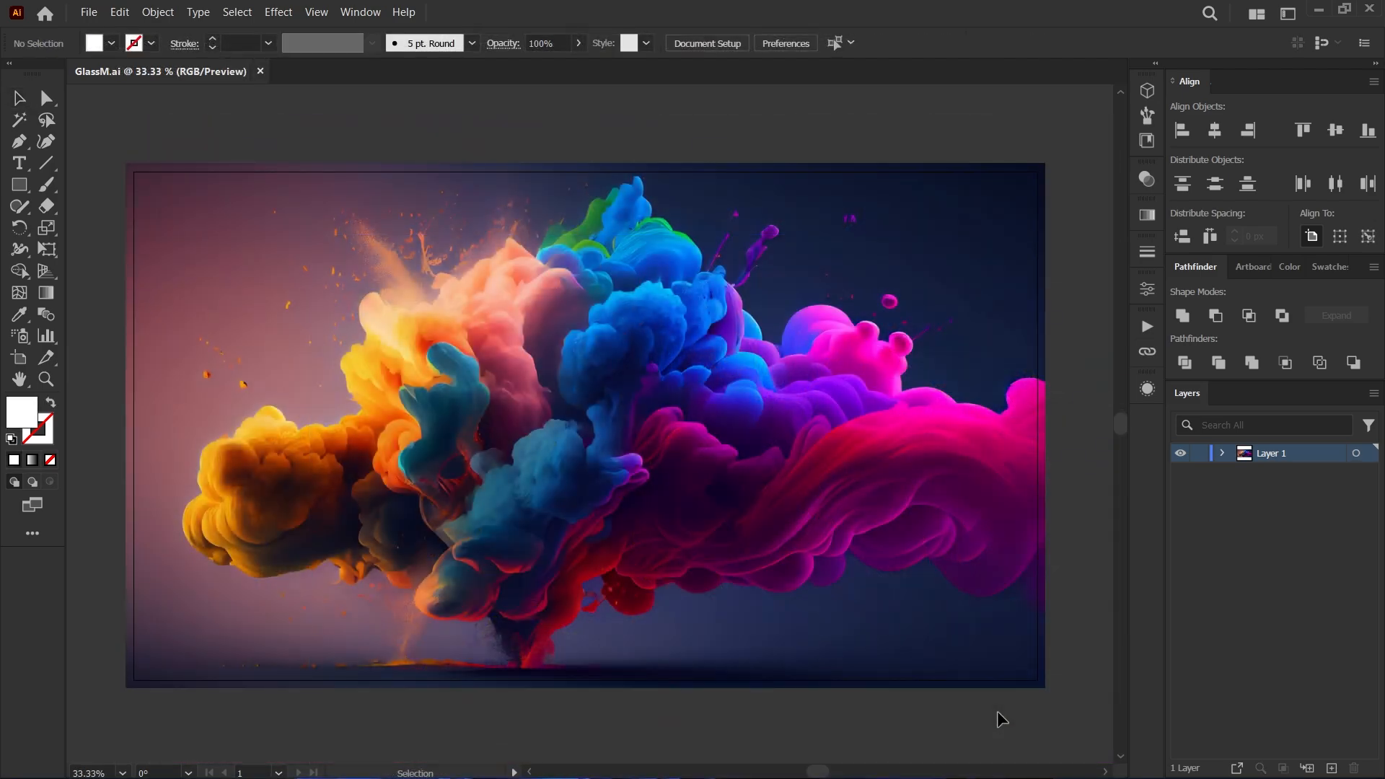
# Apply a Gaussian Blur effect with a radius of 60 pixels to the front copy of the image.
pyautogui.click(699, 440)
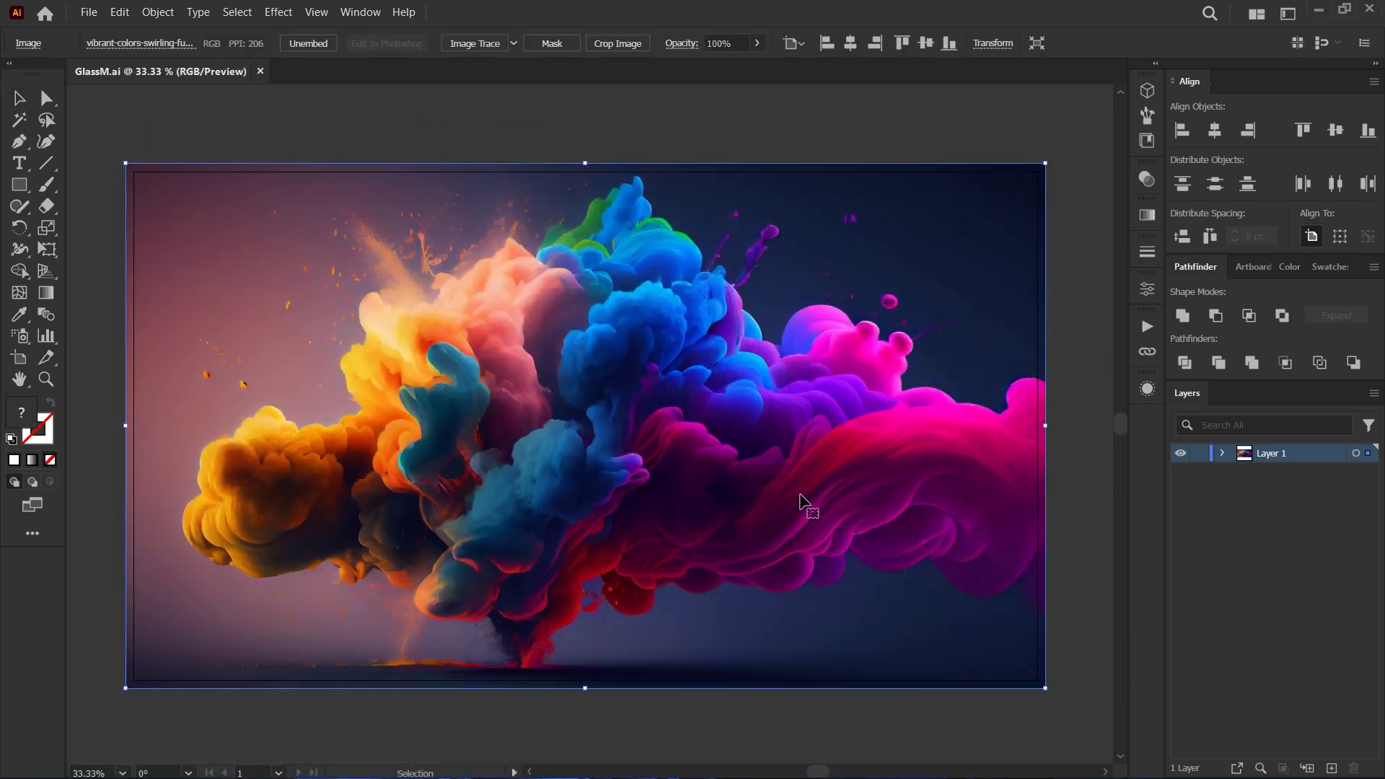
pyautogui.click(1148, 390)
pyautogui.moveTo(1051, 324); pyautogui.dragTo(1049, 197)
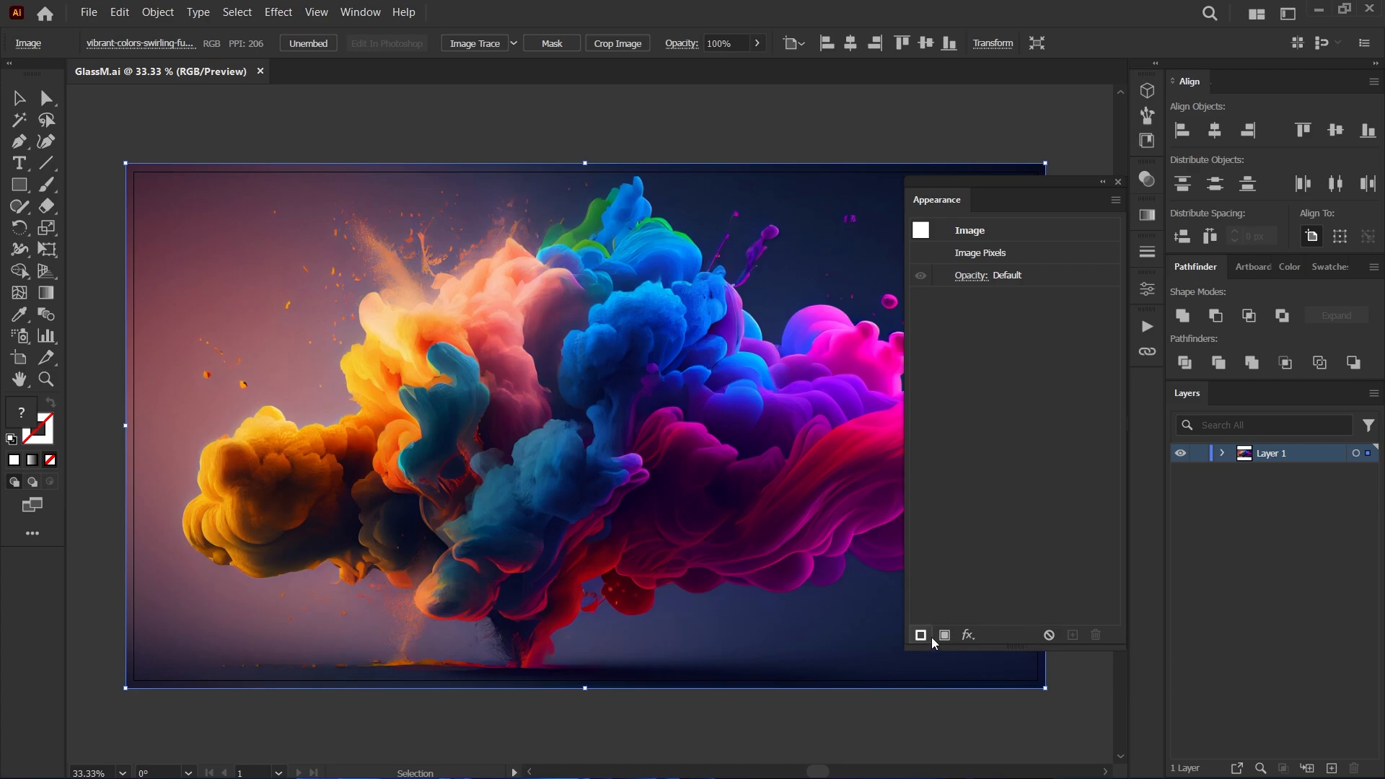
pyautogui.click(967, 635)
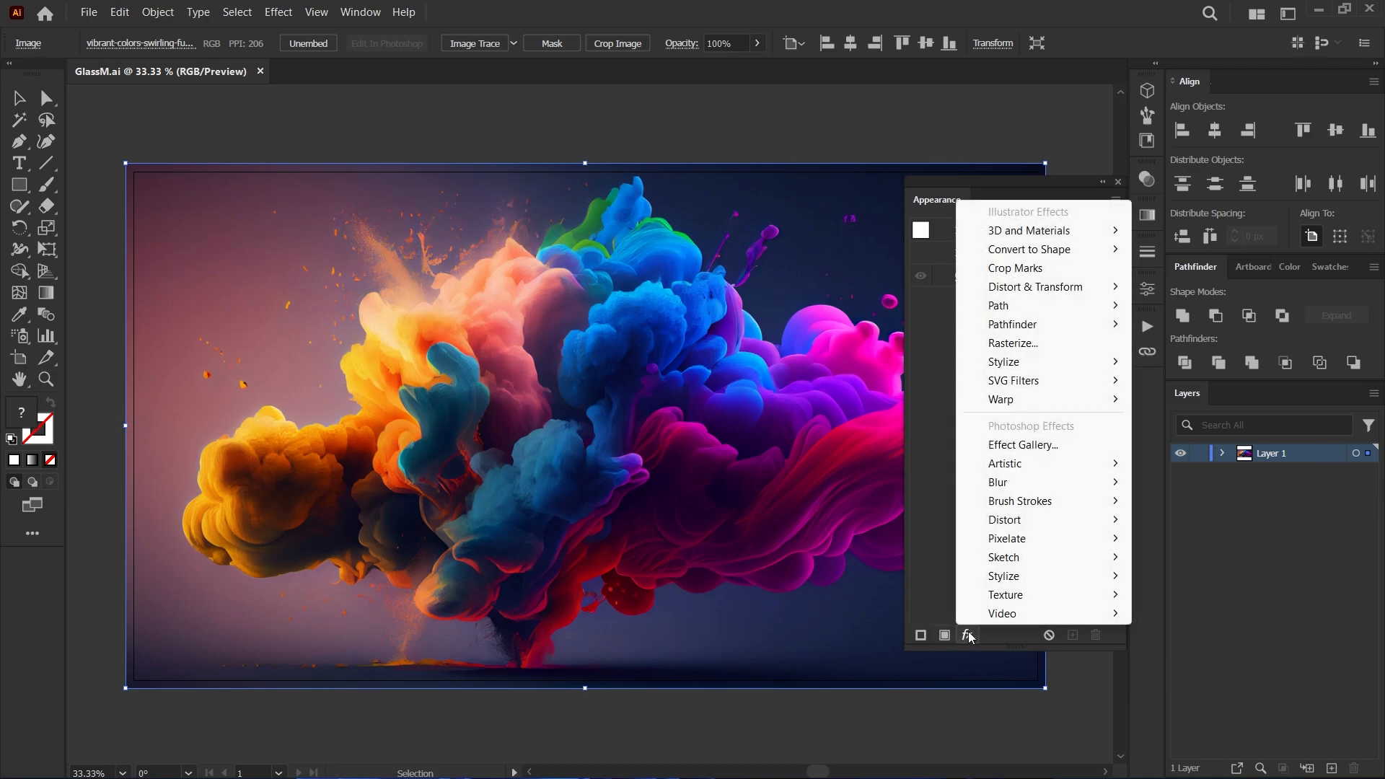
pyautogui.moveTo(1021, 483)
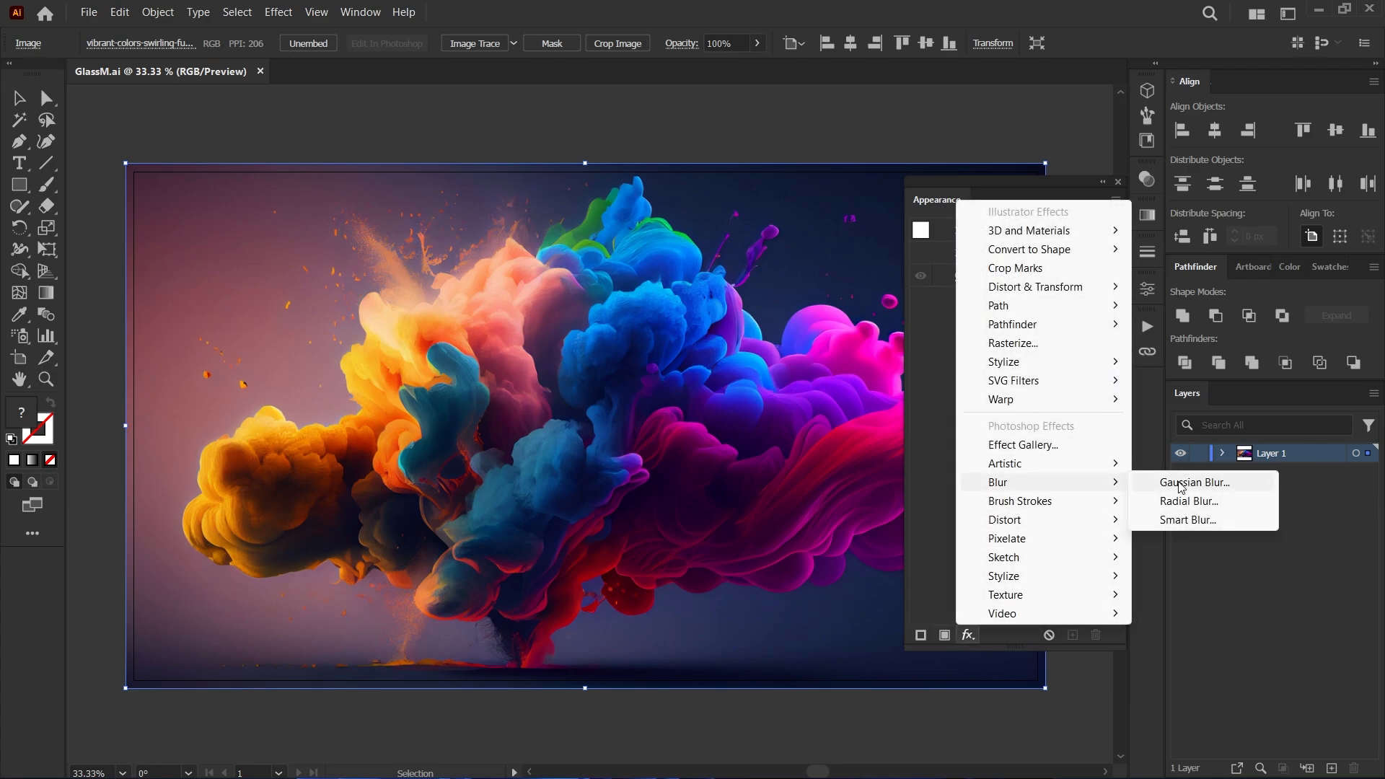
pyautogui.click(1181, 484)
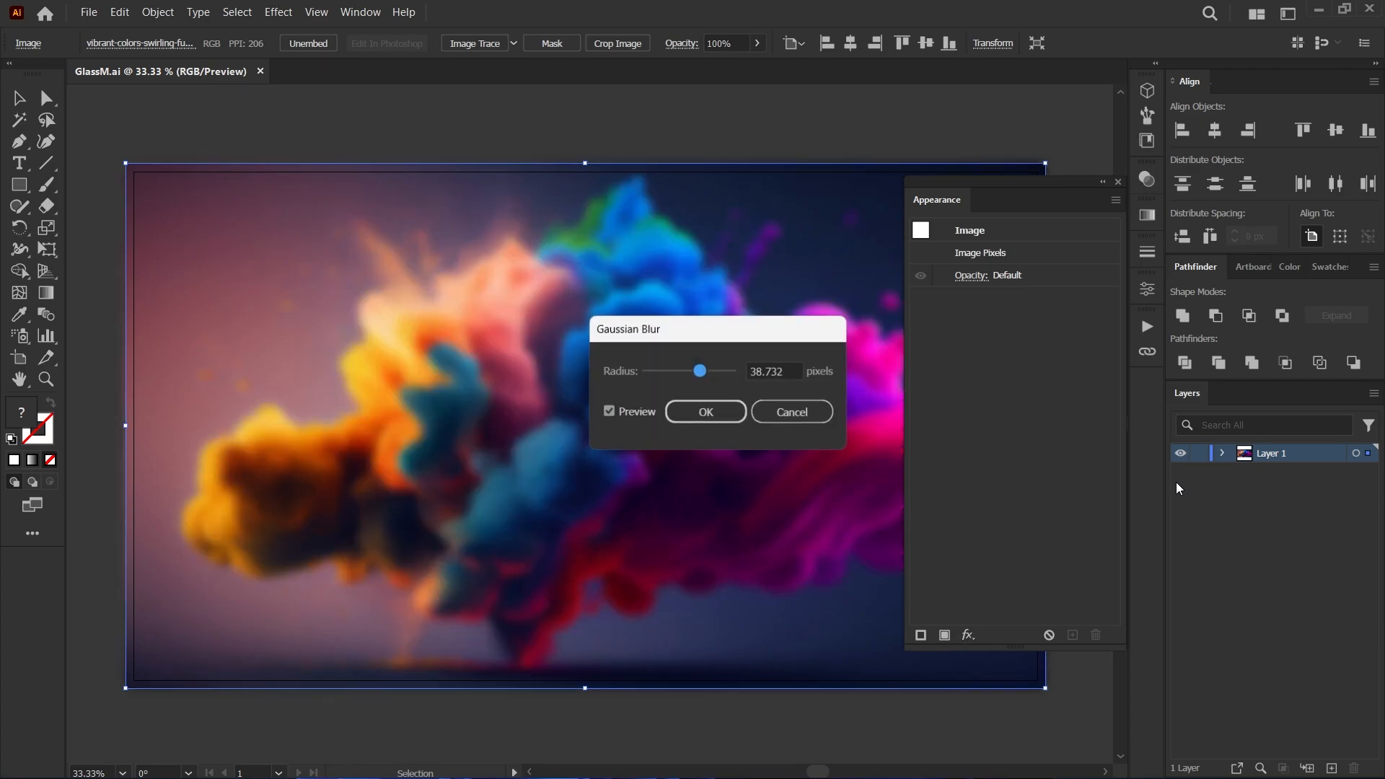
pyautogui.moveTo(705, 370); pyautogui.dragTo(712, 369)
pyautogui.click(777, 368)
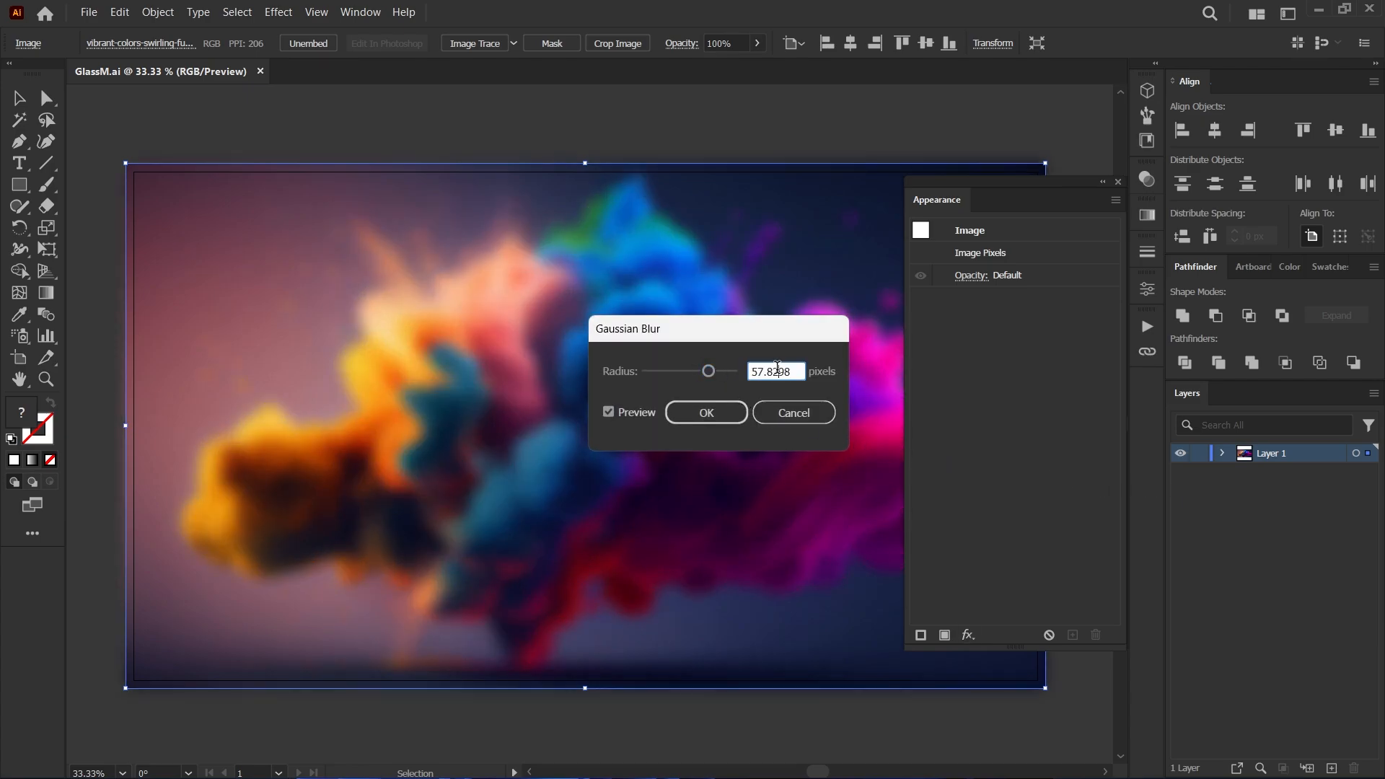
pyautogui.doubleClick(777, 368)
pyautogui.write('60')
pyautogui.click(708, 412)
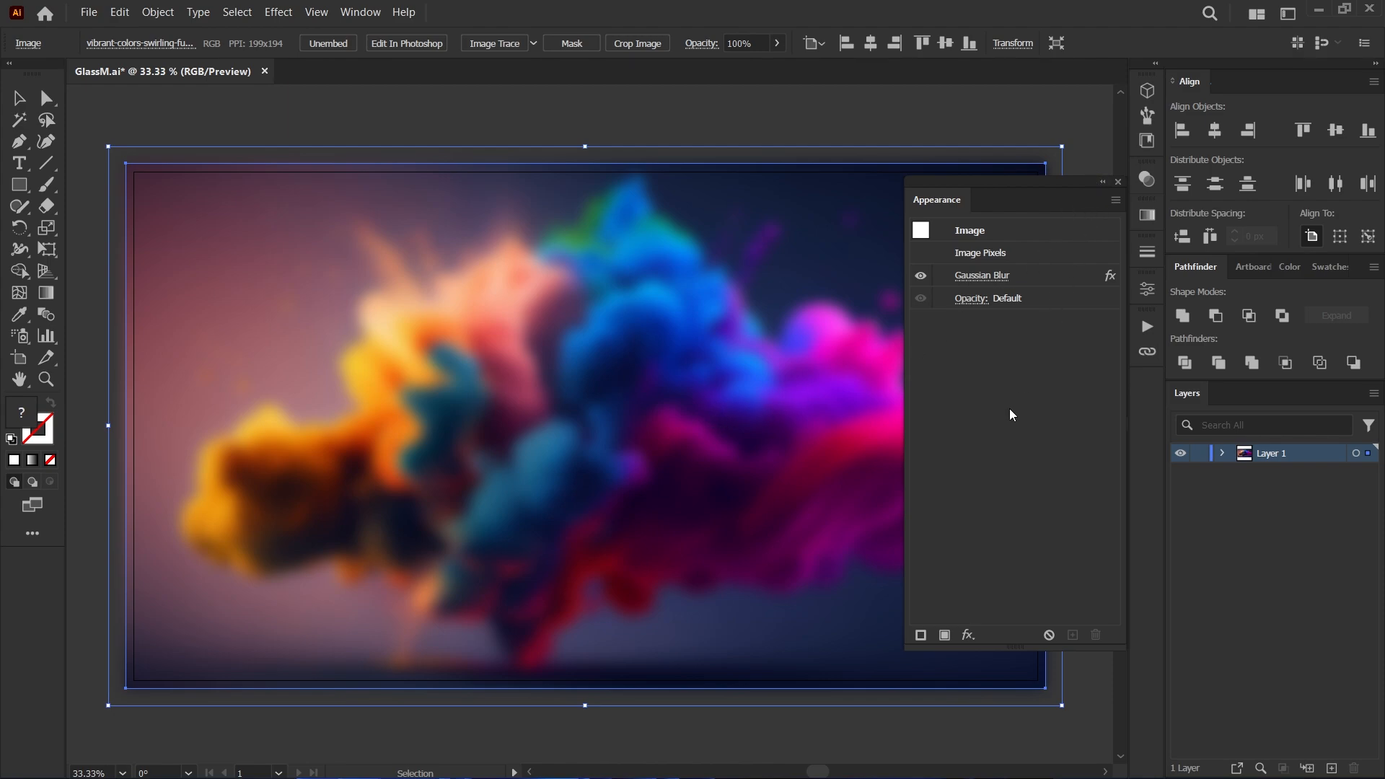
# Add a Glass distortion effect to the blurred image with distortion 12, smoothness 7, Frosted texture and 200% scaling.
pyautogui.click(968, 634)
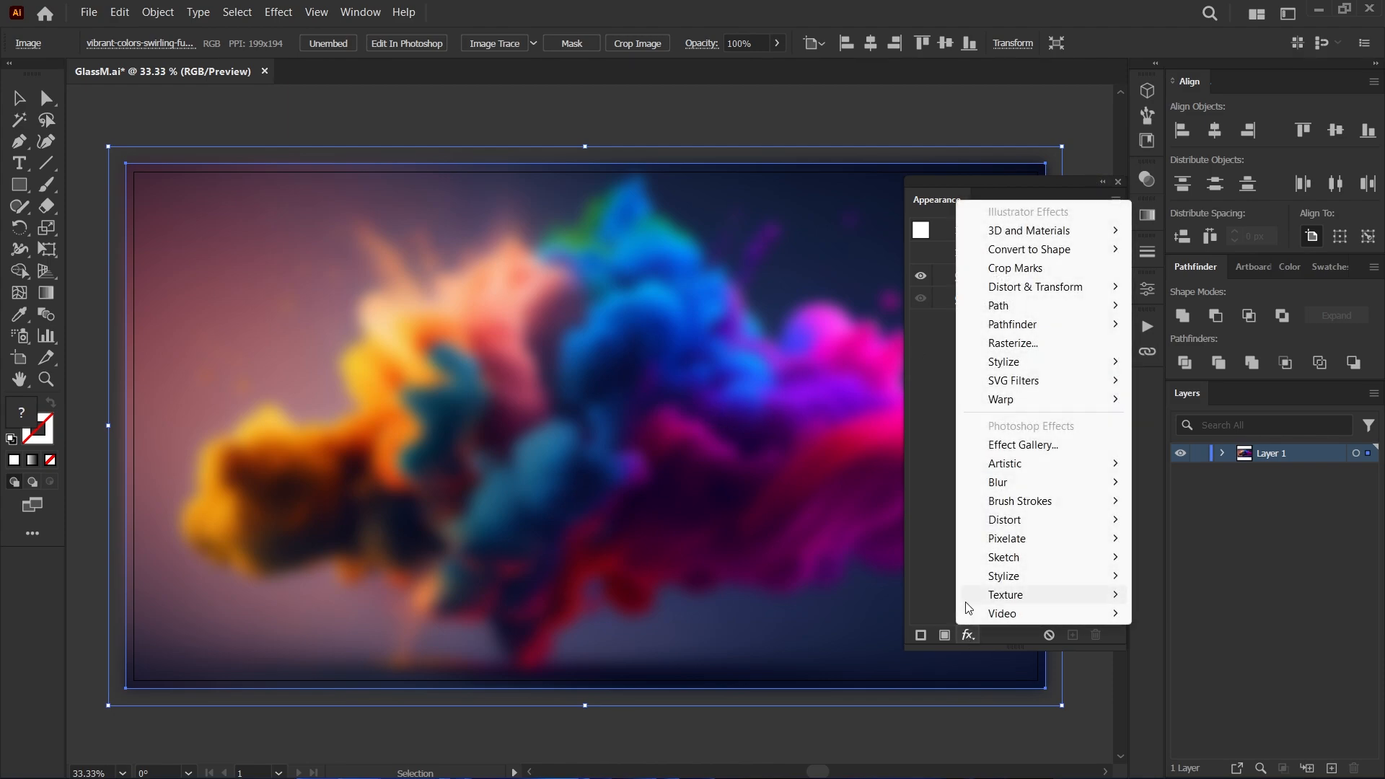
pyautogui.moveTo(1008, 520)
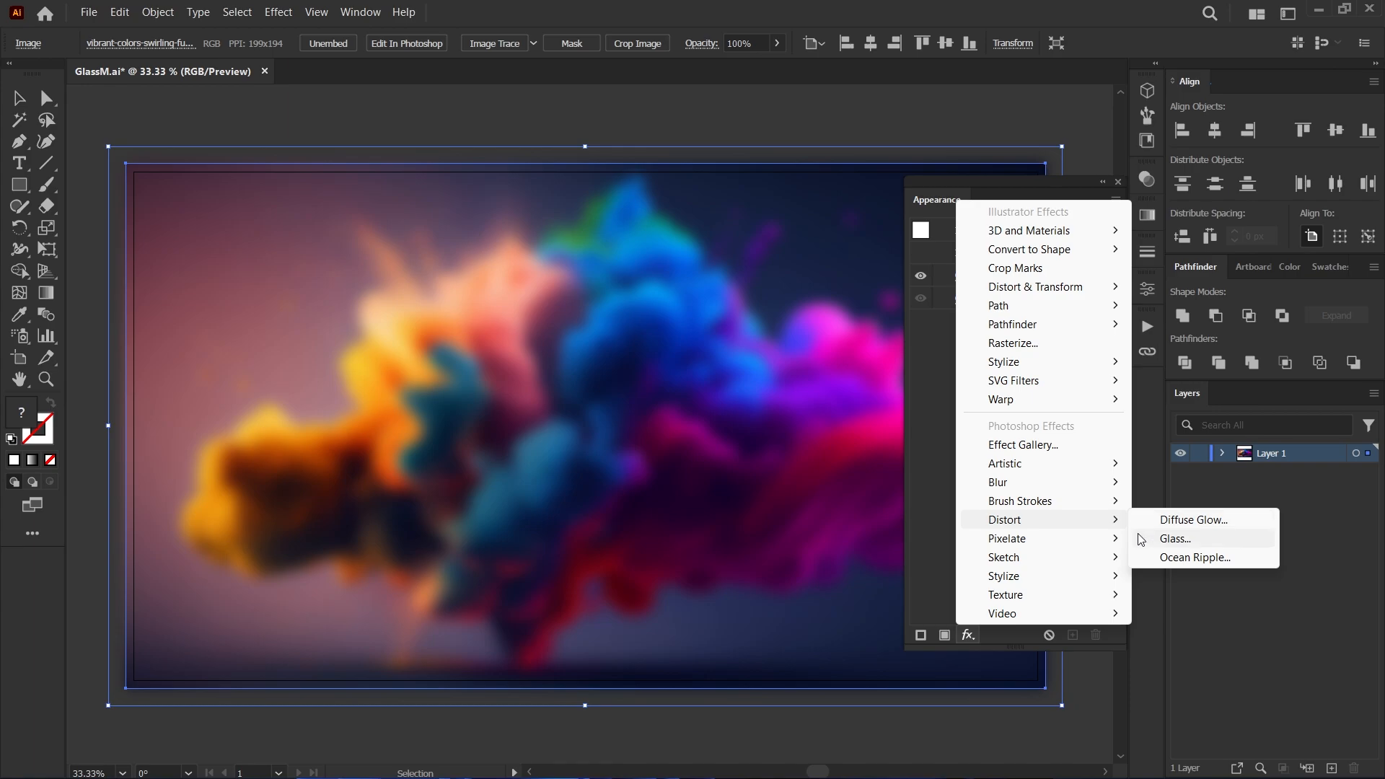
pyautogui.click(1174, 539)
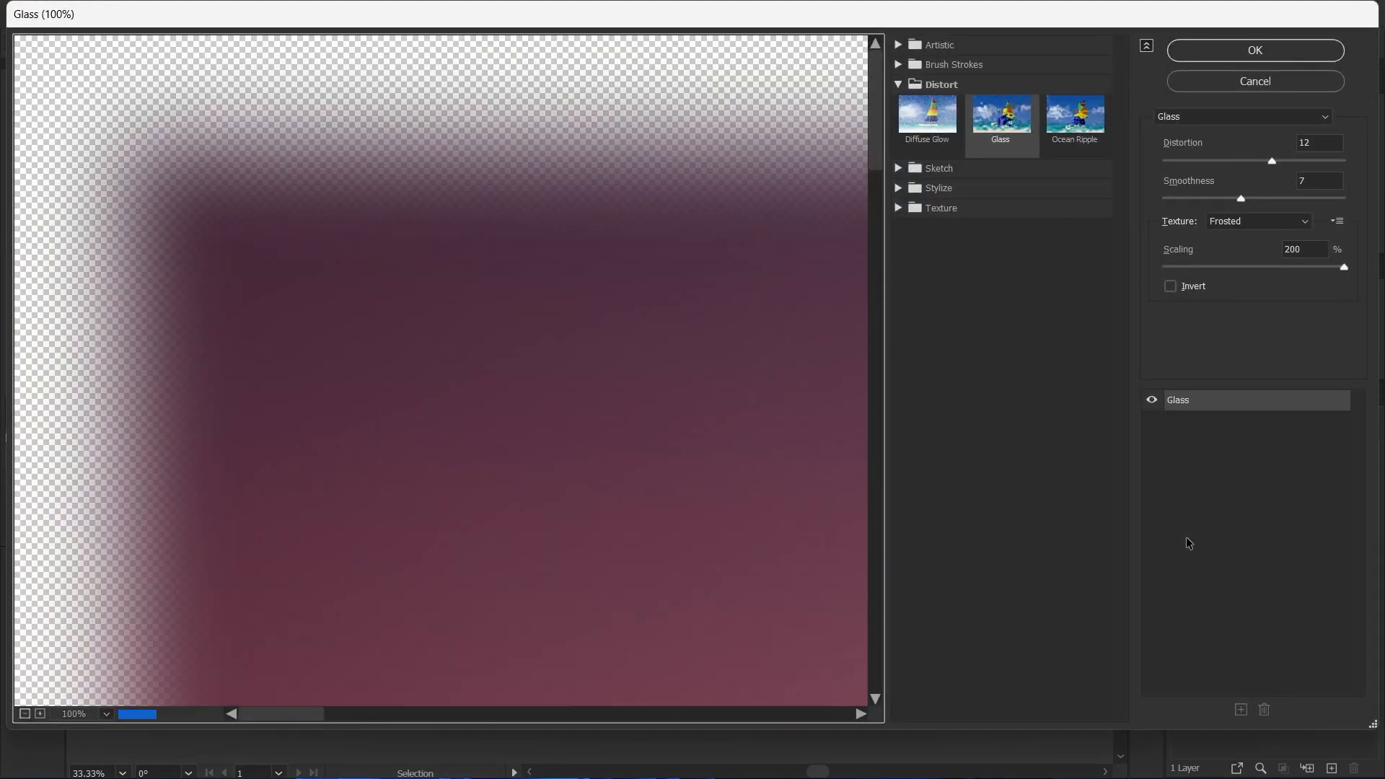
pyautogui.click(1319, 144)
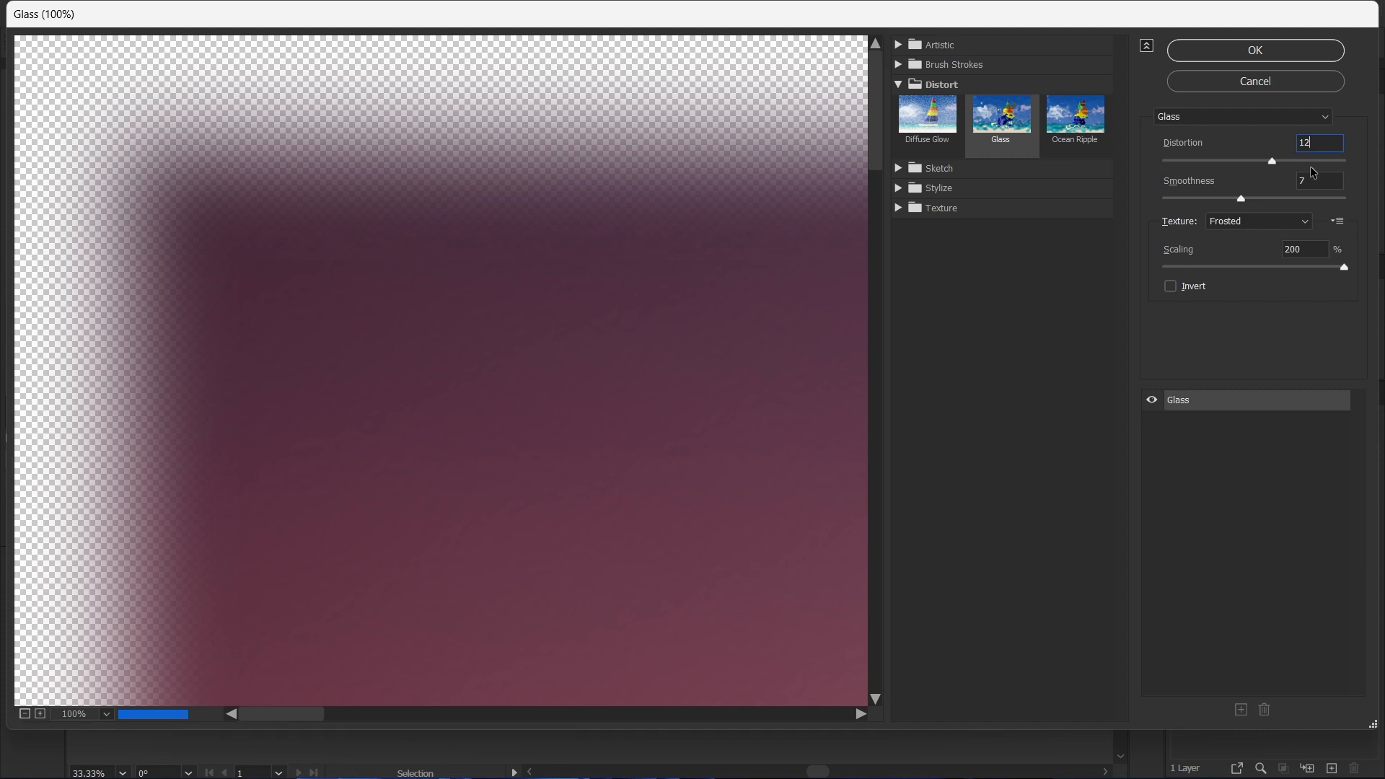
pyautogui.click(1306, 249)
pyautogui.click(1299, 226)
pyautogui.click(1275, 265)
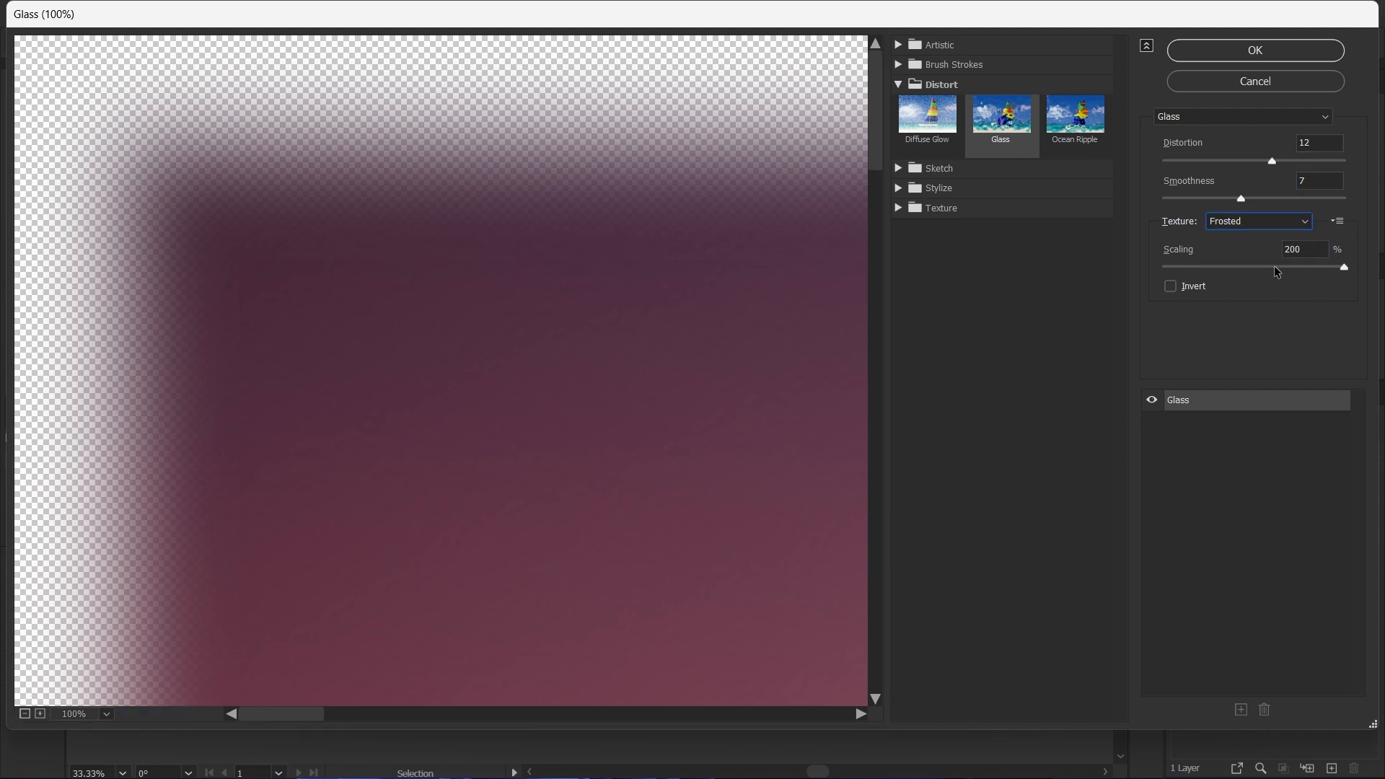
pyautogui.click(1305, 247)
pyautogui.moveTo(1319, 250); pyautogui.dragTo(1270, 257)
pyautogui.click(1250, 52)
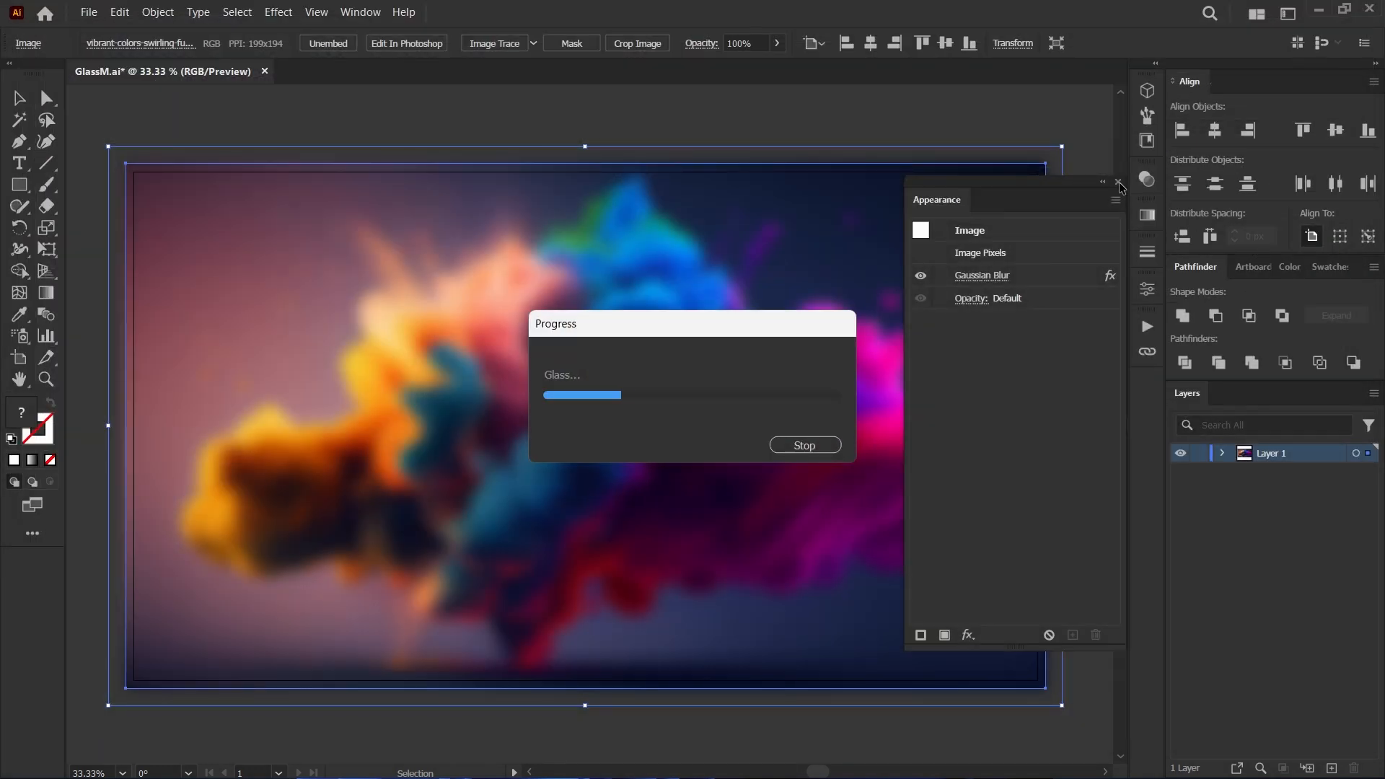
# Examine the frosted glass texture up close and save the document.
pyautogui.scroll(5, 470, 435)
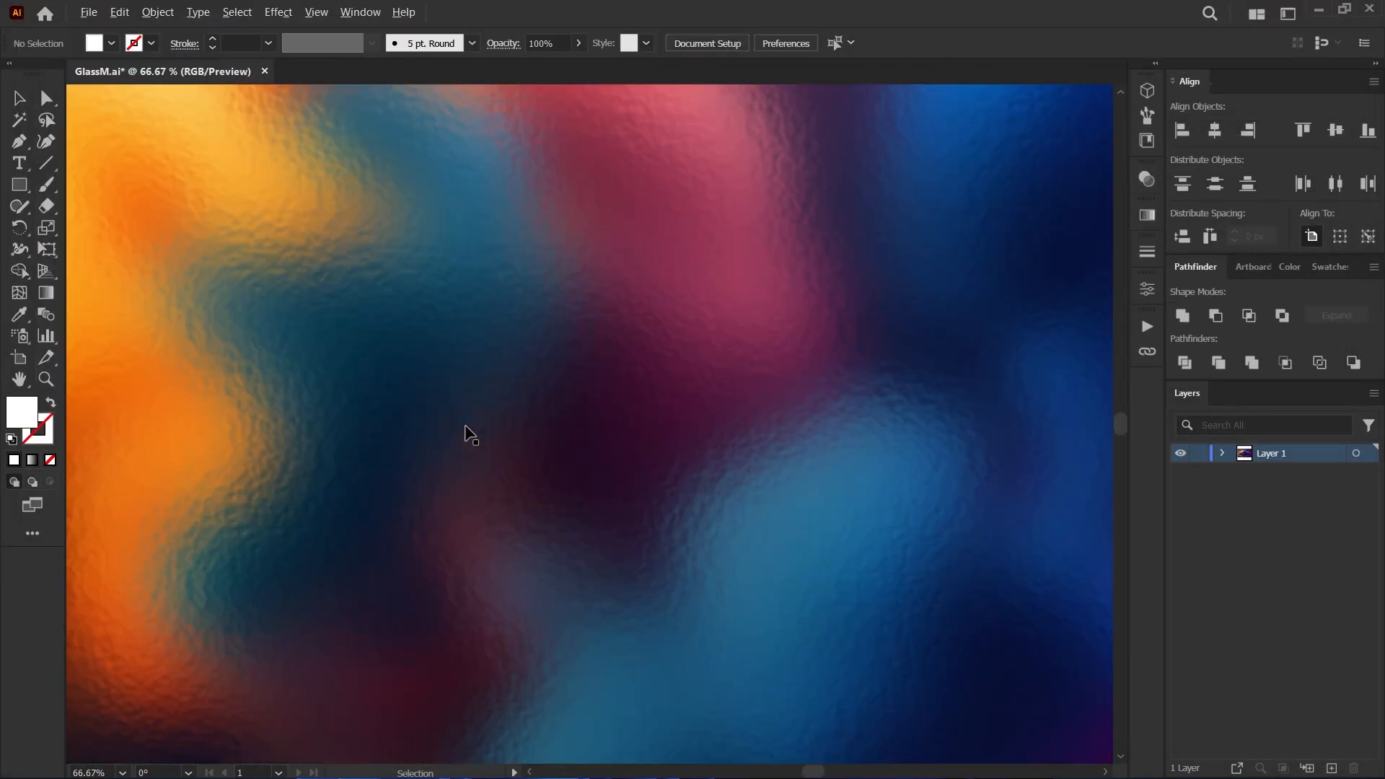
pyautogui.scroll(-5, 534, 410)
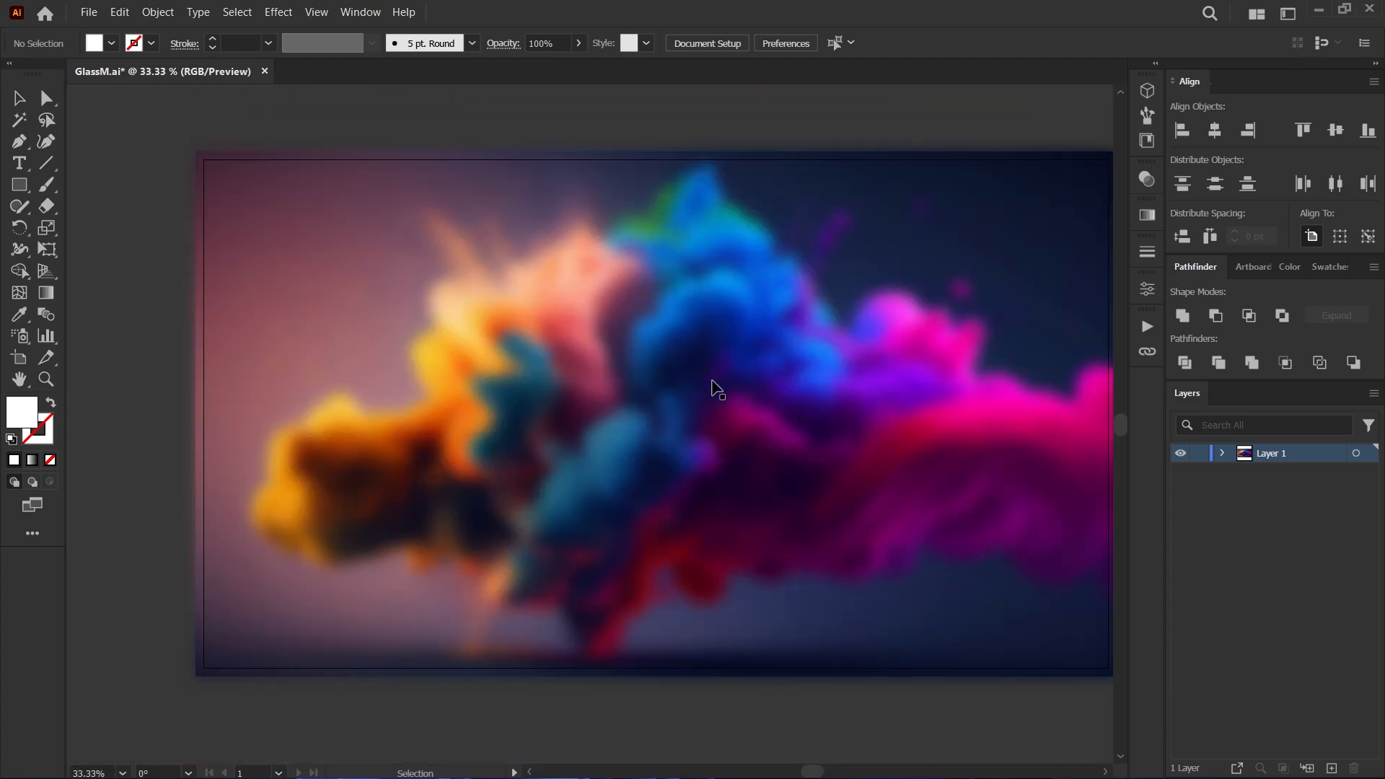
pyautogui.moveTo(722, 379); pyautogui.dragTo(652, 388)
pyautogui.hotkey('ctrl', 's')
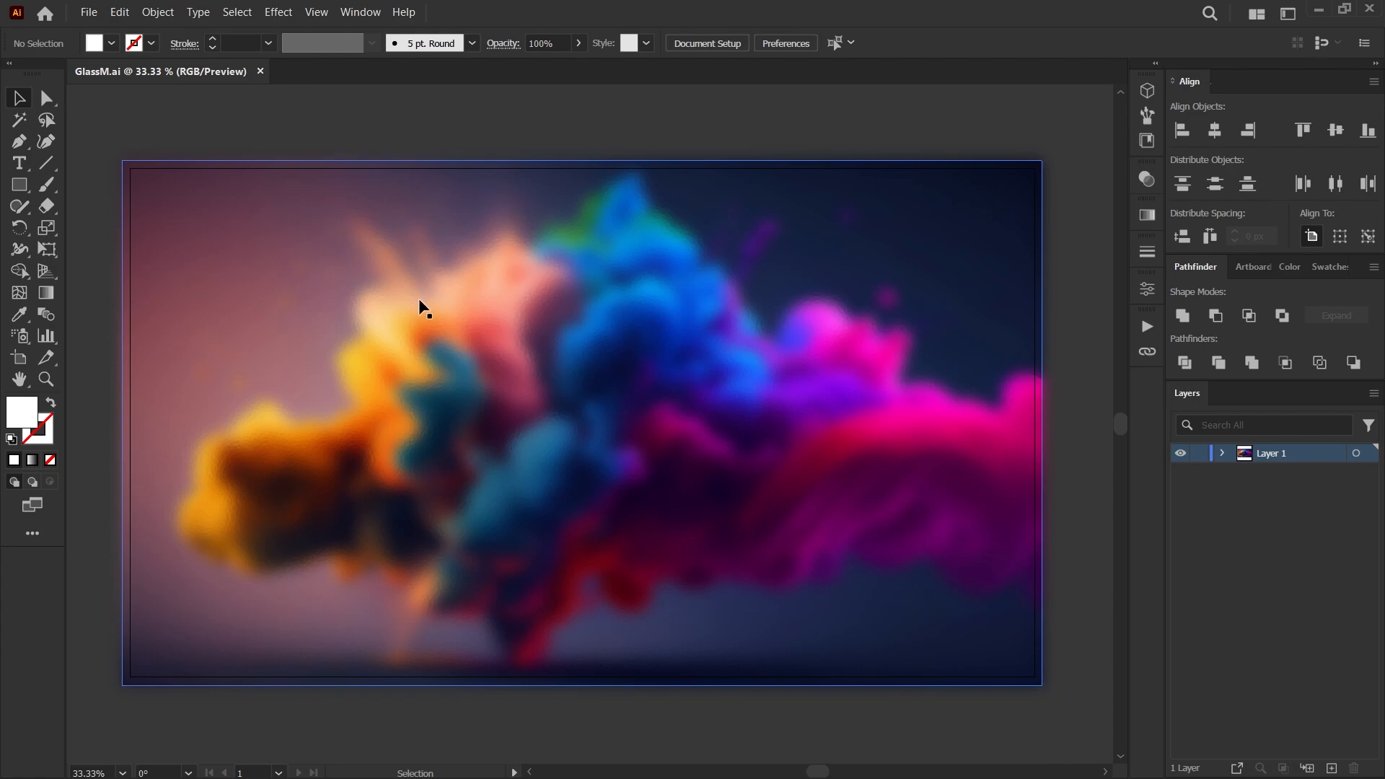
# Draw a white rectangle about 918 × 311 px over the middle of the image and set all four corner radii to 40 px.
pyautogui.click(19, 185)
pyautogui.moveTo(390, 344)
pyautogui.mouseDown()
pyautogui.moveTo(835, 486)
pyautogui.moveTo(822, 489)
pyautogui.mouseUp()
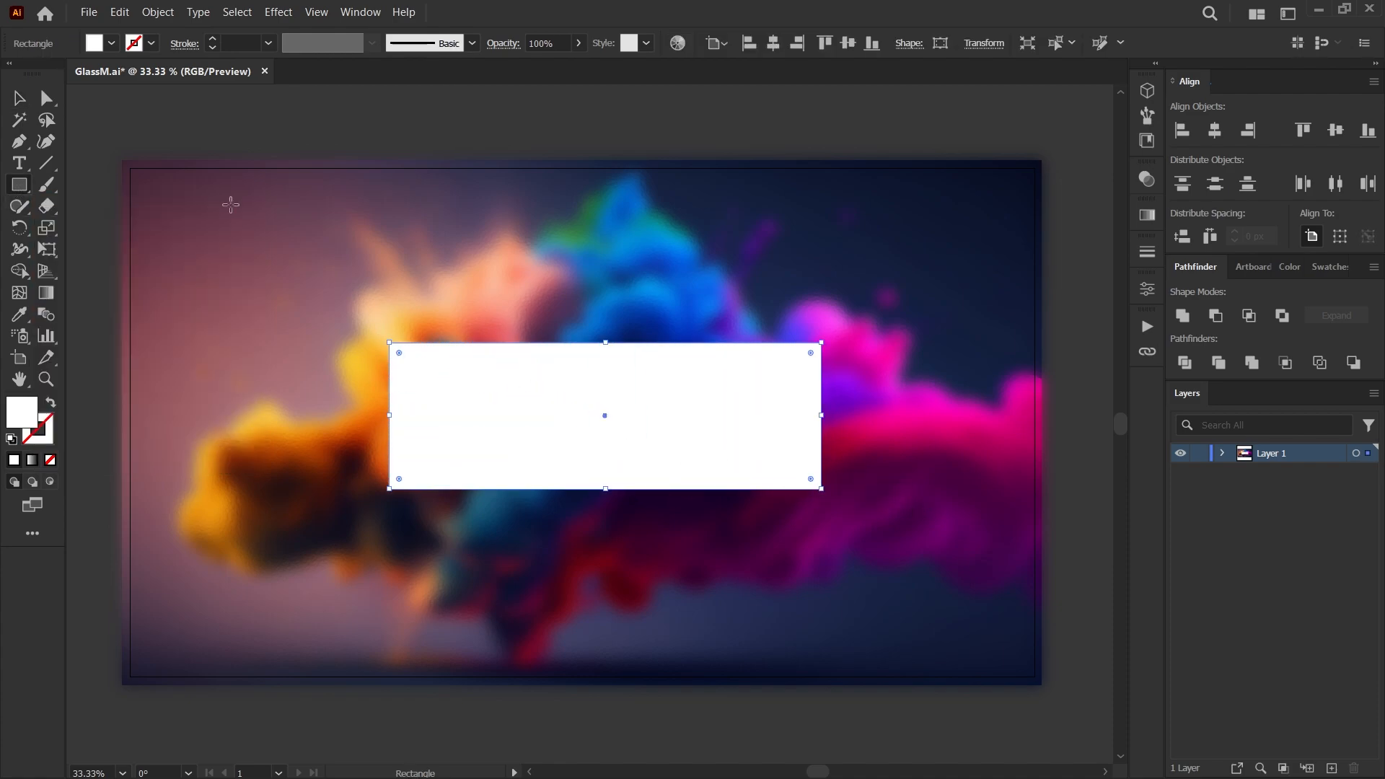
pyautogui.moveTo(395, 353); pyautogui.dragTo(404, 362)
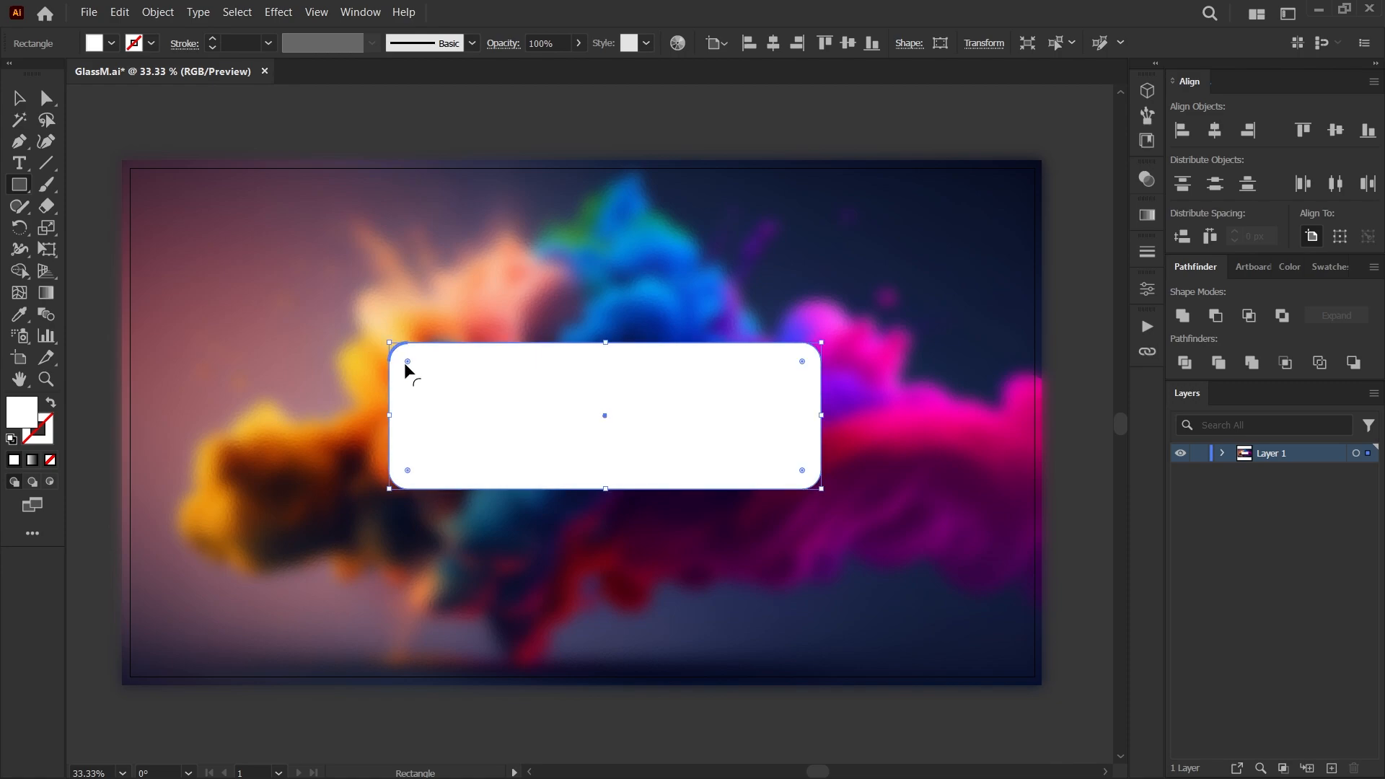
pyautogui.click(1139, 288)
pyautogui.click(1104, 227)
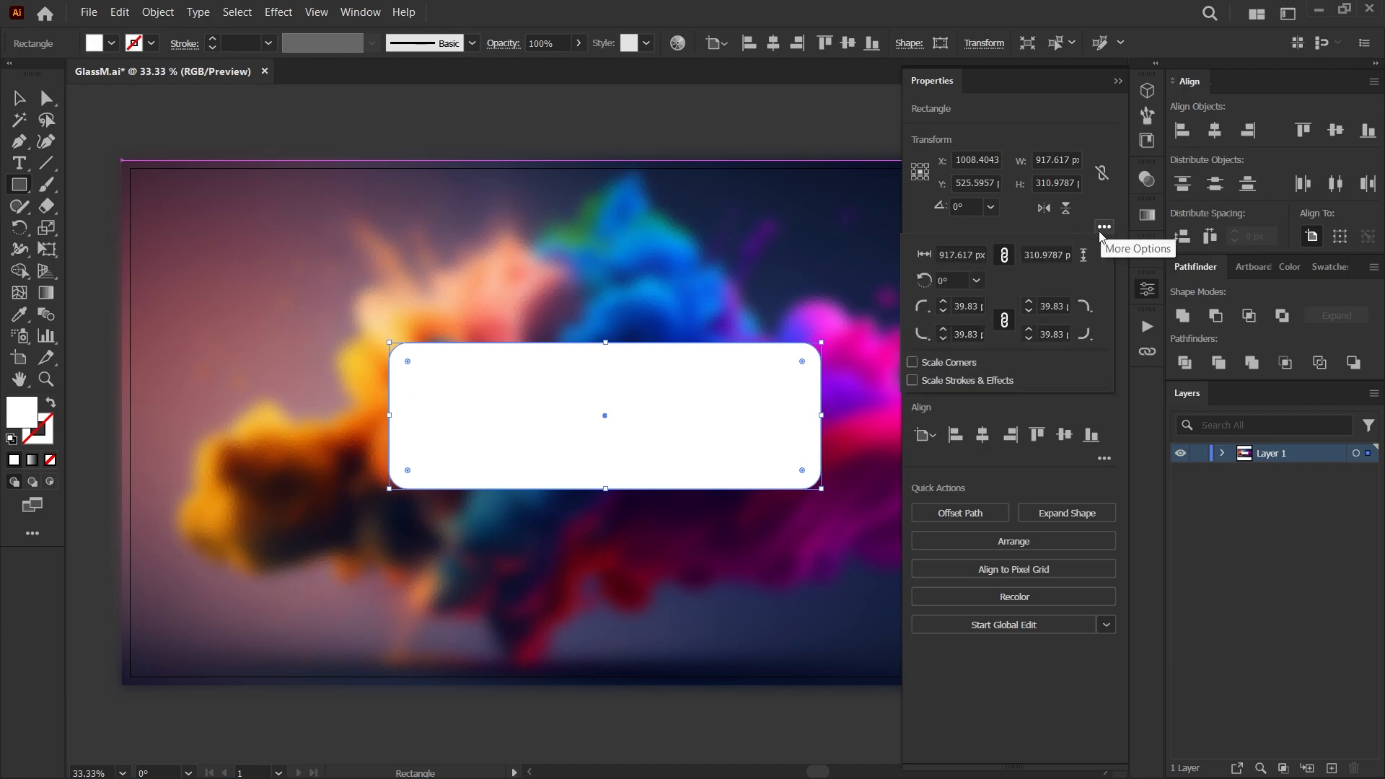
pyautogui.doubleClick(962, 306)
pyautogui.write('40')
pyautogui.press('Return')
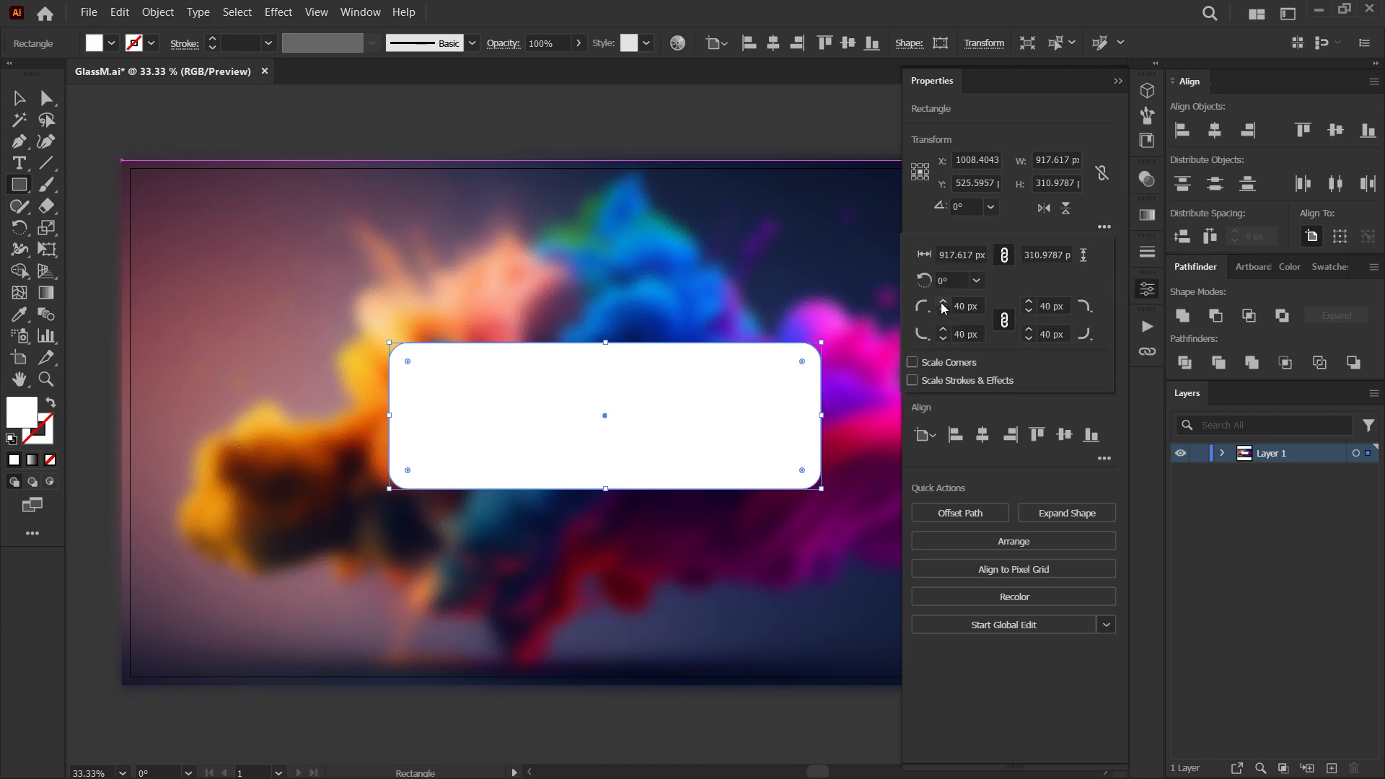
# Duplicate the white rounded rectangle twice, placing one copy at the upper left and one at the upper right of the image.
pyautogui.click(1118, 81)
pyautogui.click(1118, 81)
pyautogui.click(18, 98)
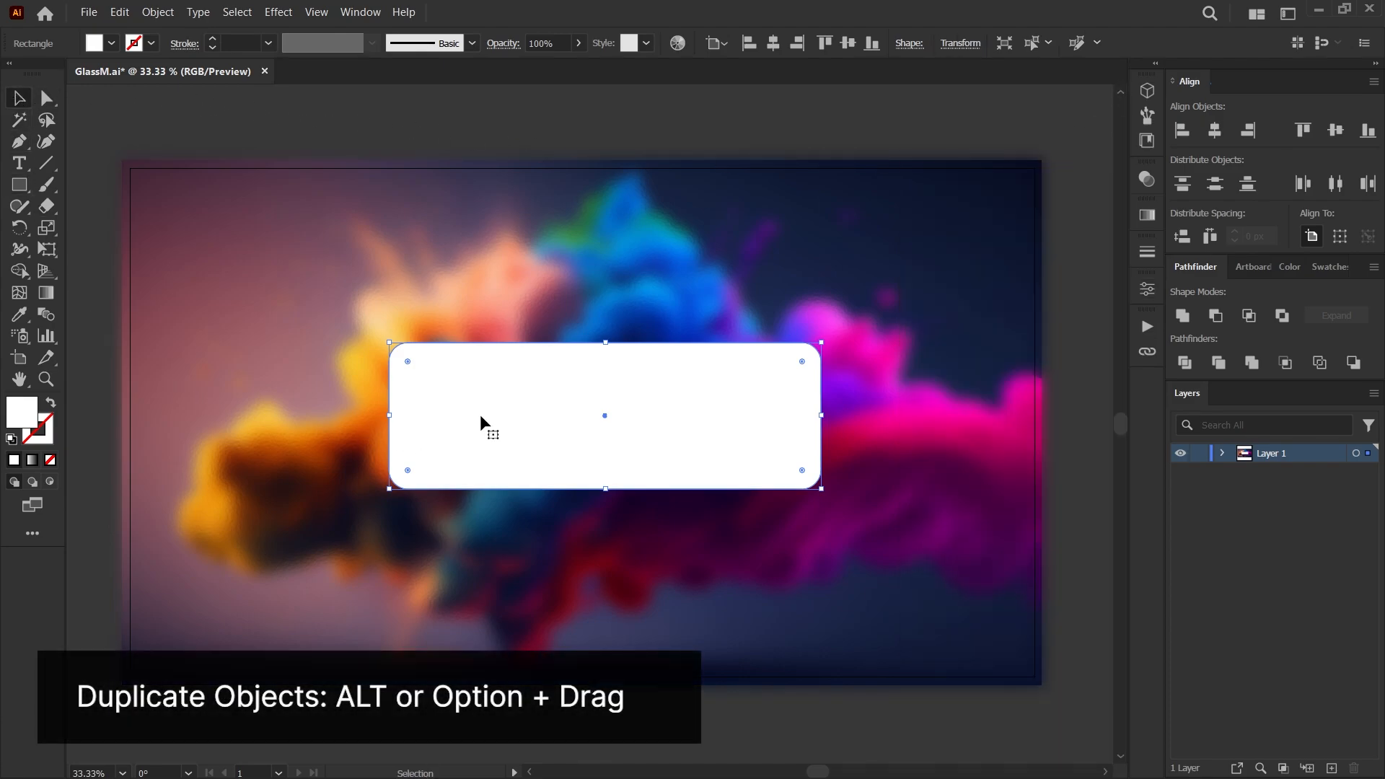
pyautogui.moveTo(507, 419); pyautogui.dragTo(281, 241)
pyautogui.moveTo(490, 411); pyautogui.dragTo(752, 229)
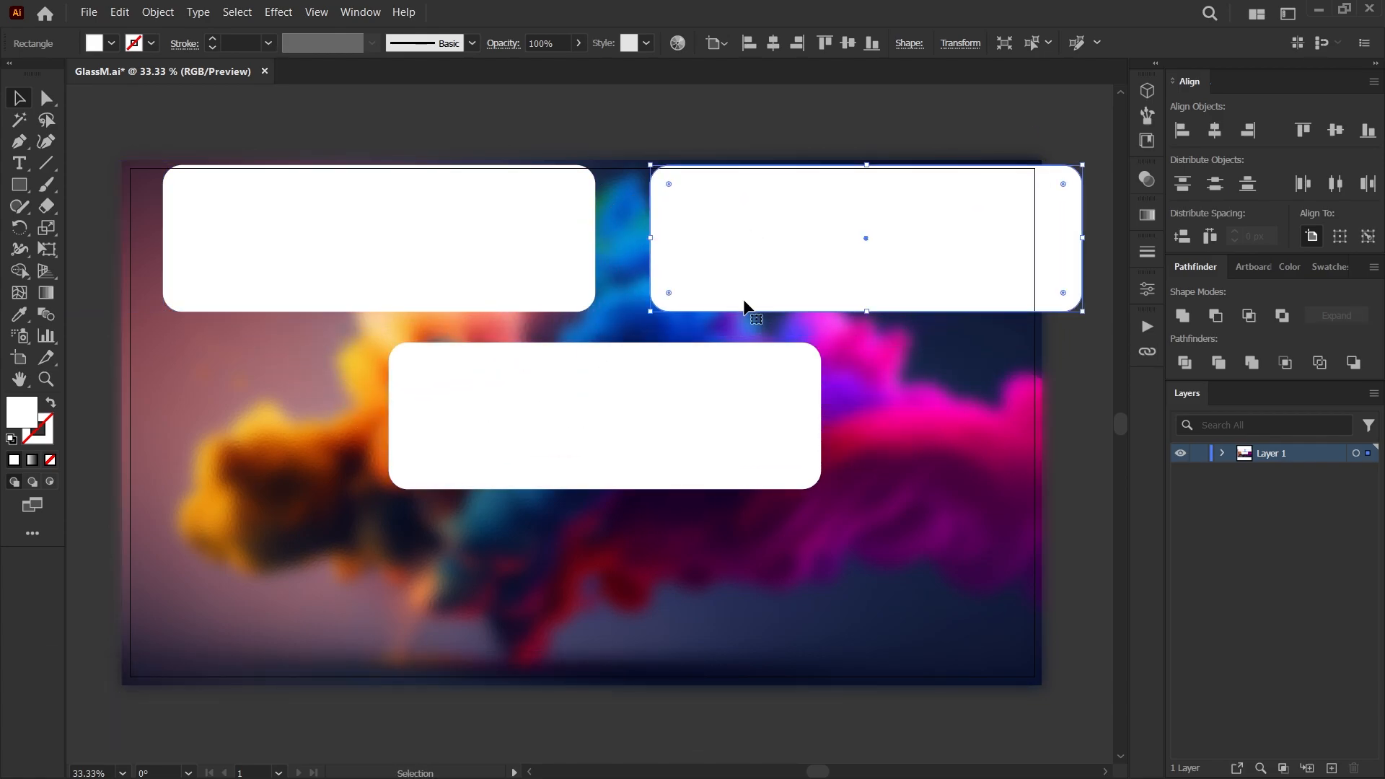
# Center the original rounded rectangle horizontally and vertically on the artboard.
pyautogui.click(530, 403)
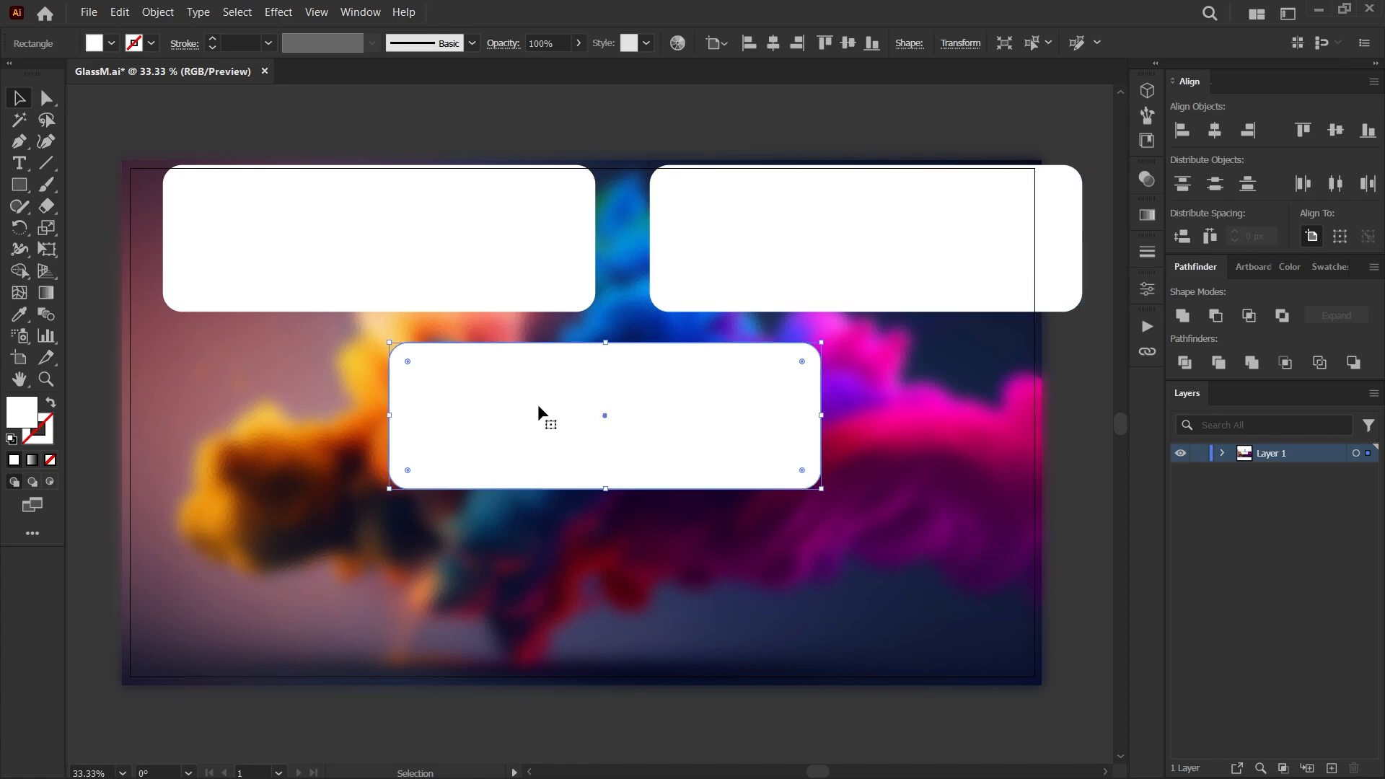
pyautogui.click(1213, 132)
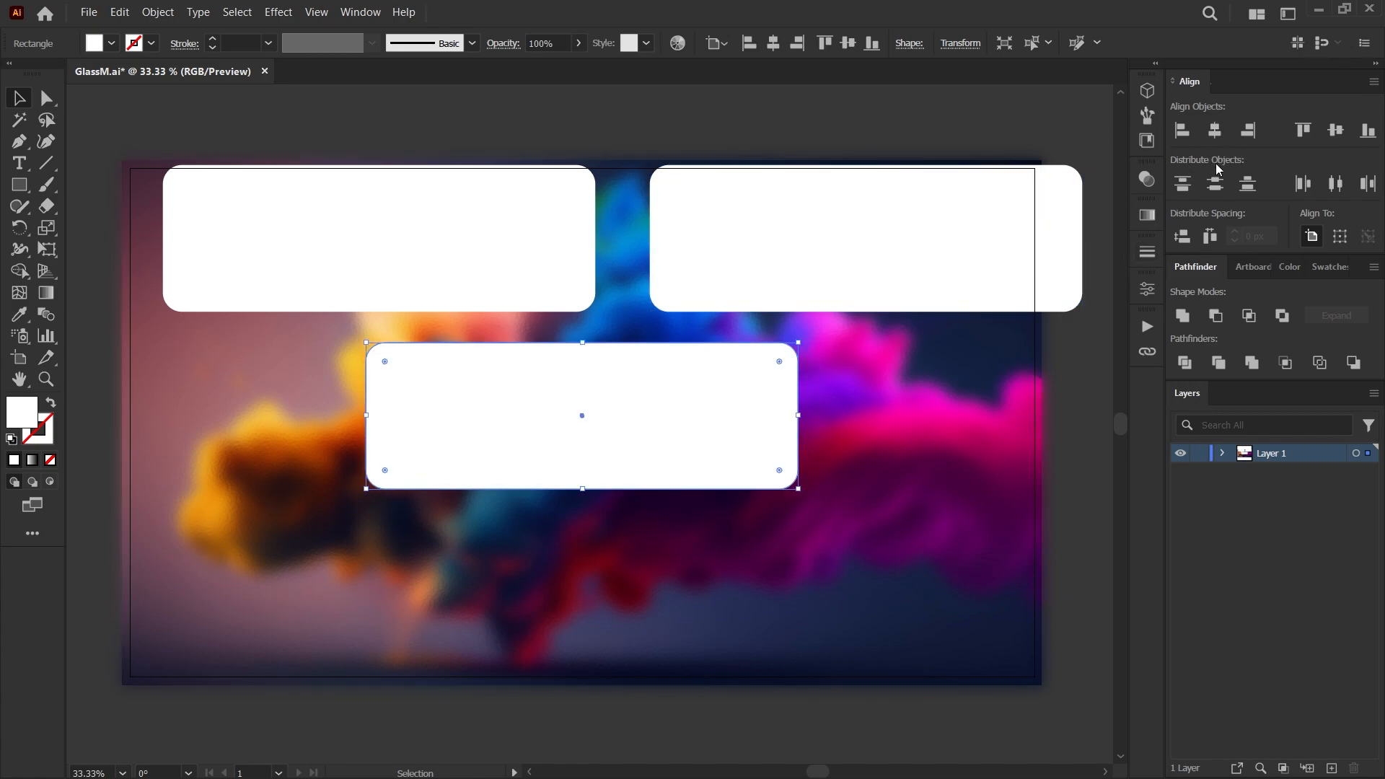
pyautogui.click(1337, 133)
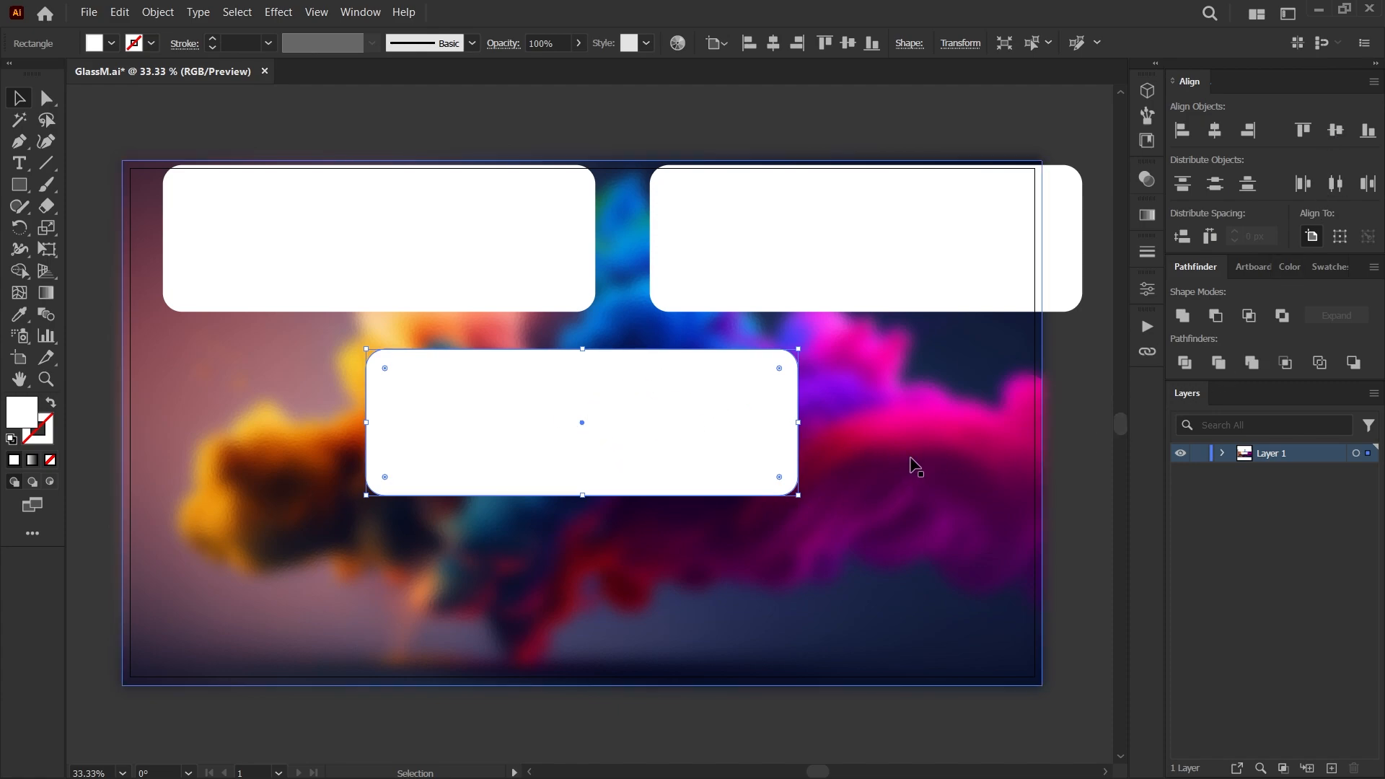
# Make a clipping mask from the centered rectangle and the blurred image behind it.
pyautogui.keyDown('shift'); pyautogui.click(927, 425); pyautogui.keyUp('shift')
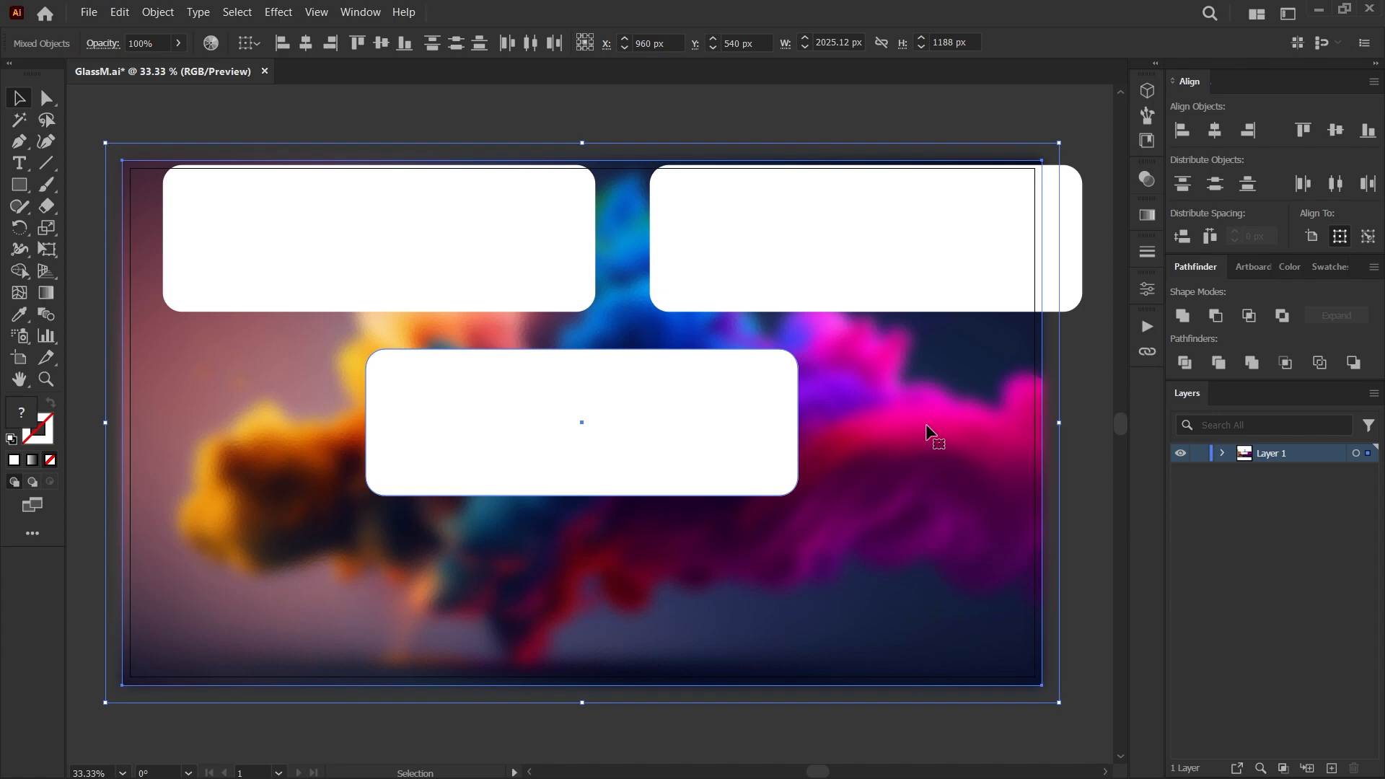
pyautogui.rightClick(686, 422)
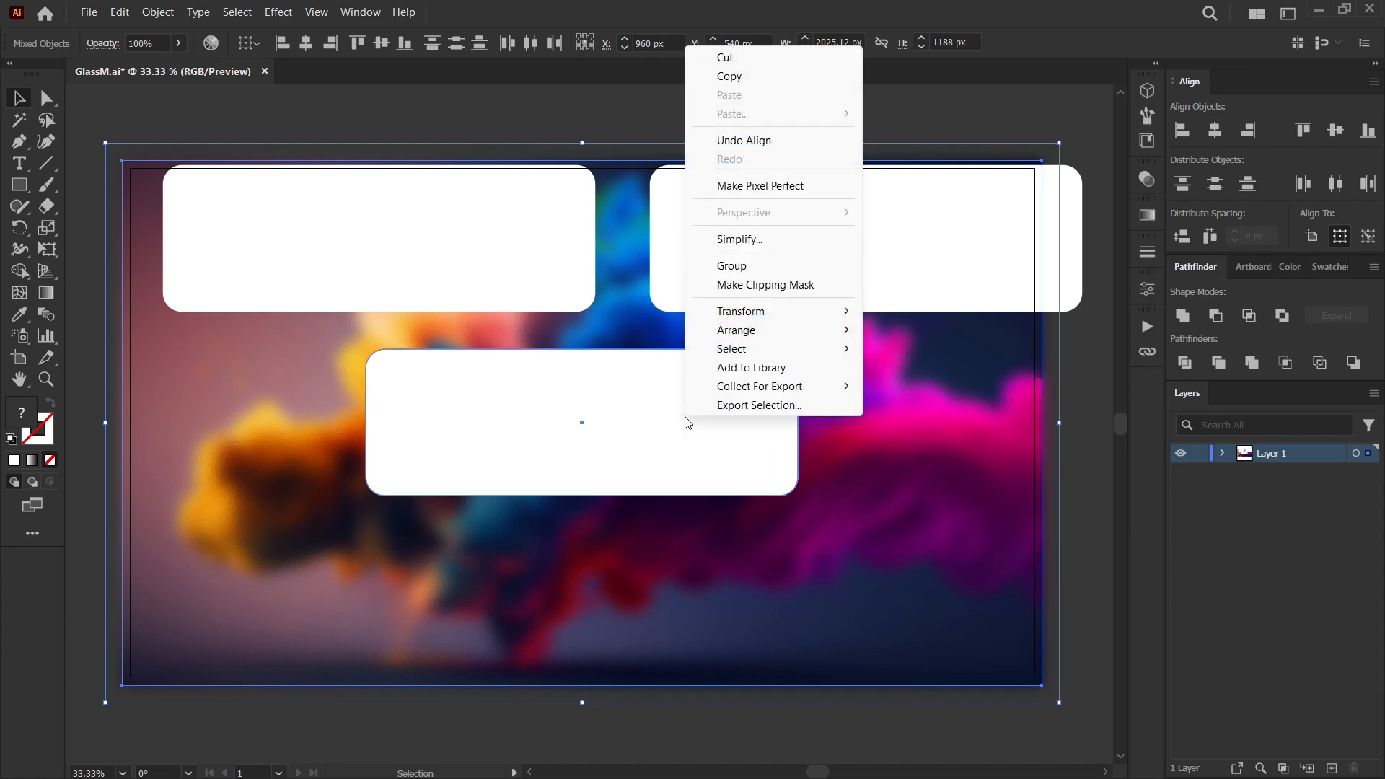
pyautogui.click(751, 285)
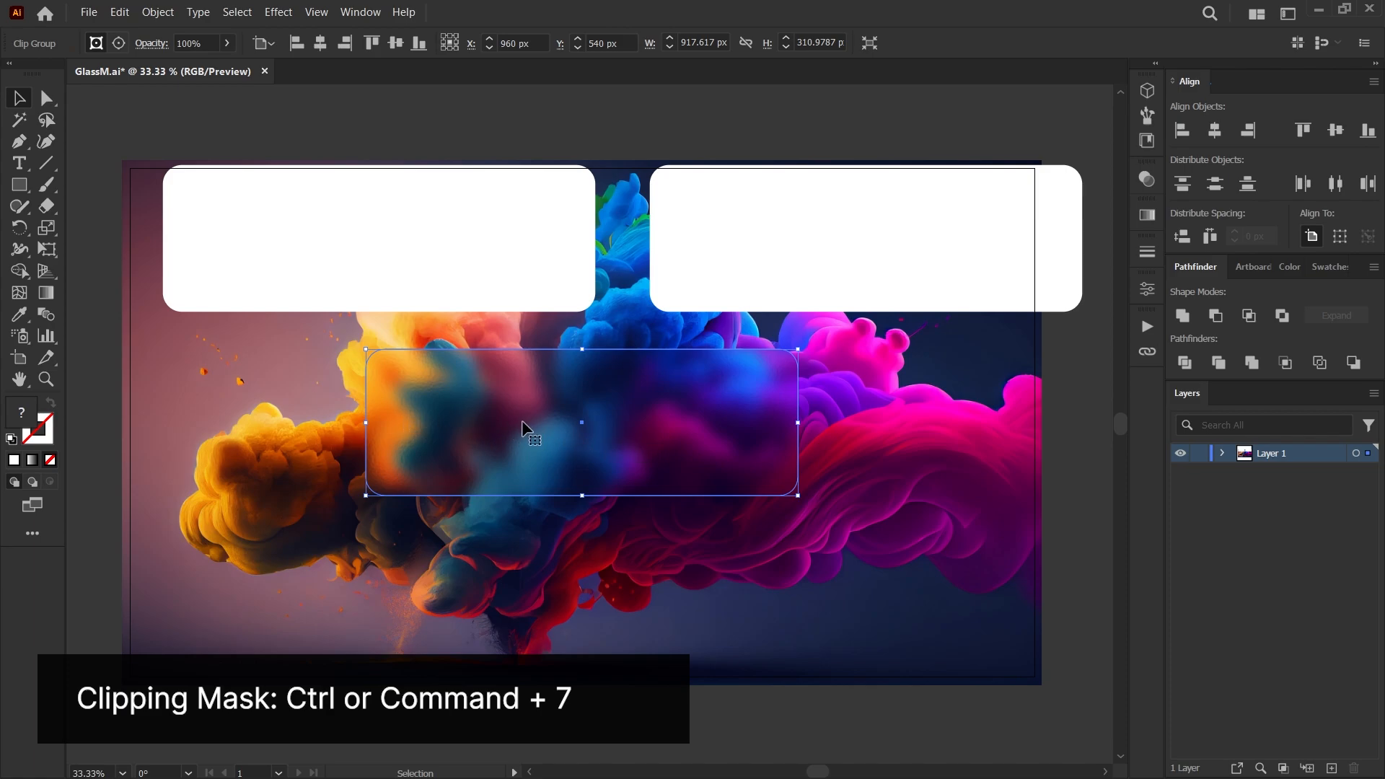
# Lock the sharp background image and save the document.
pyautogui.click(1007, 483)
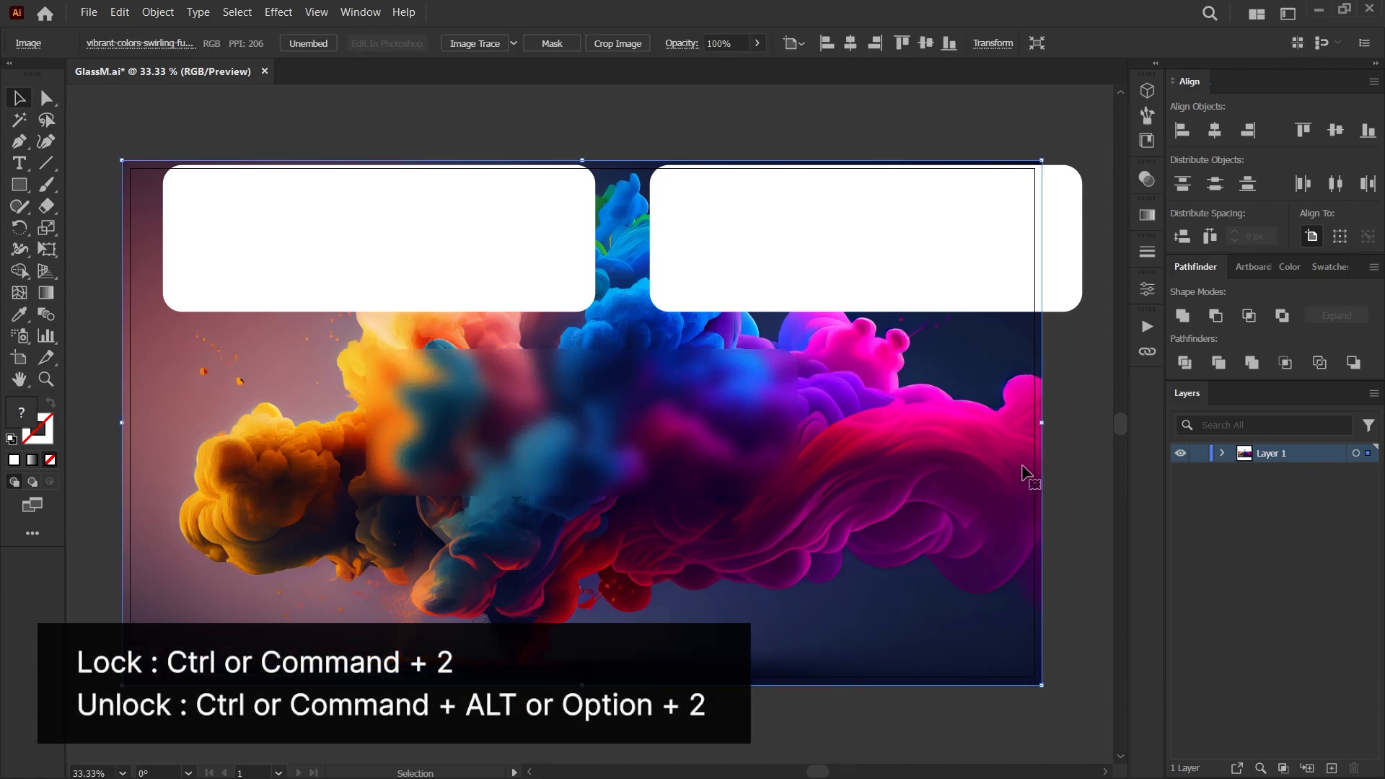
pyautogui.hotkey('ctrl', '2')
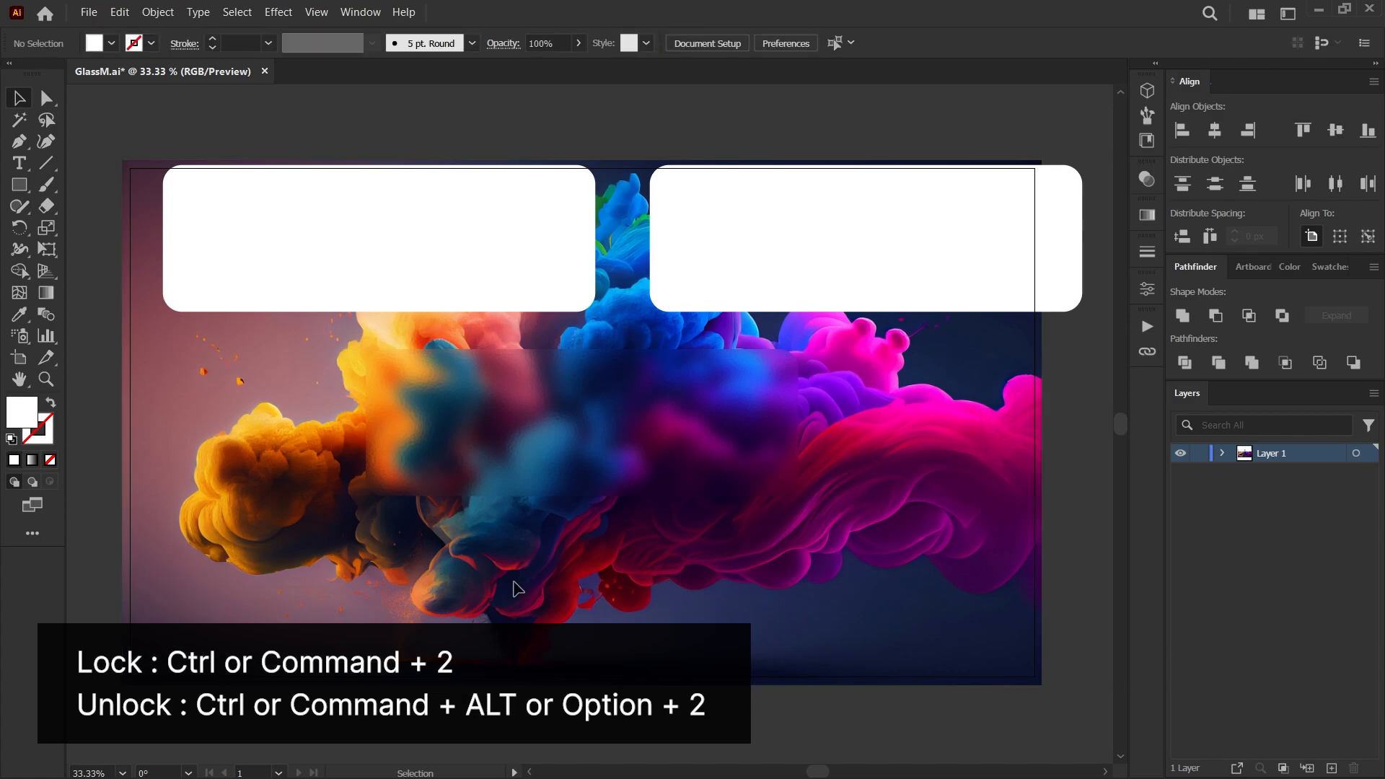
pyautogui.hotkey('ctrl', 's')
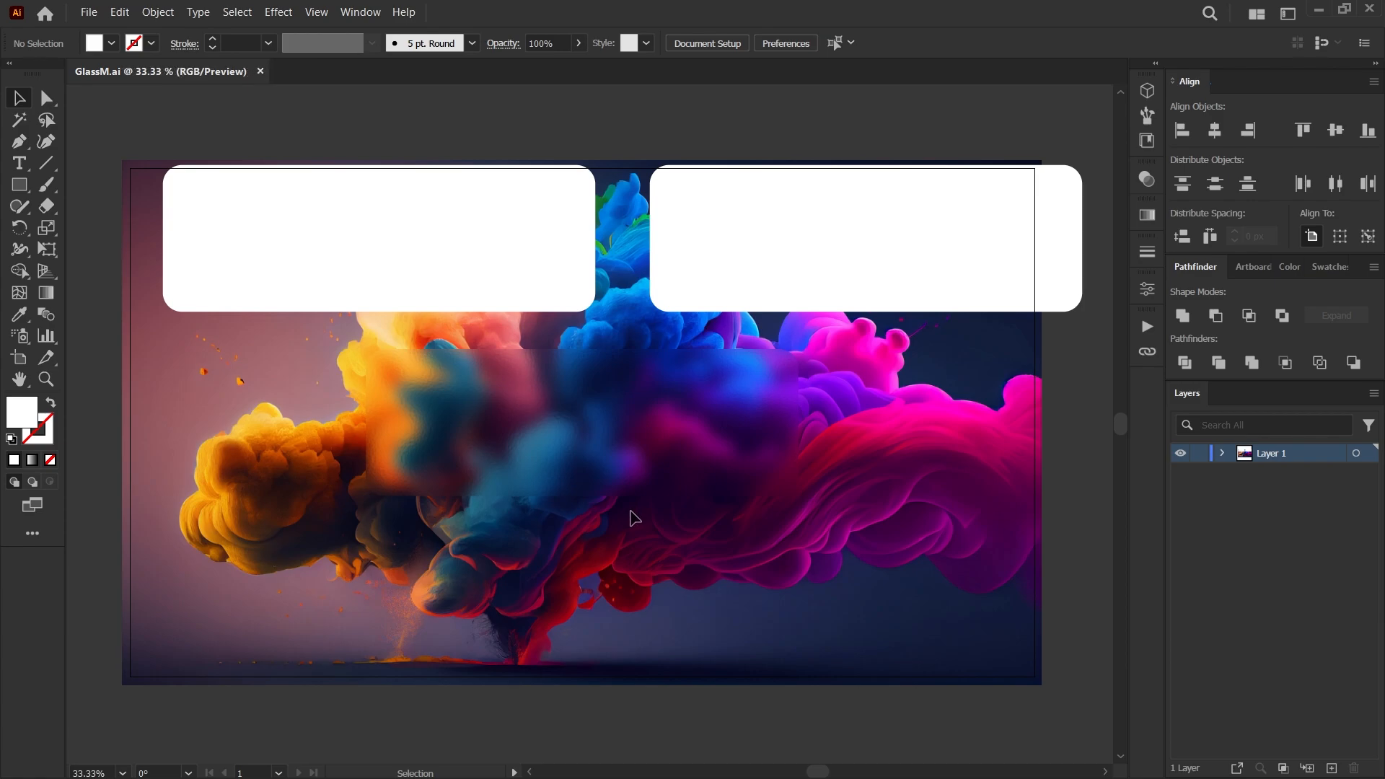
# Try moving the clipped frosted panel to a different spot over the image, and undo the move.
pyautogui.click(474, 436)
pyautogui.moveTo(505, 428); pyautogui.dragTo(604, 531)
pyautogui.hotkey('ctrl', 'z')
pyautogui.hotkey('ctrl', 'z')
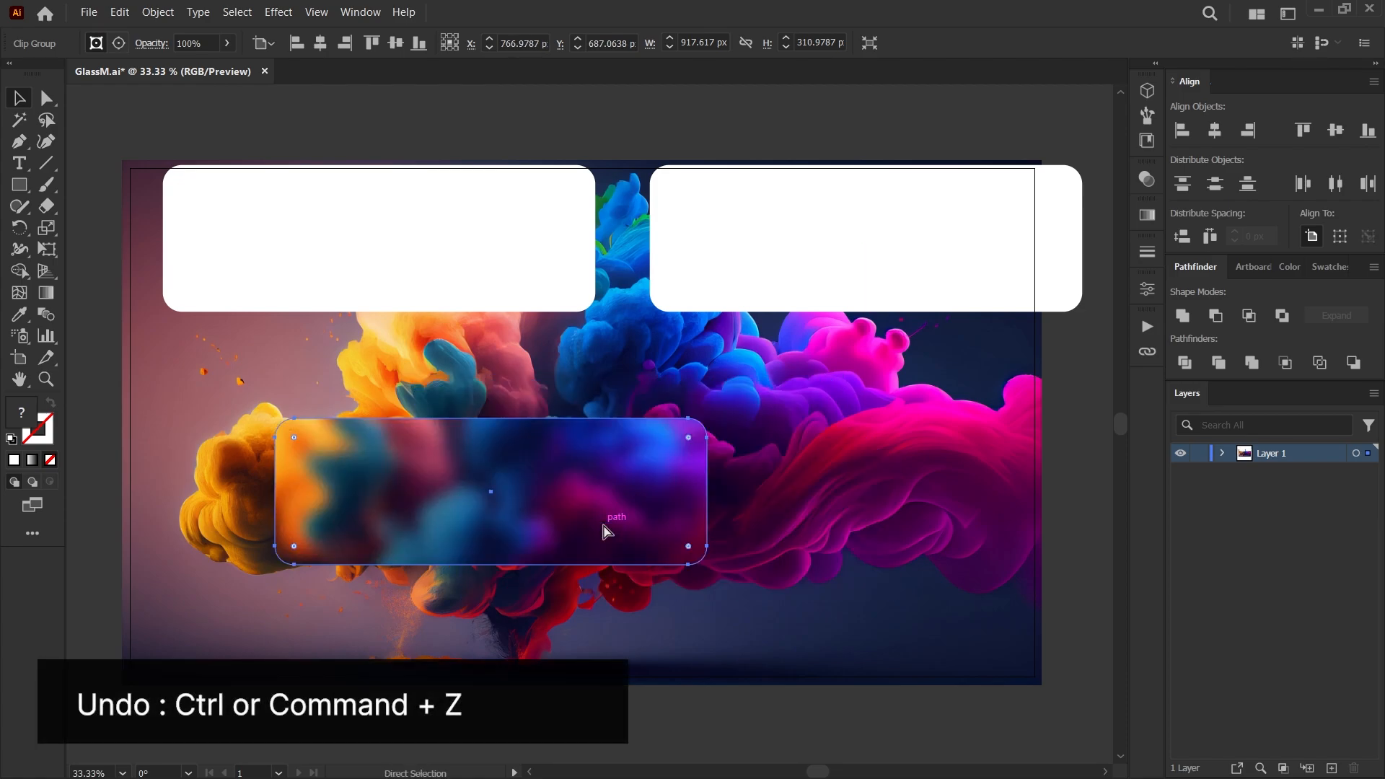
pyautogui.hotkey('ctrl', 'z')
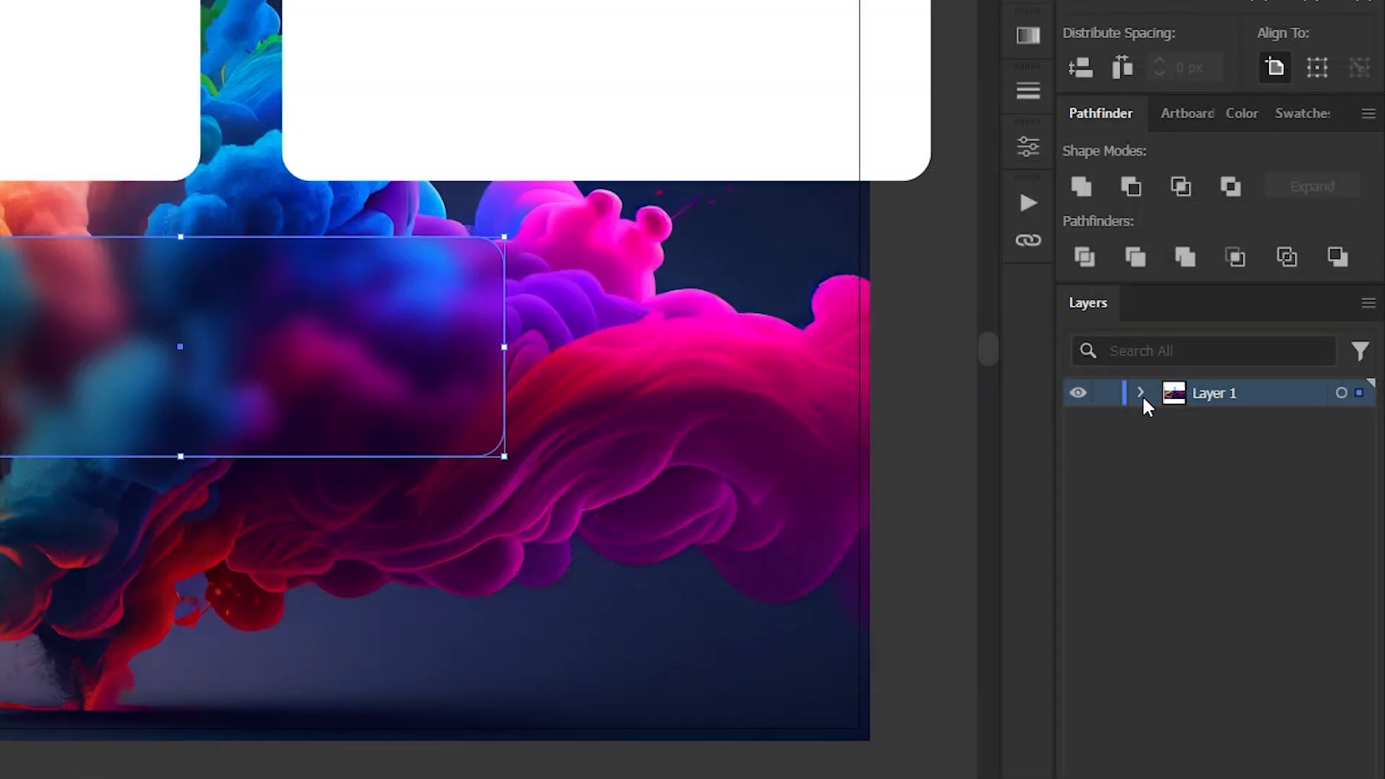
# Expand Layer 1 and its clip group, and inspect the blurred image and the clipping path by selecting each separately.
pyautogui.click(1222, 454)
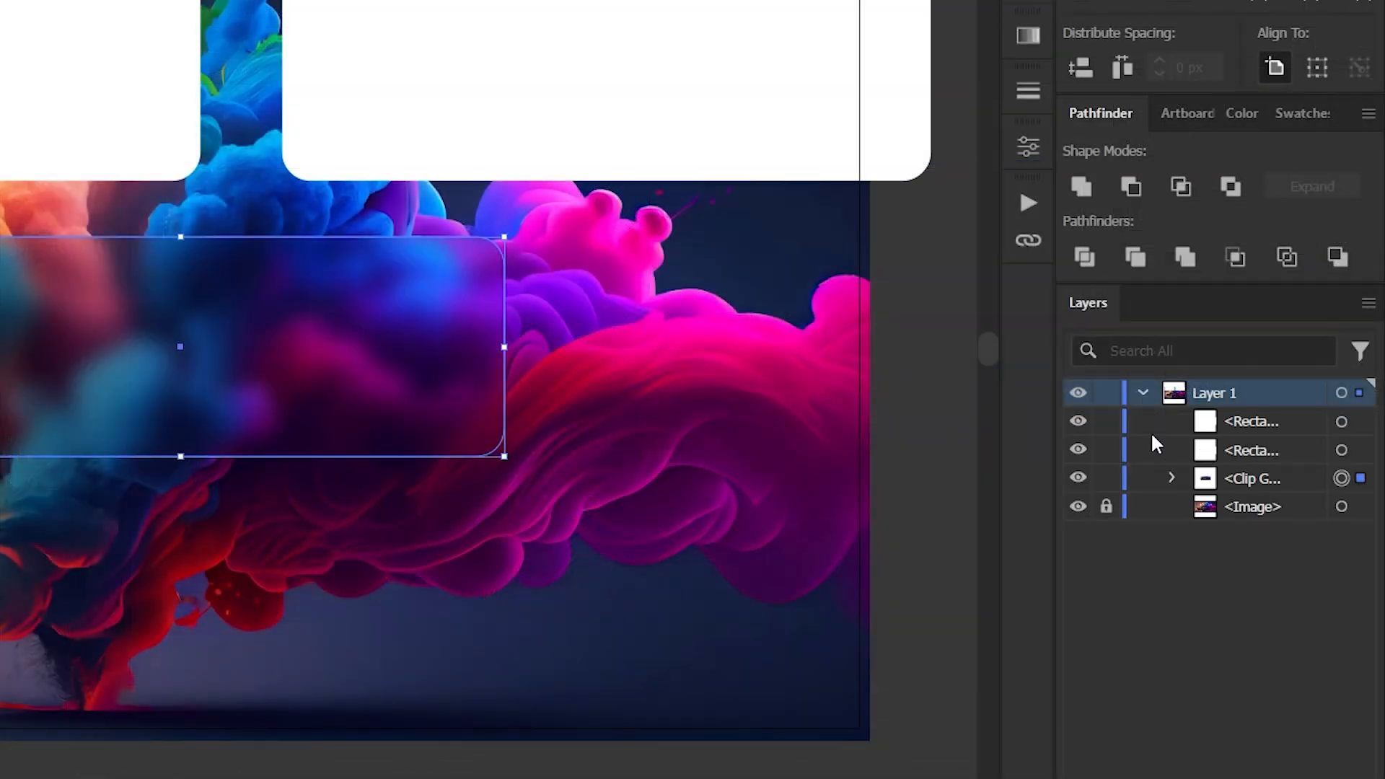
pyautogui.click(1183, 481)
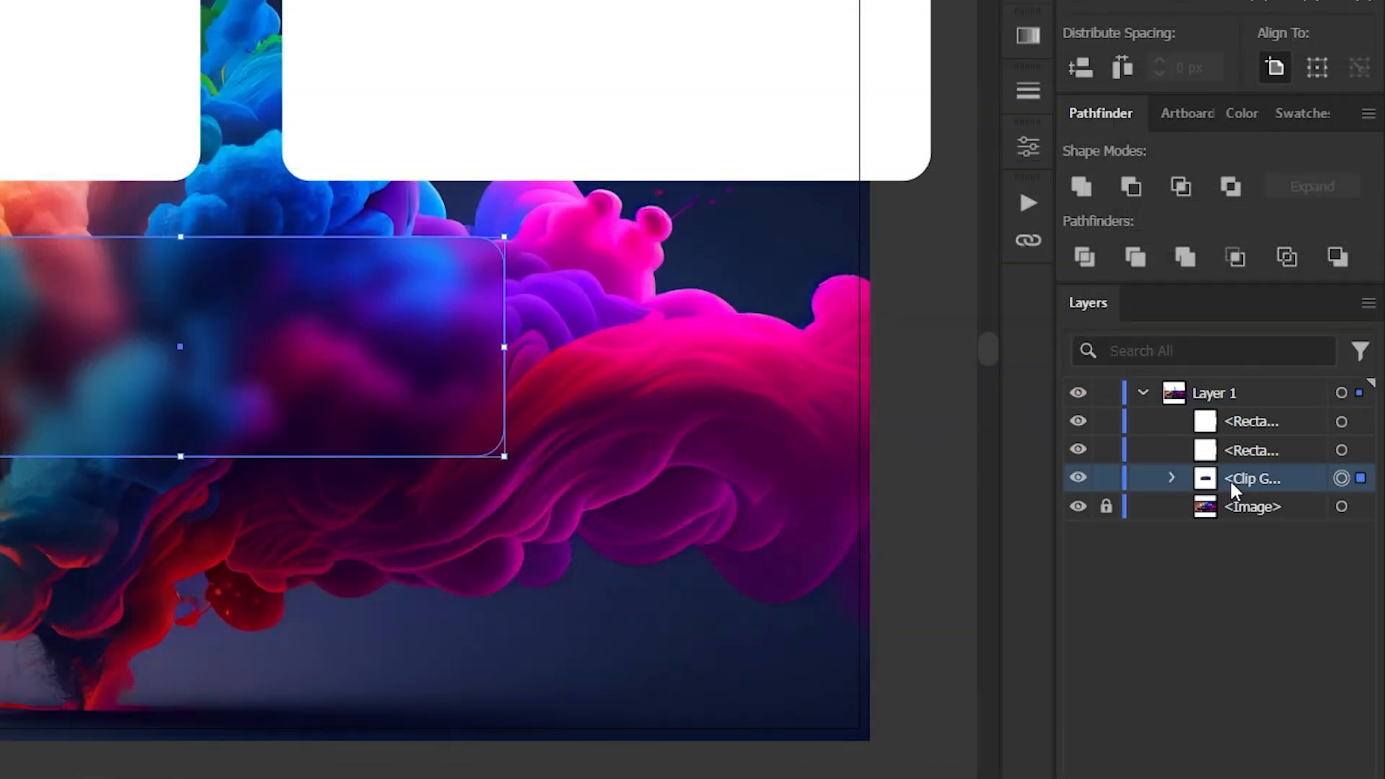
pyautogui.click(1172, 478)
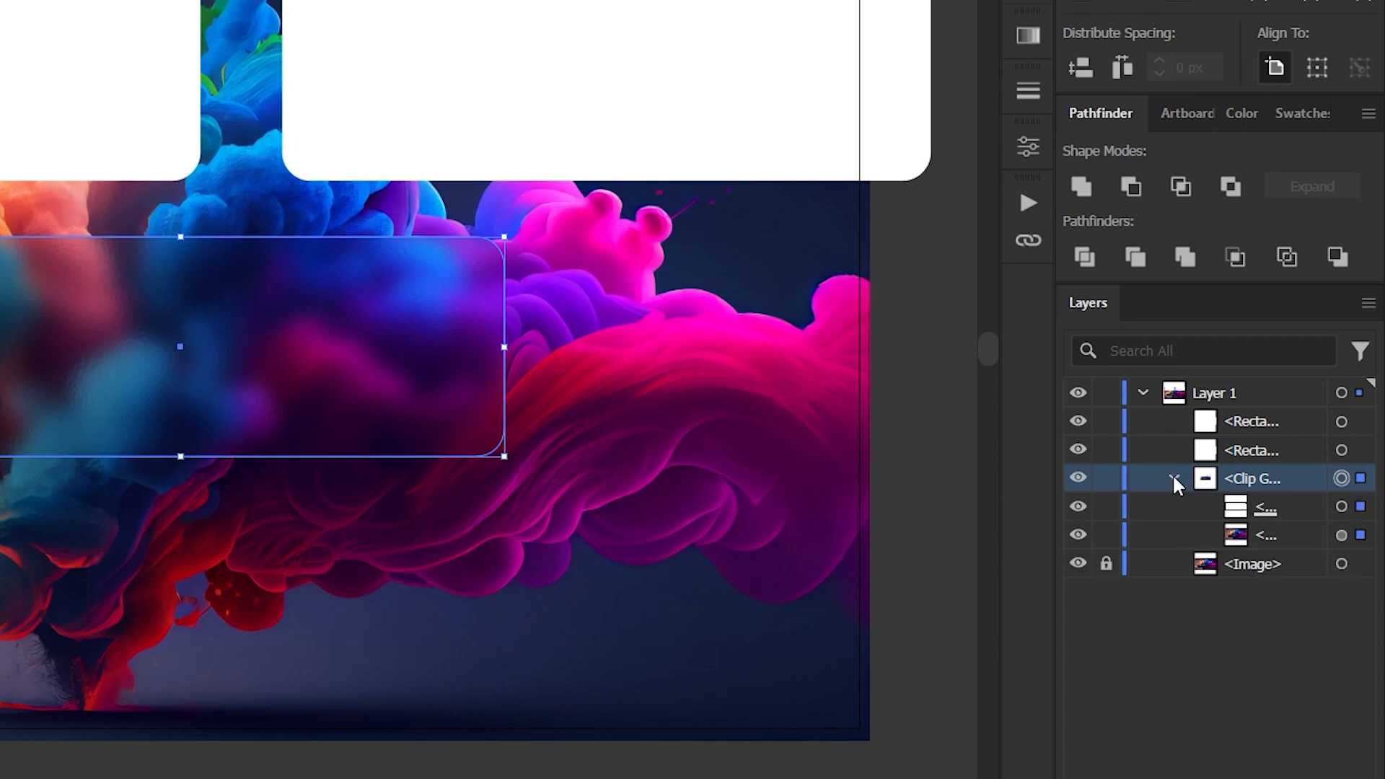
pyautogui.click(1360, 535)
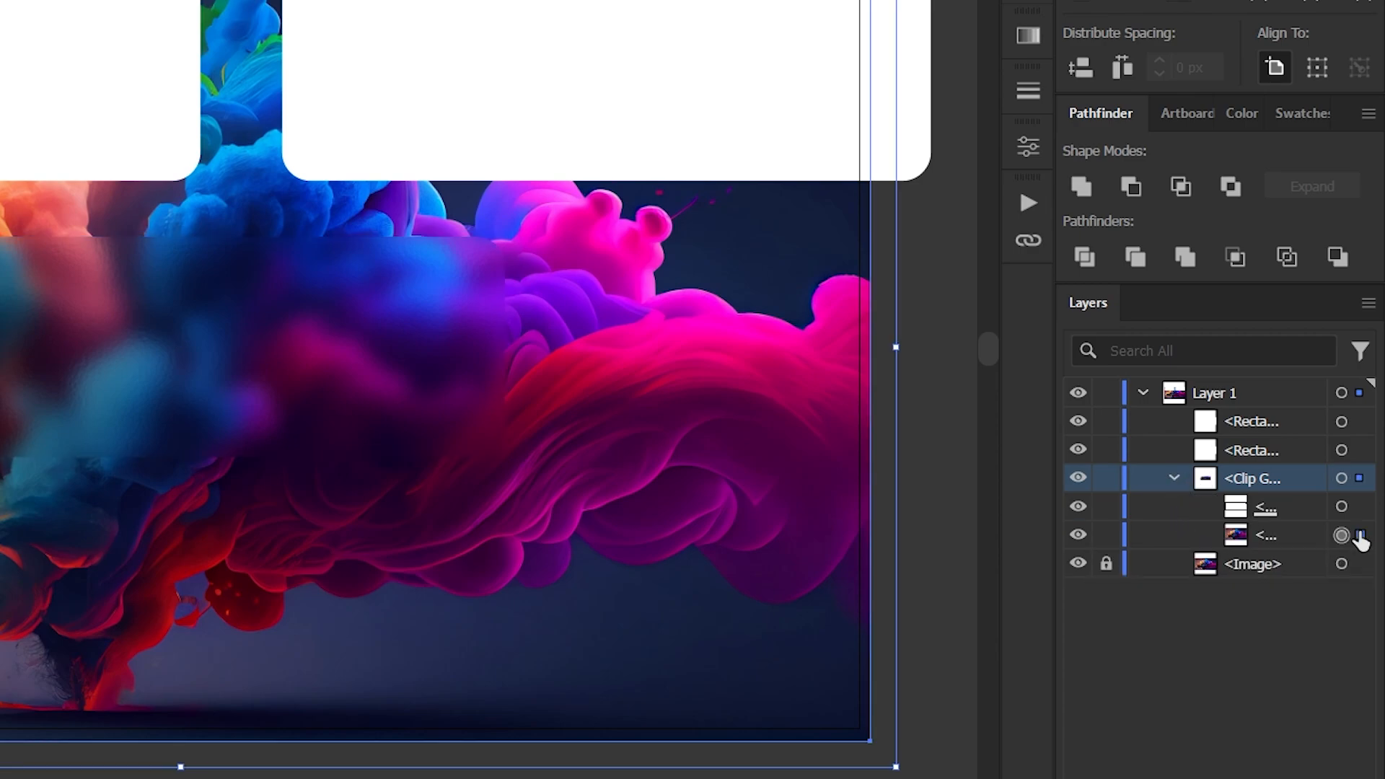
pyautogui.click(1361, 506)
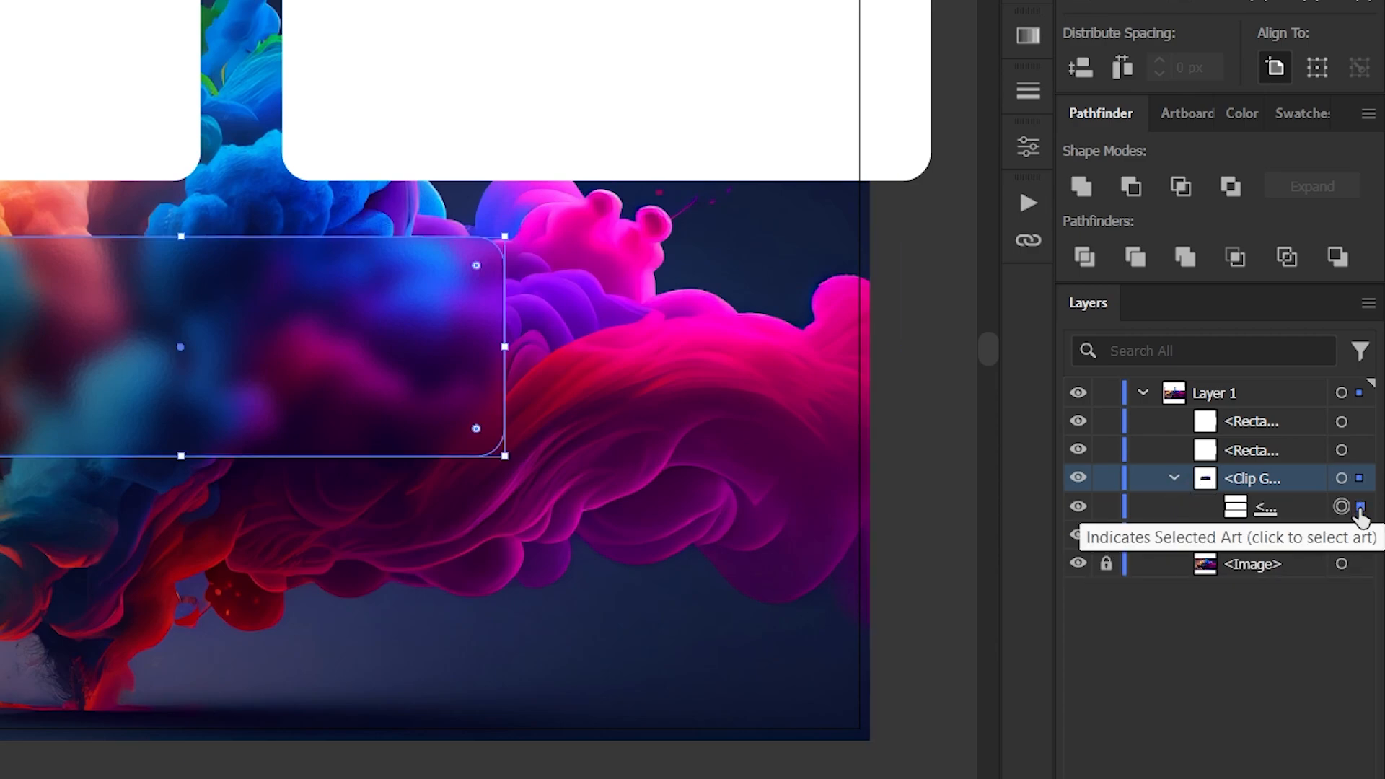
pyautogui.click(1360, 537)
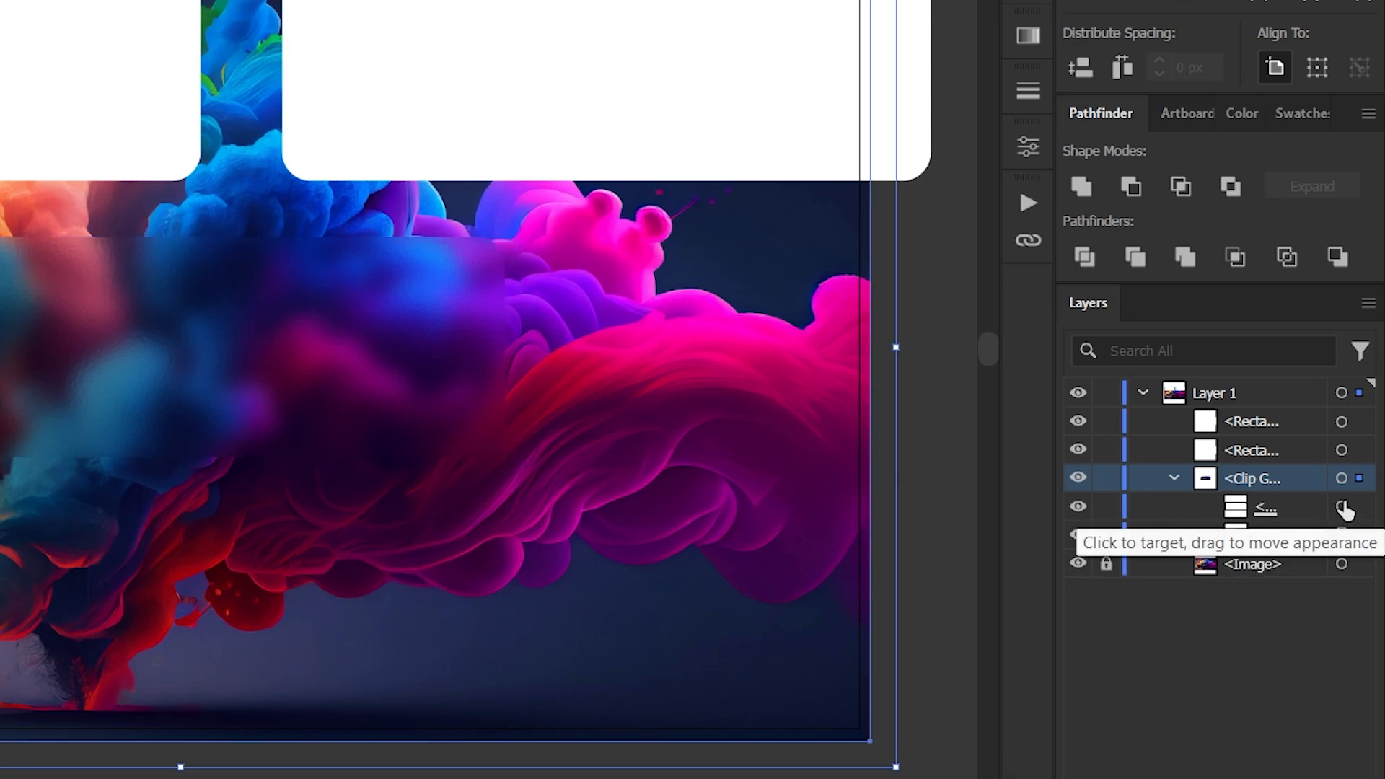
pyautogui.click(1343, 508)
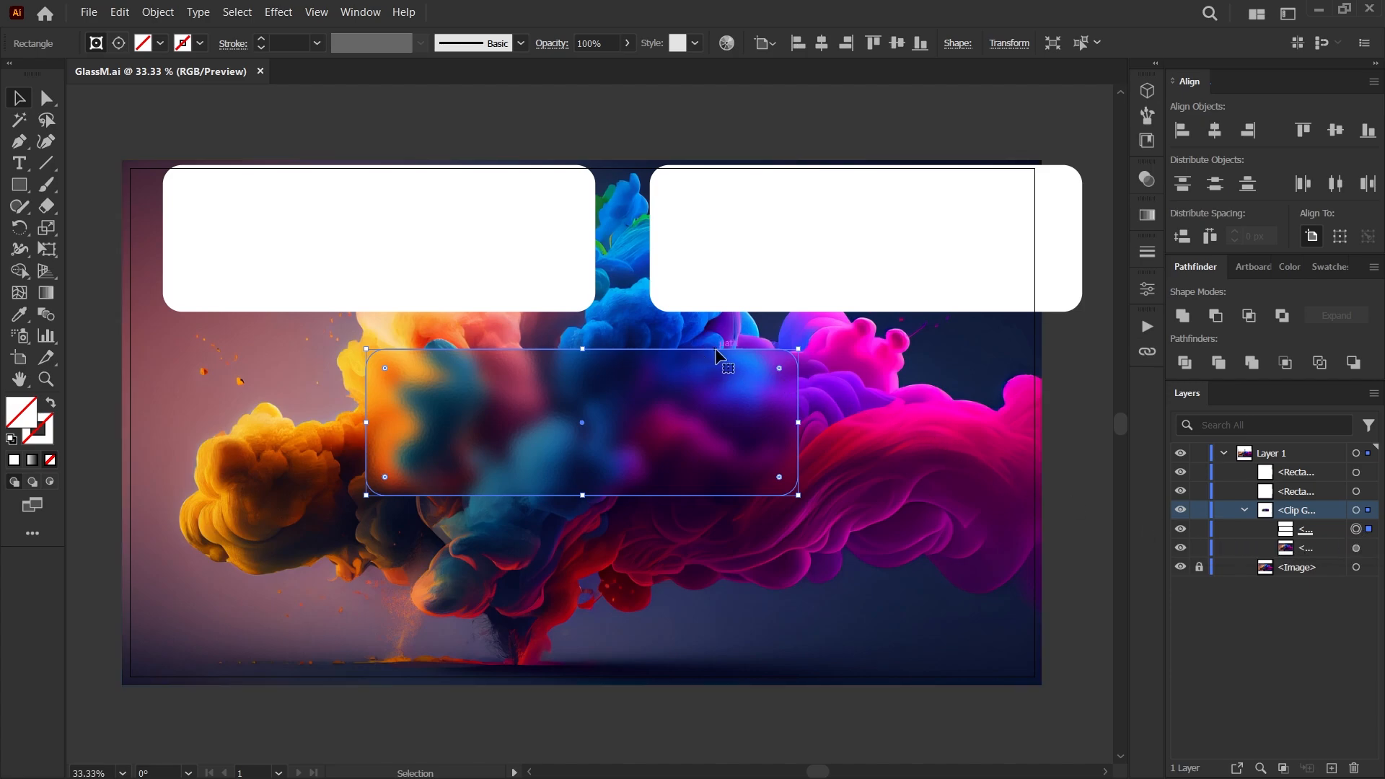
# Try repositioning the clipping path and the frosted panel with the selection tools, and undo those moves.
pyautogui.moveTo(712, 348)
pyautogui.mouseDown()
pyautogui.moveTo(801, 403)
pyautogui.moveTo(694, 366)
pyautogui.mouseUp()
pyautogui.moveTo(784, 437)
pyautogui.mouseDown()
pyautogui.moveTo(630, 435)
pyautogui.moveTo(762, 437)
pyautogui.mouseUp()
pyautogui.moveTo(768, 359); pyautogui.dragTo(785, 433)
pyautogui.hotkey('ctrl', 'z')
pyautogui.press('a')
pyautogui.hotkey('ctrl', 'z')
pyautogui.hotkey('ctrl', 'z')
pyautogui.hotkey('ctrl', 'z')
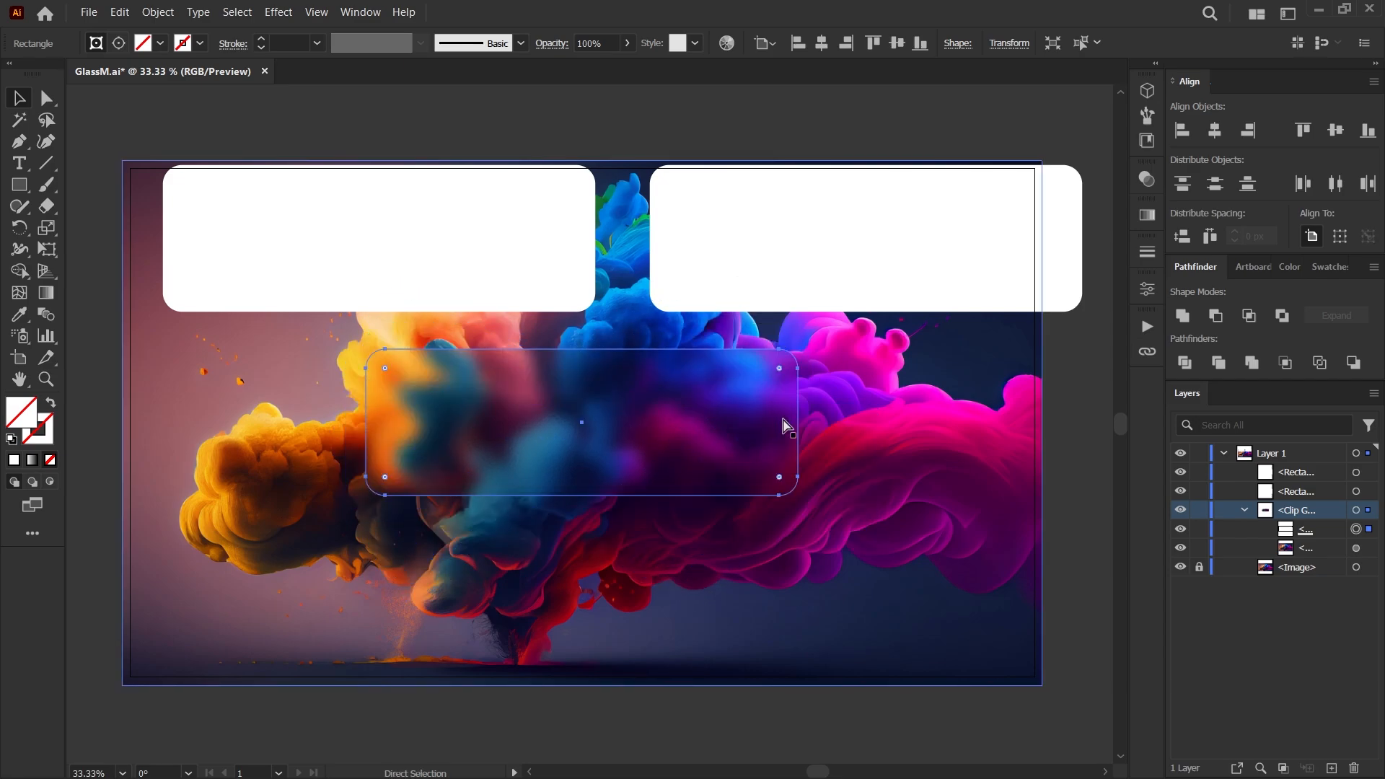
pyautogui.moveTo(784, 421); pyautogui.dragTo(793, 462)
pyautogui.press('a')
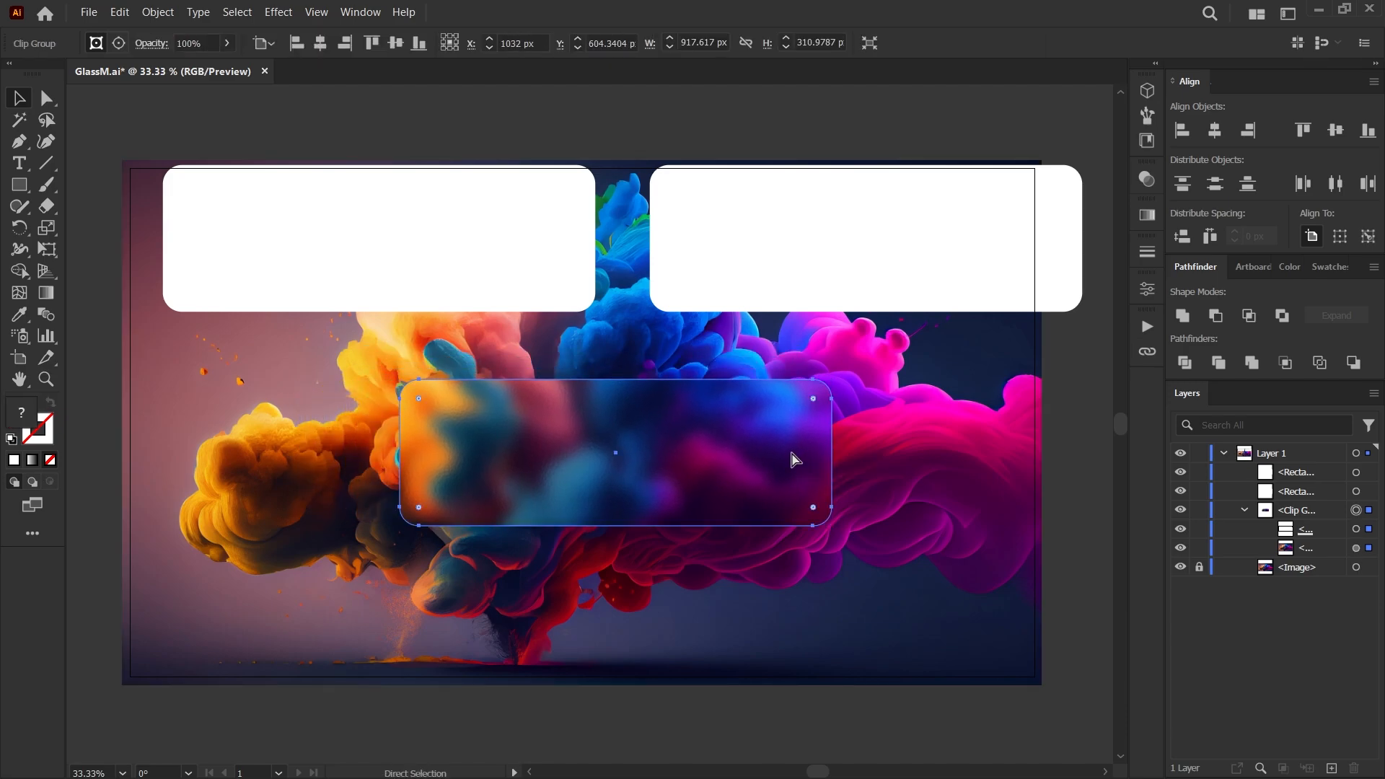
pyautogui.hotkey('ctrl', 'z')
pyautogui.hotkey('ctrl', 'z')
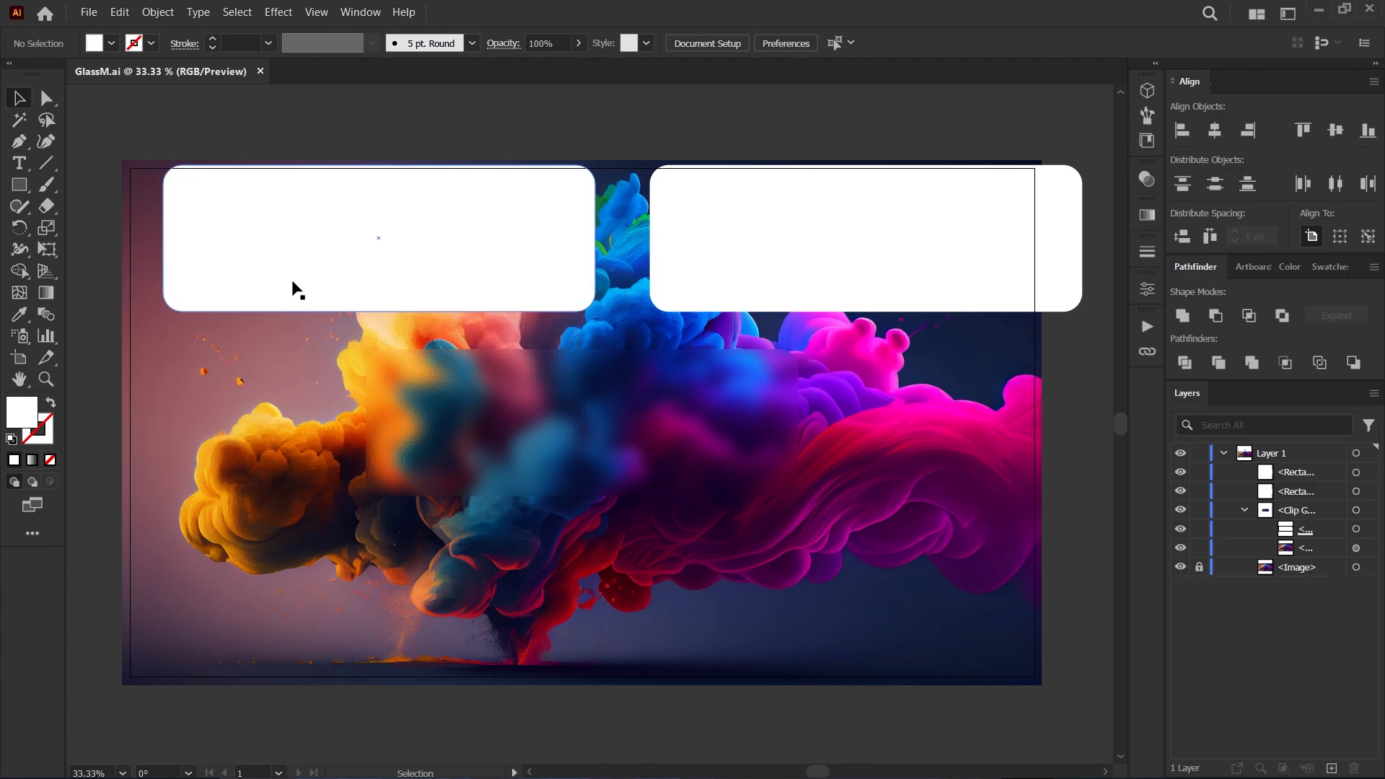
# Place the upper-left white rectangle exactly over the frosted panel and fill it with a linear gradient with both stops white.
pyautogui.click(300, 241)
pyautogui.moveTo(283, 242); pyautogui.dragTo(498, 418)
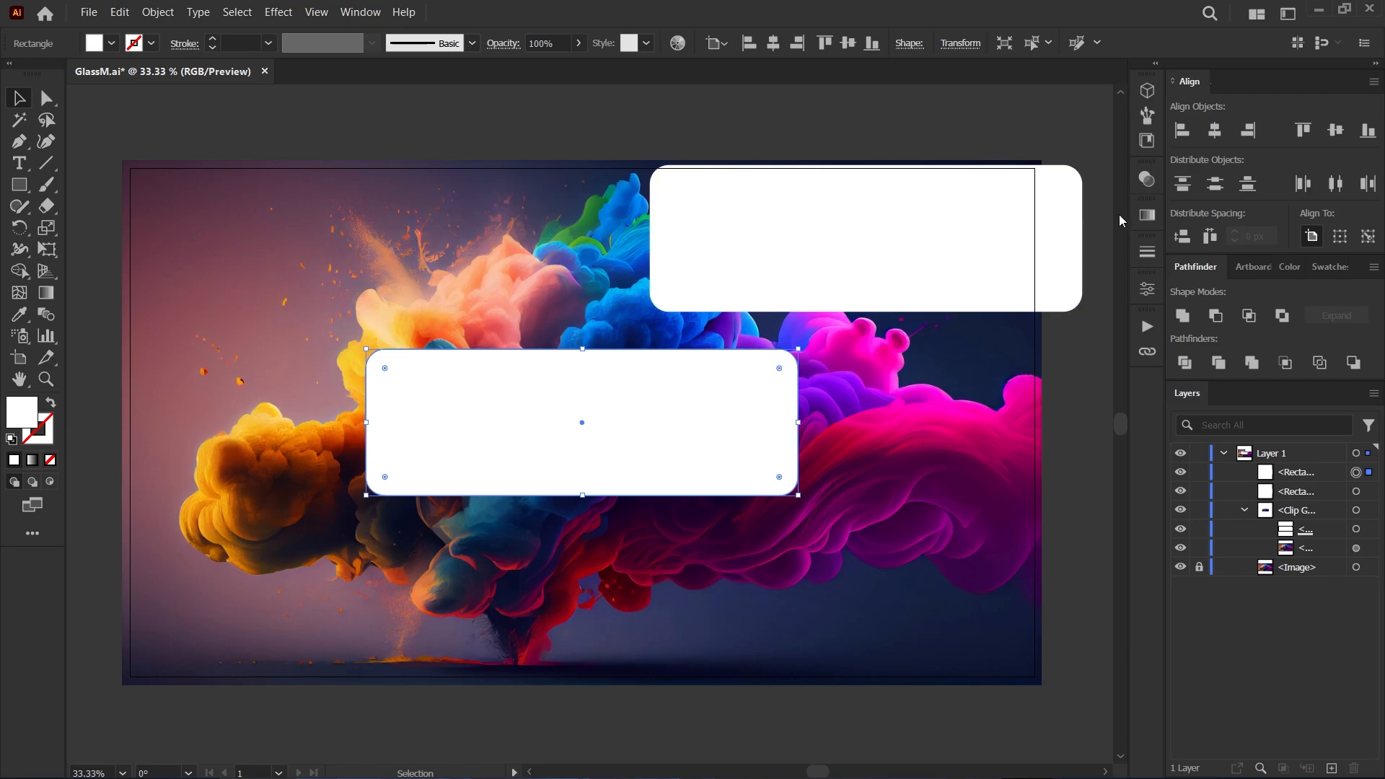
pyautogui.click(1147, 214)
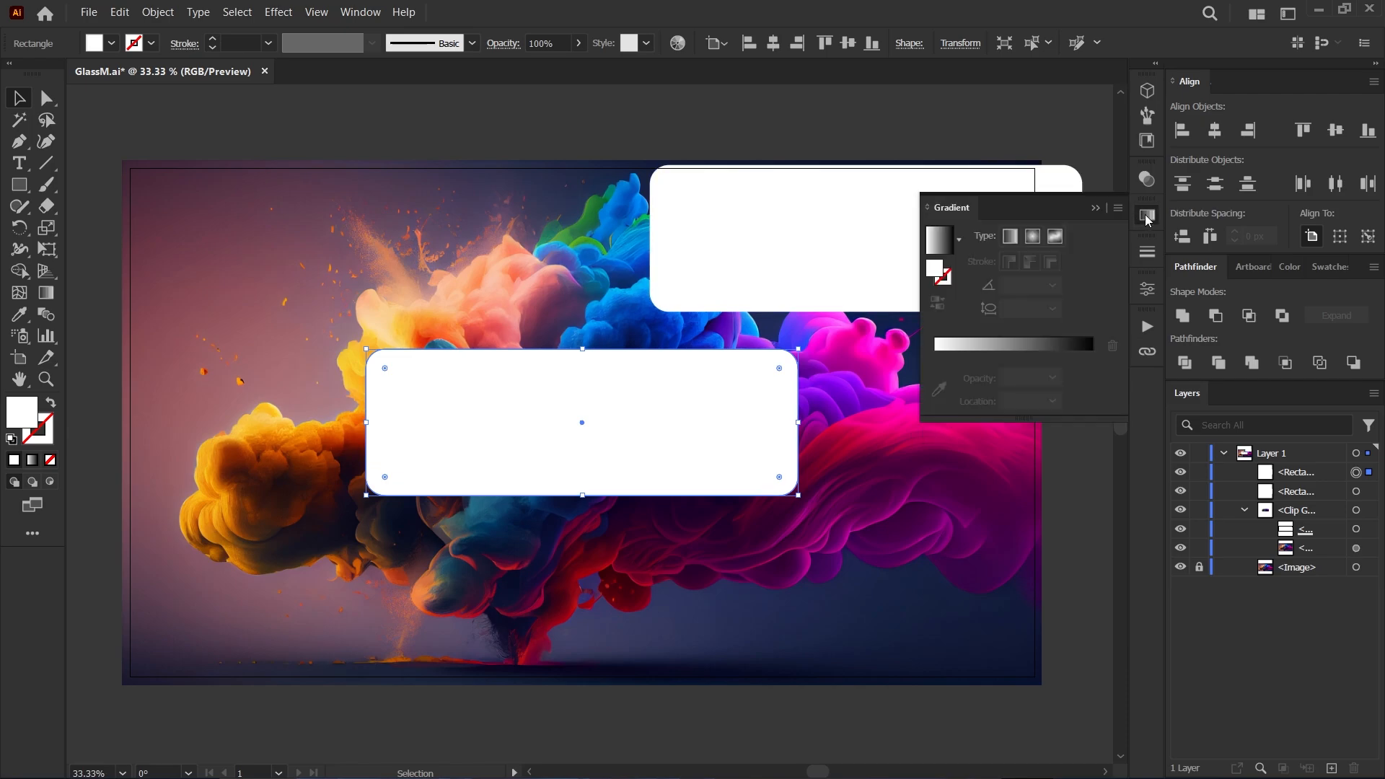
pyautogui.click(952, 245)
pyautogui.click(1093, 376)
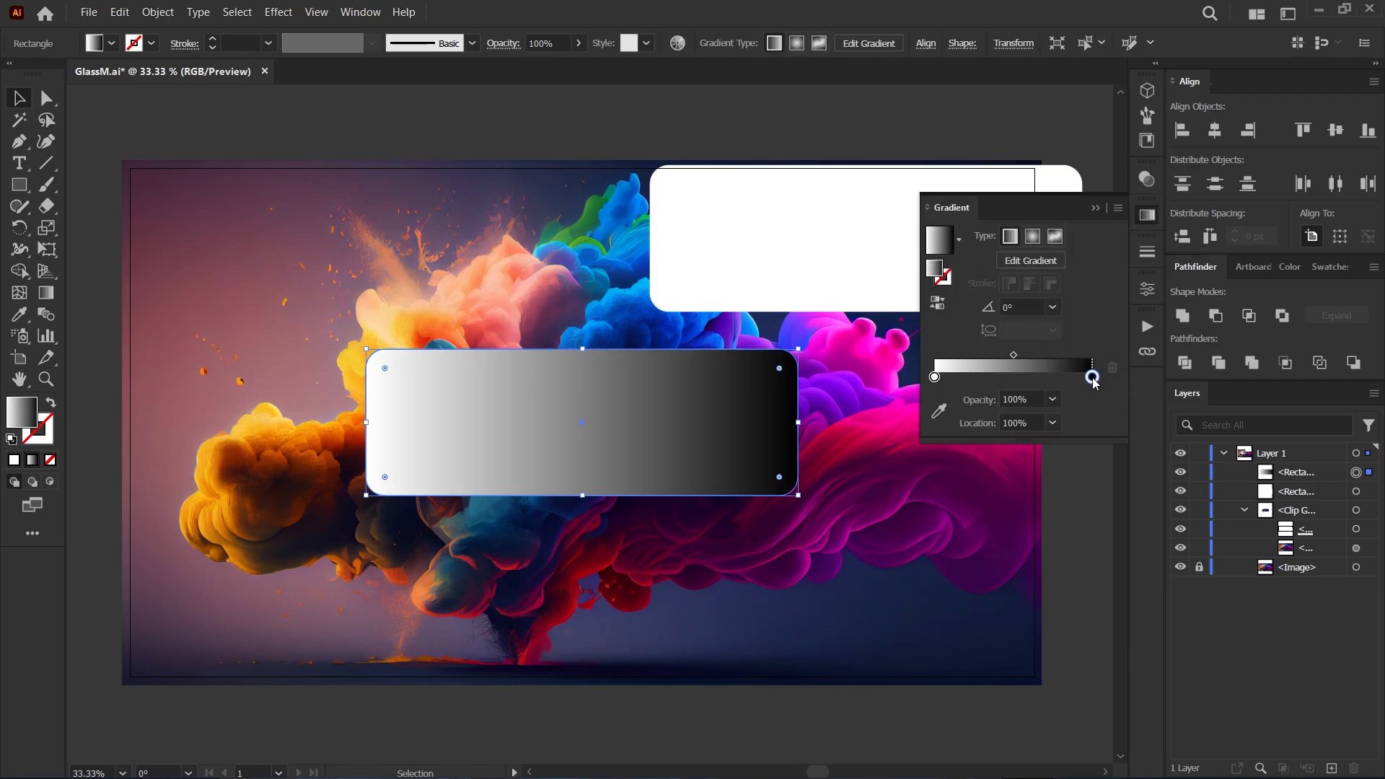
pyautogui.doubleClick(1092, 377)
pyautogui.click(901, 538)
pyautogui.click(971, 390)
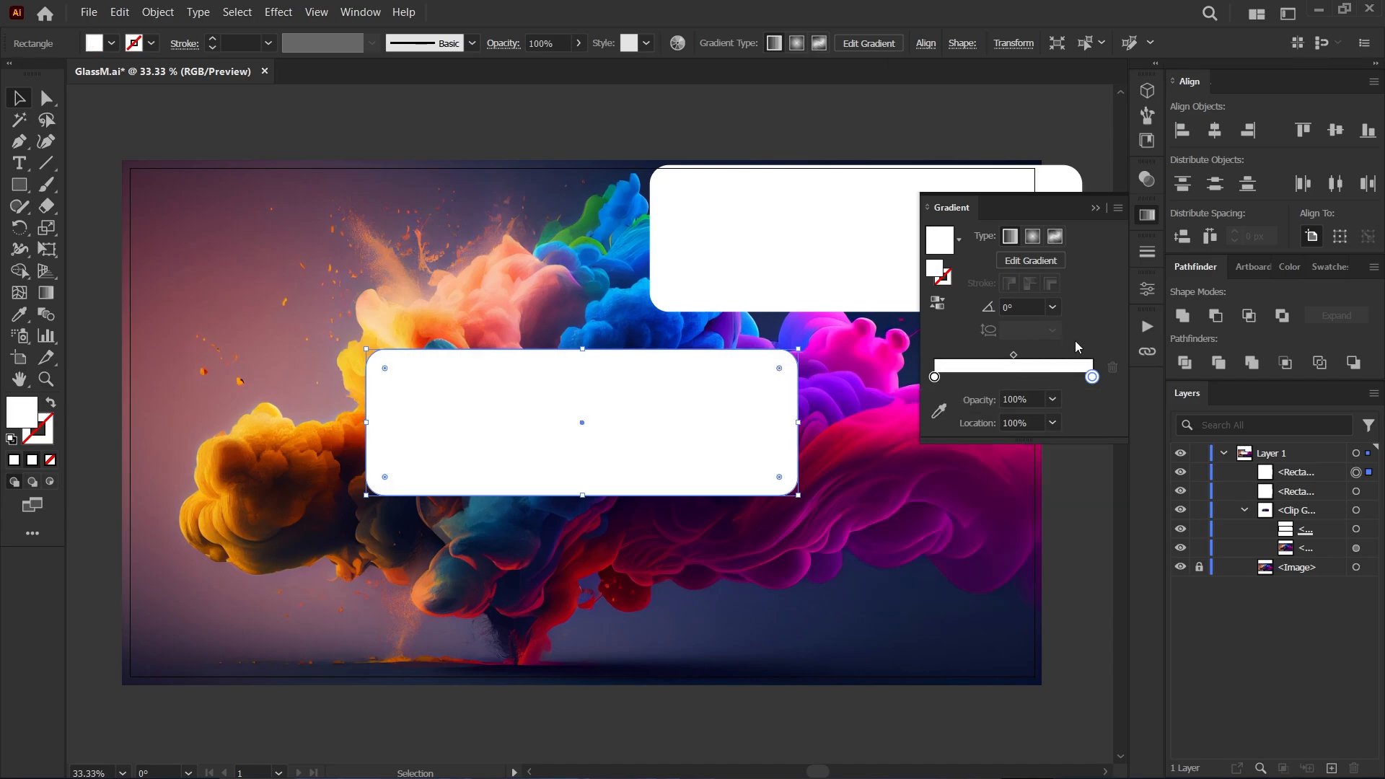
# Set the fill gradient's first stop to 20% opacity, its last stop to 0% opacity, and its angle to 45°.
pyautogui.click(935, 378)
pyautogui.click(1053, 399)
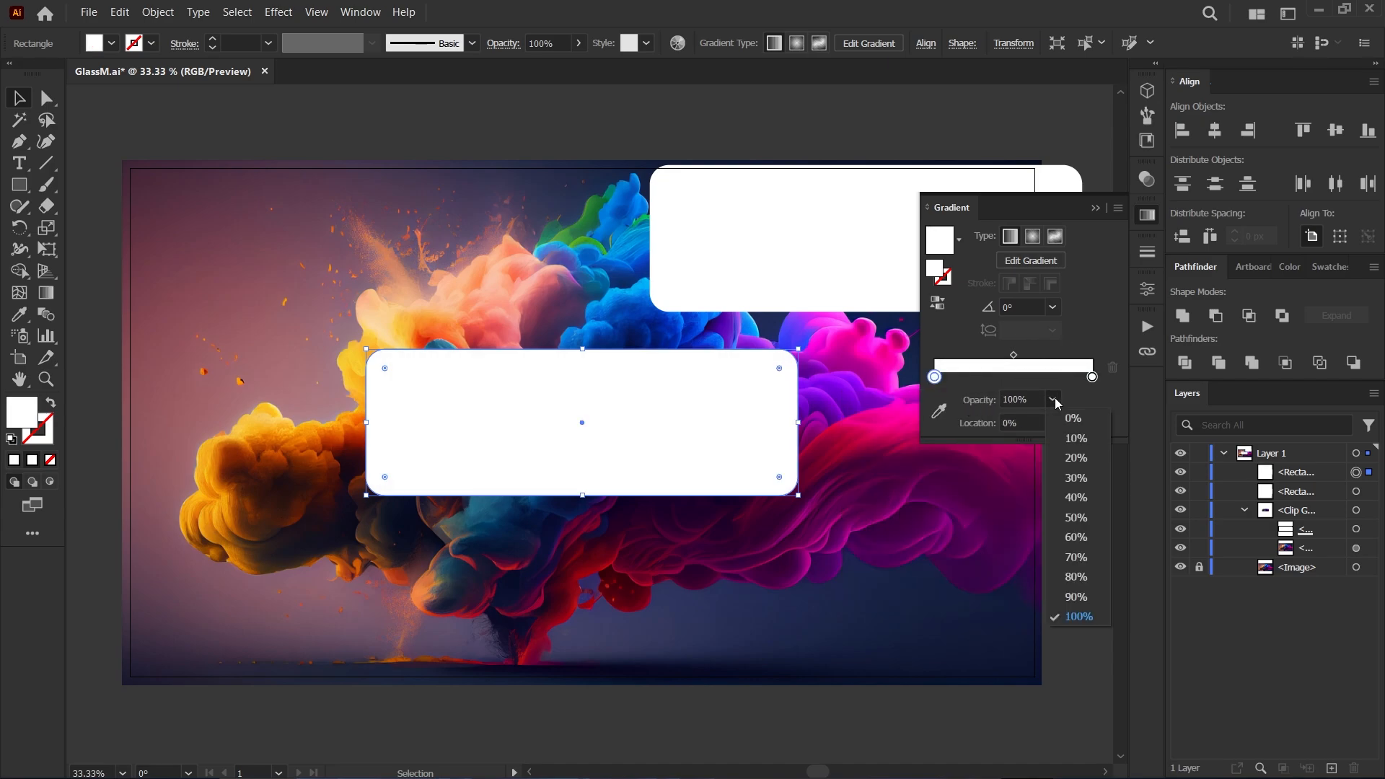
pyautogui.click(1065, 457)
pyautogui.click(1092, 377)
pyautogui.click(1053, 400)
pyautogui.click(1066, 445)
pyautogui.click(1053, 399)
pyautogui.click(1055, 418)
pyautogui.click(1053, 307)
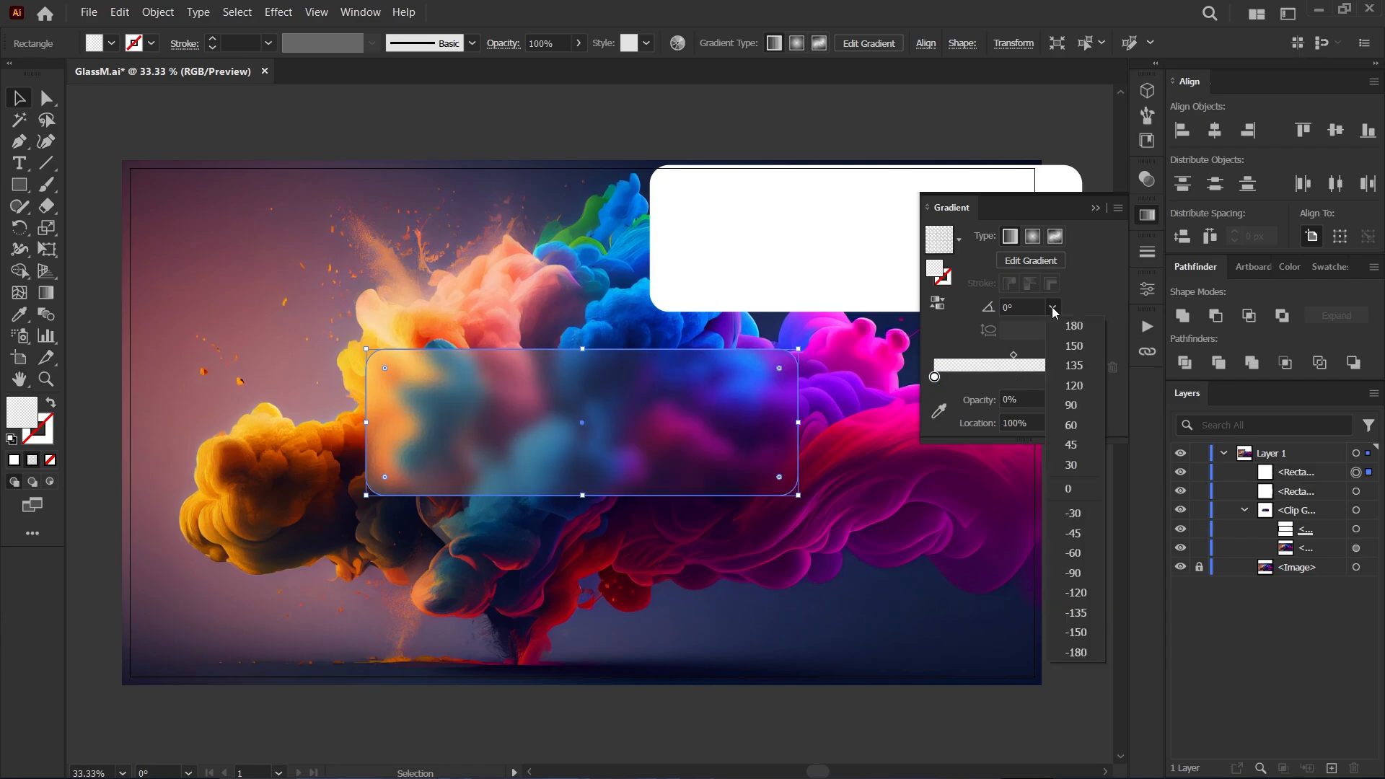
pyautogui.click(1072, 444)
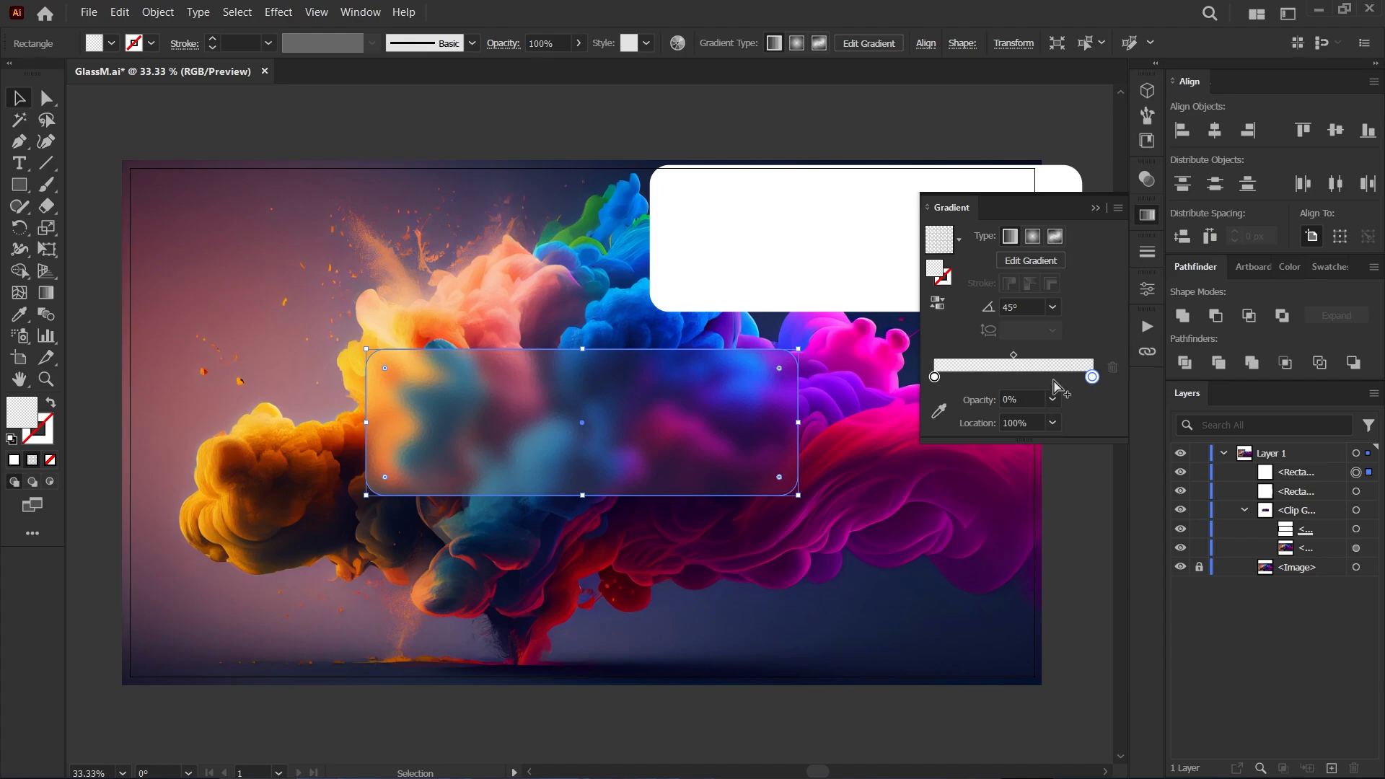
# Apply the white gradient to the rectangle's stroke and add a third stop midway along it.
pyautogui.click(946, 283)
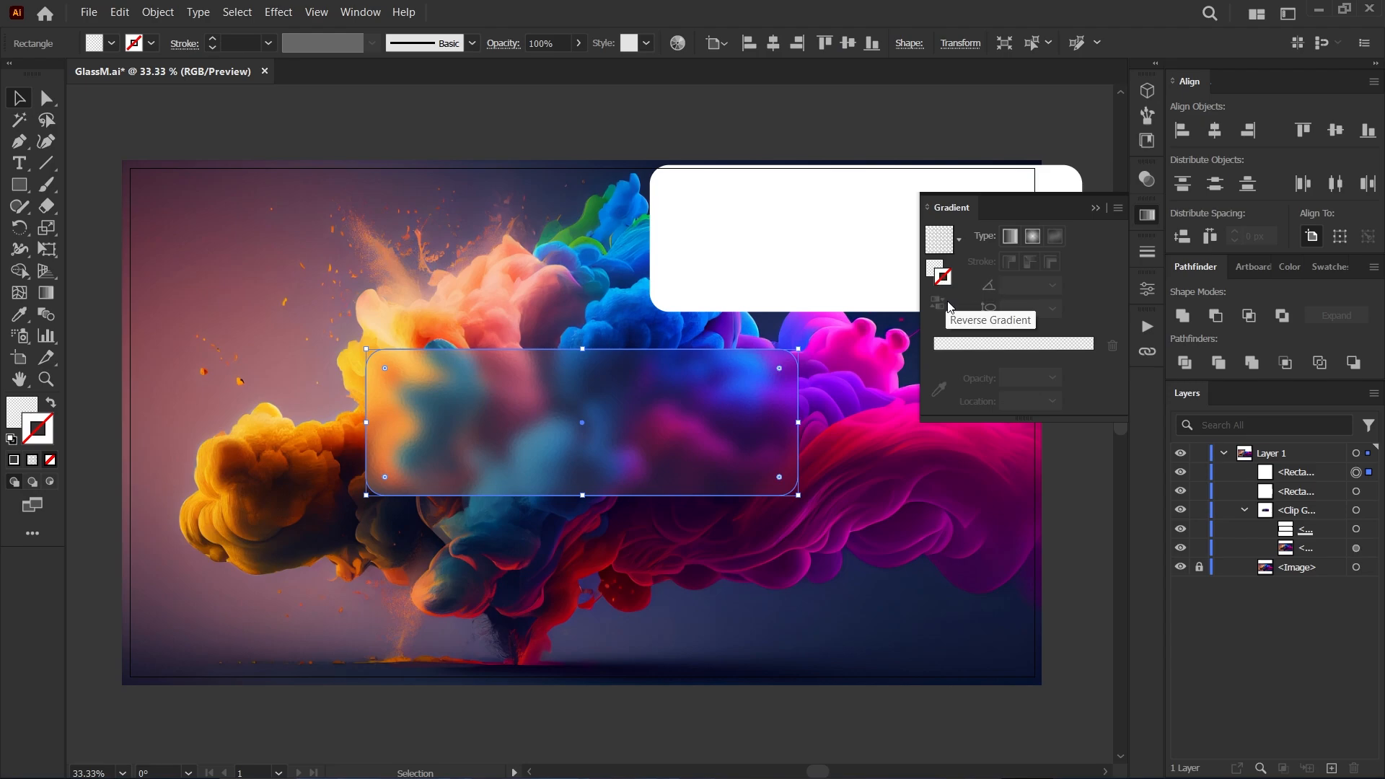
pyautogui.click(936, 244)
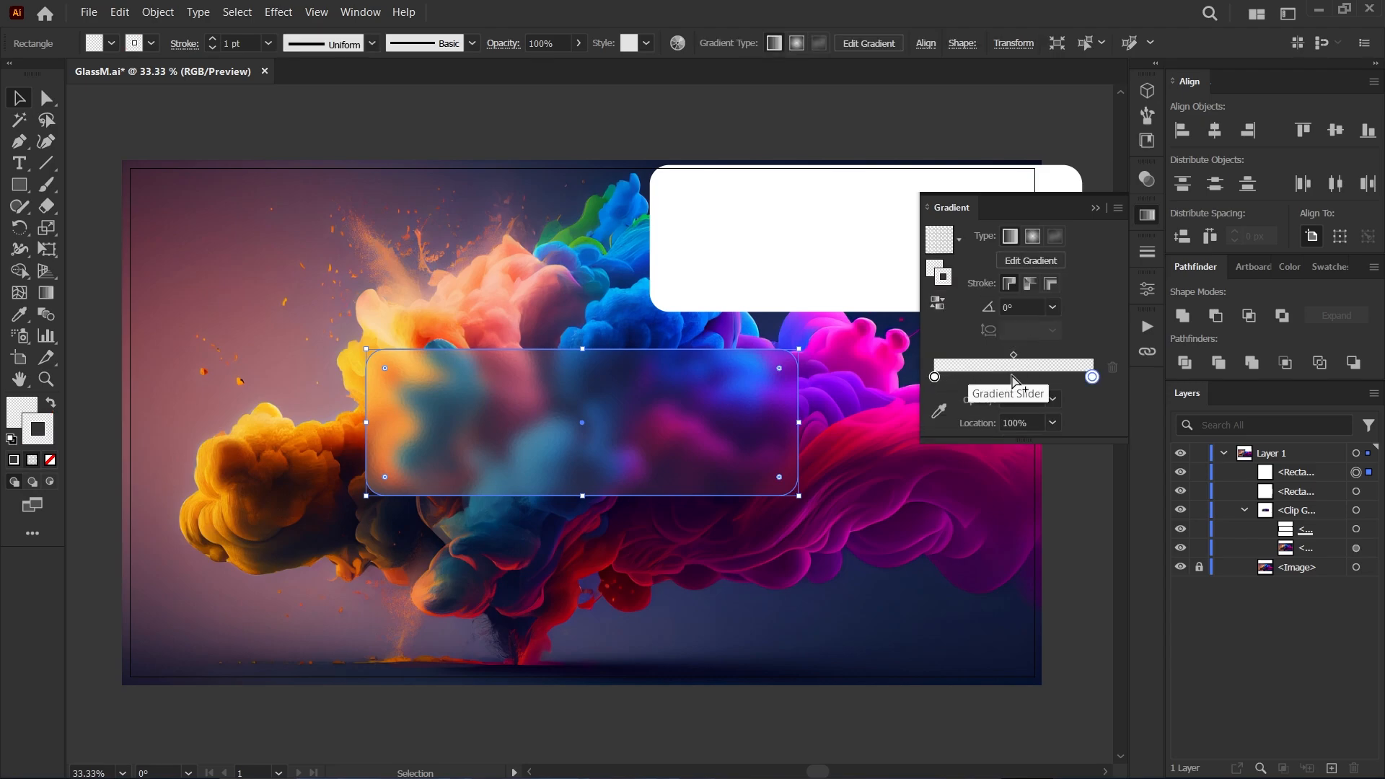
pyautogui.click(1014, 377)
pyautogui.click(1054, 425)
pyautogui.click(1076, 539)
# Set the opacity of the stroke gradient's first and last stops to 30%.
pyautogui.click(935, 377)
pyautogui.click(1053, 399)
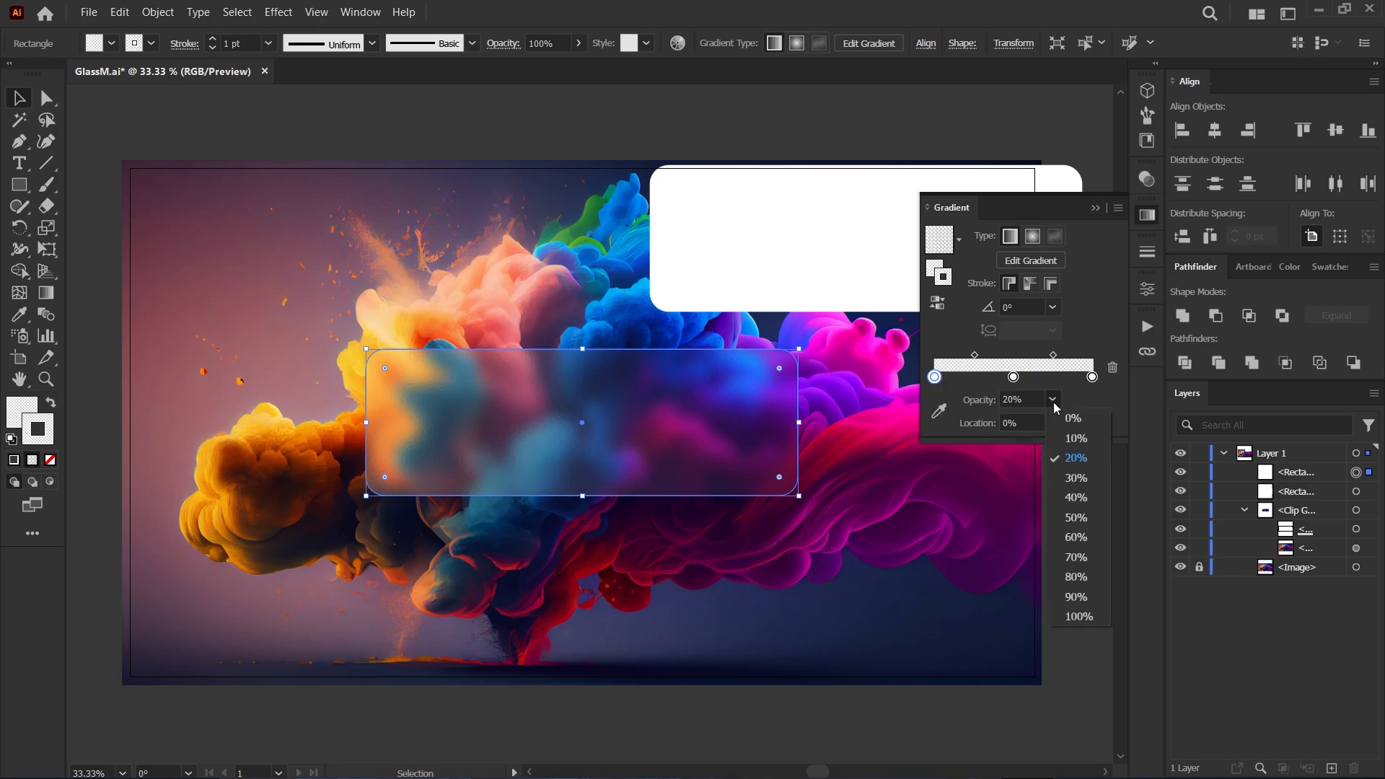
pyautogui.click(1073, 477)
pyautogui.click(1092, 377)
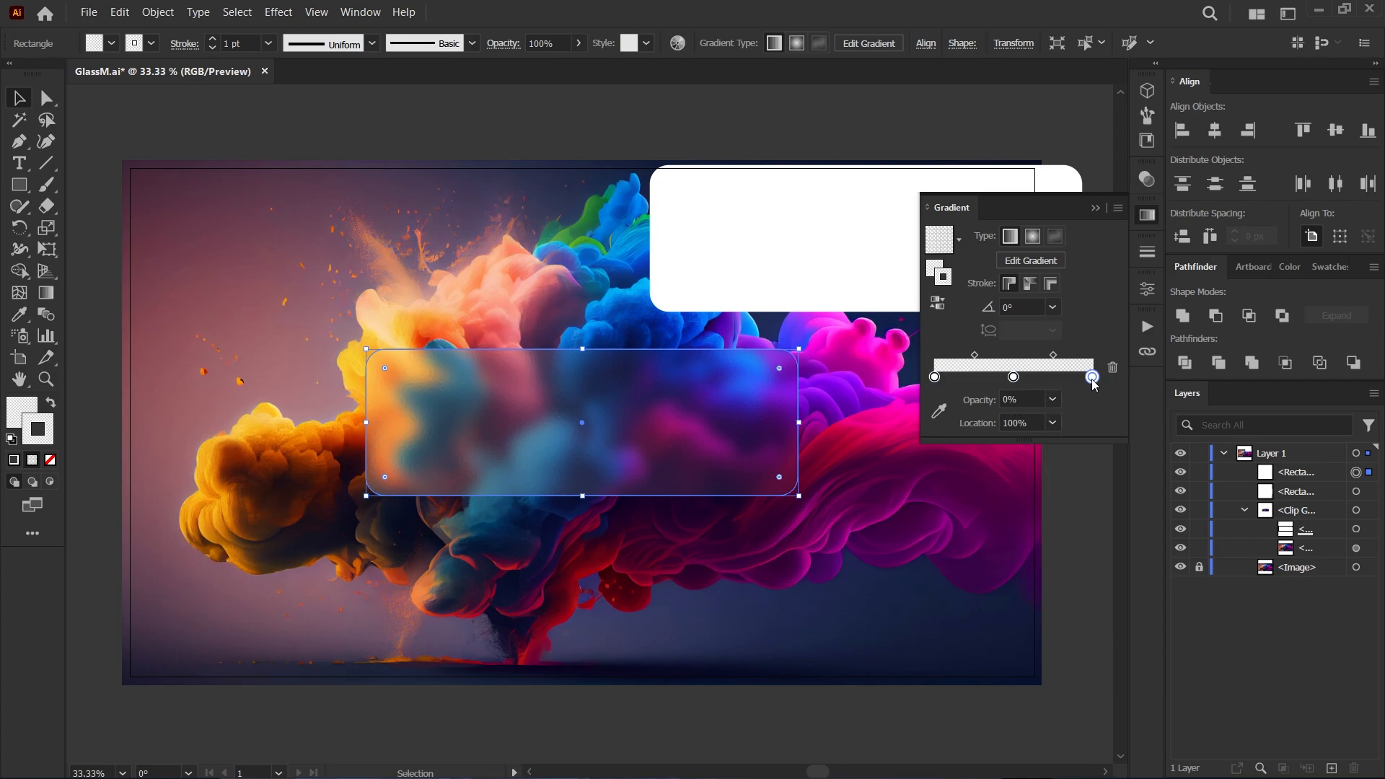
pyautogui.click(1053, 399)
pyautogui.click(1070, 477)
# Set the stroke gradient's two midpoints to 35% and 65% location.
pyautogui.click(975, 355)
pyautogui.click(985, 423)
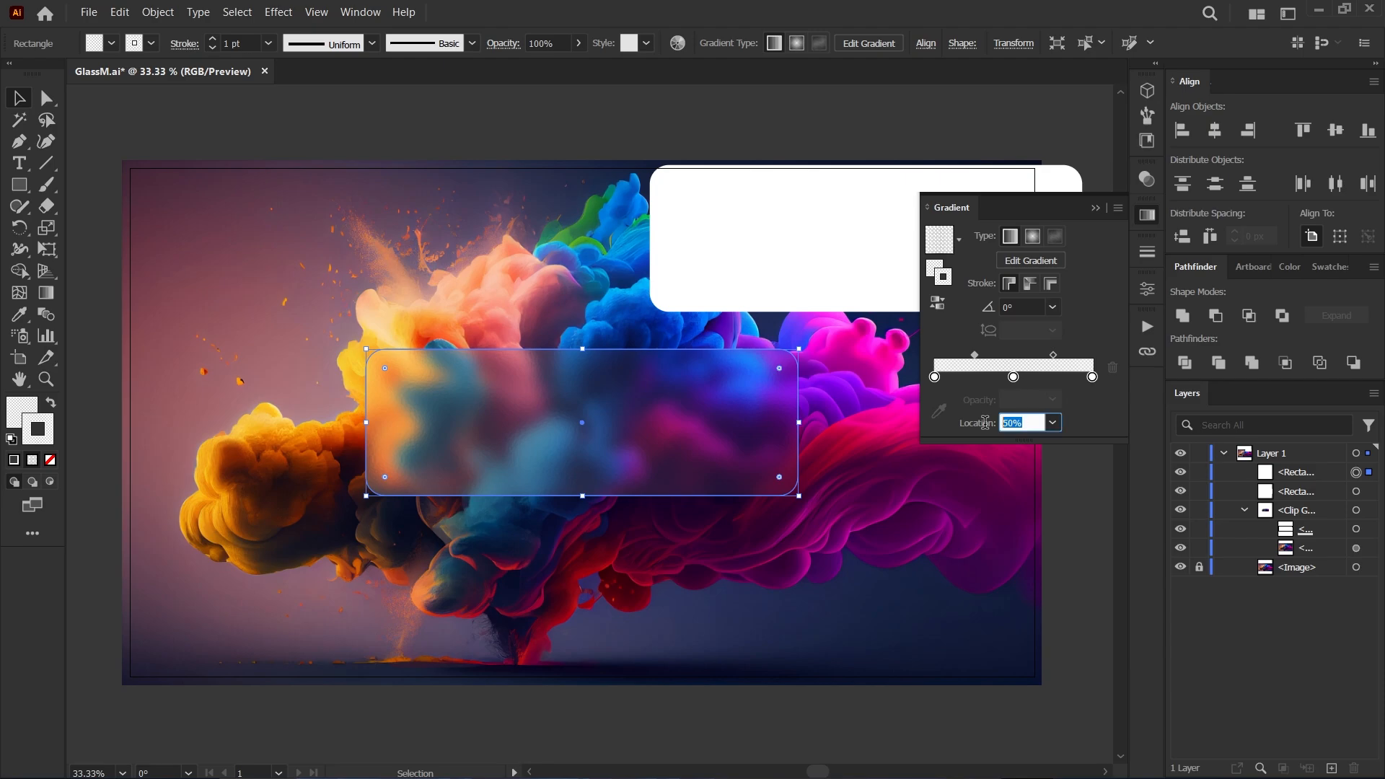
pyautogui.write('35')
pyautogui.click(1054, 356)
pyautogui.doubleClick(1016, 423)
pyautogui.write('65')
pyautogui.press('Return')
# Set the stroke gradient's angle to -100° and align the panel's stroke to the outside.
pyautogui.doubleClick(1012, 307)
pyautogui.write('100')
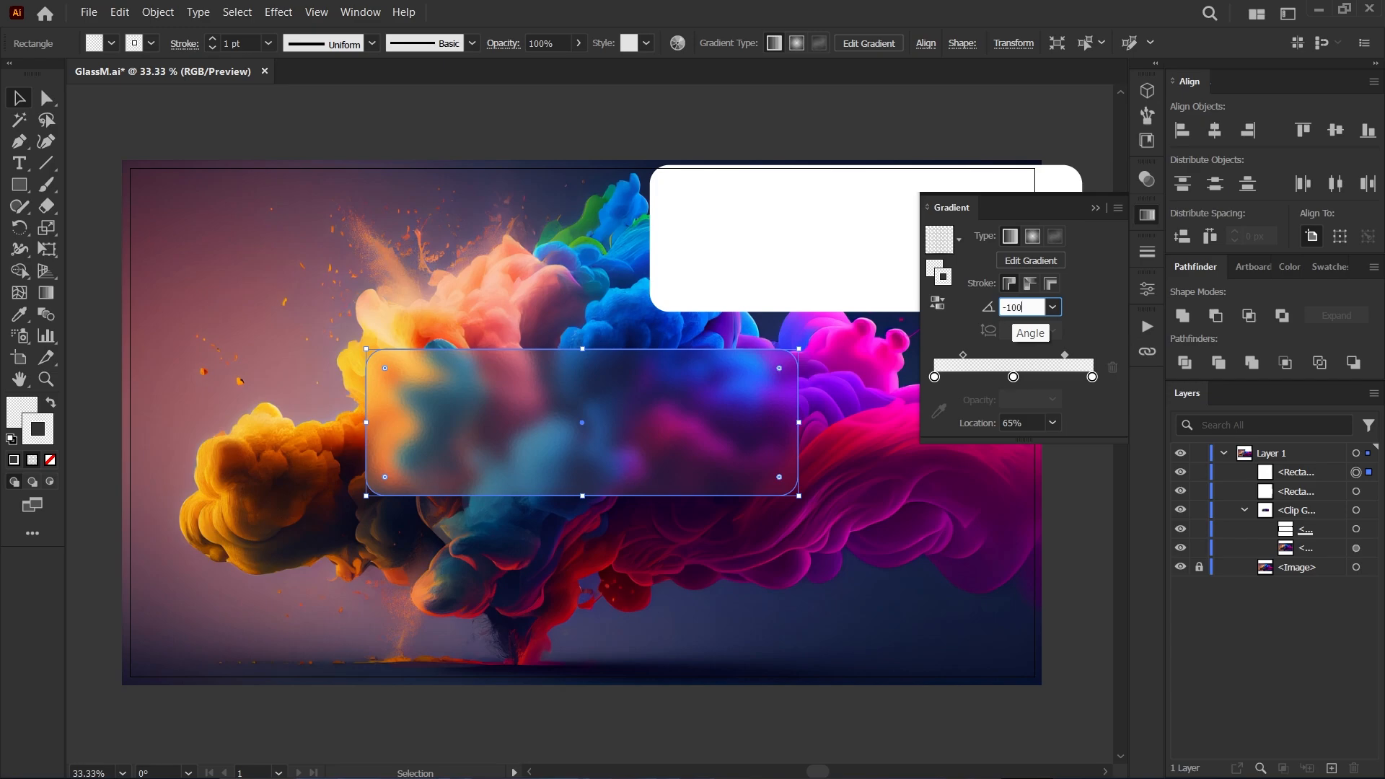
pyautogui.press('Return')
pyautogui.click(1147, 251)
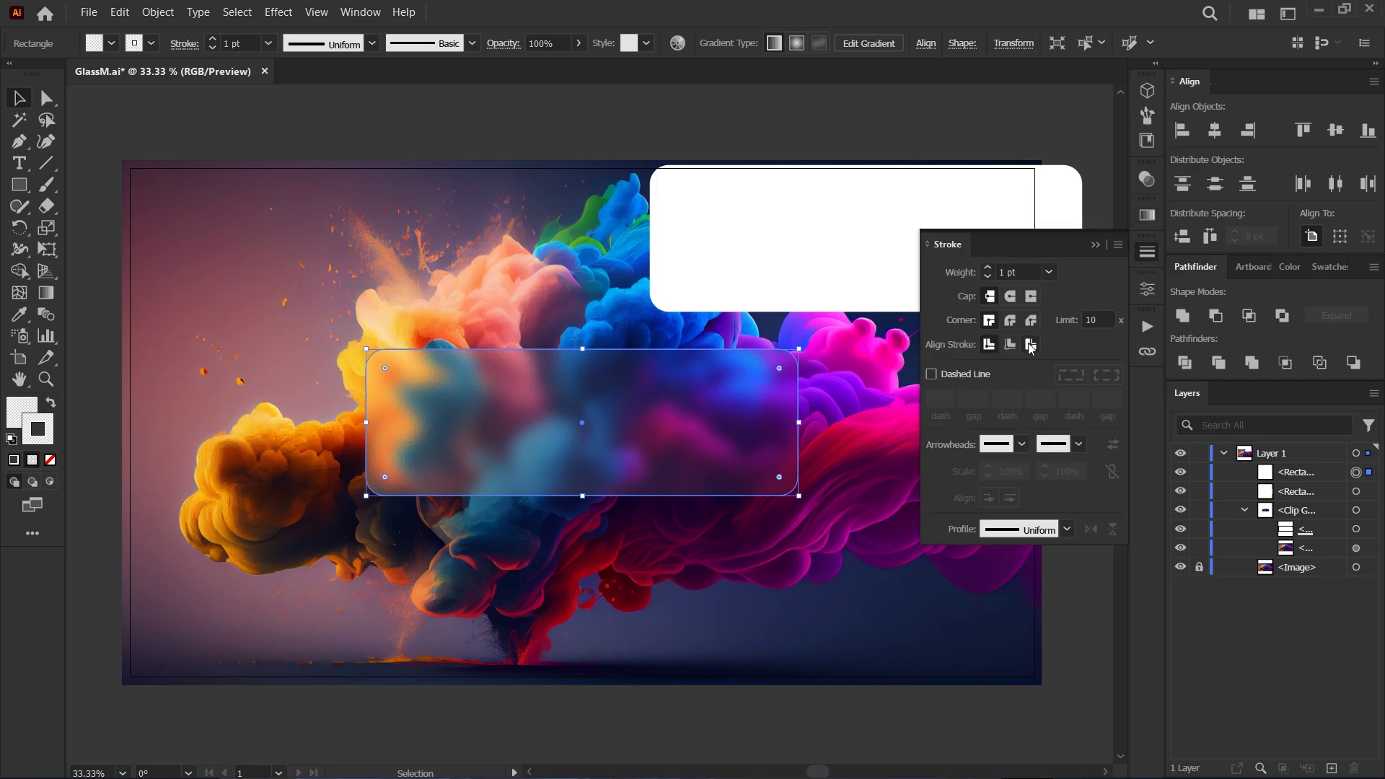
pyautogui.click(1032, 346)
pyautogui.click(1095, 245)
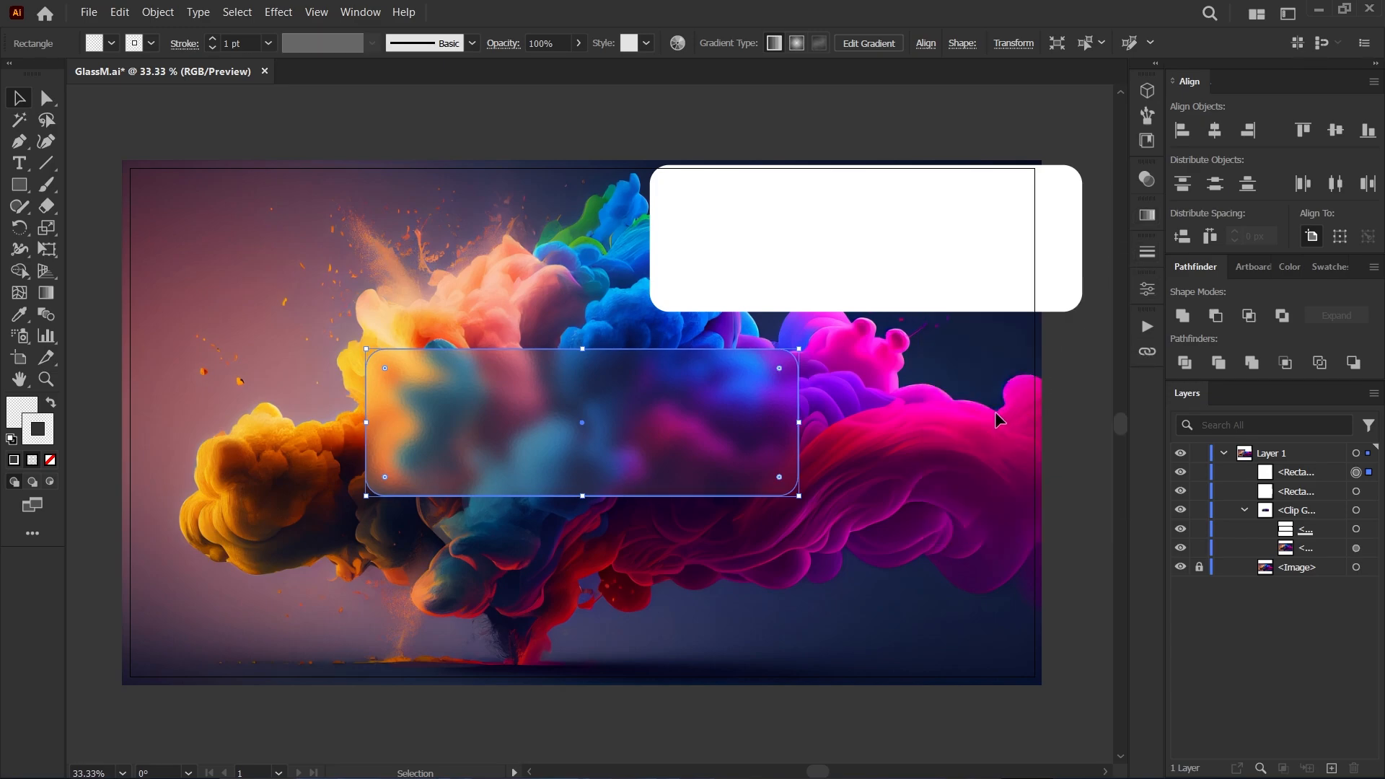
pyautogui.click(882, 404)
pyautogui.scroll(4, 347, 500)
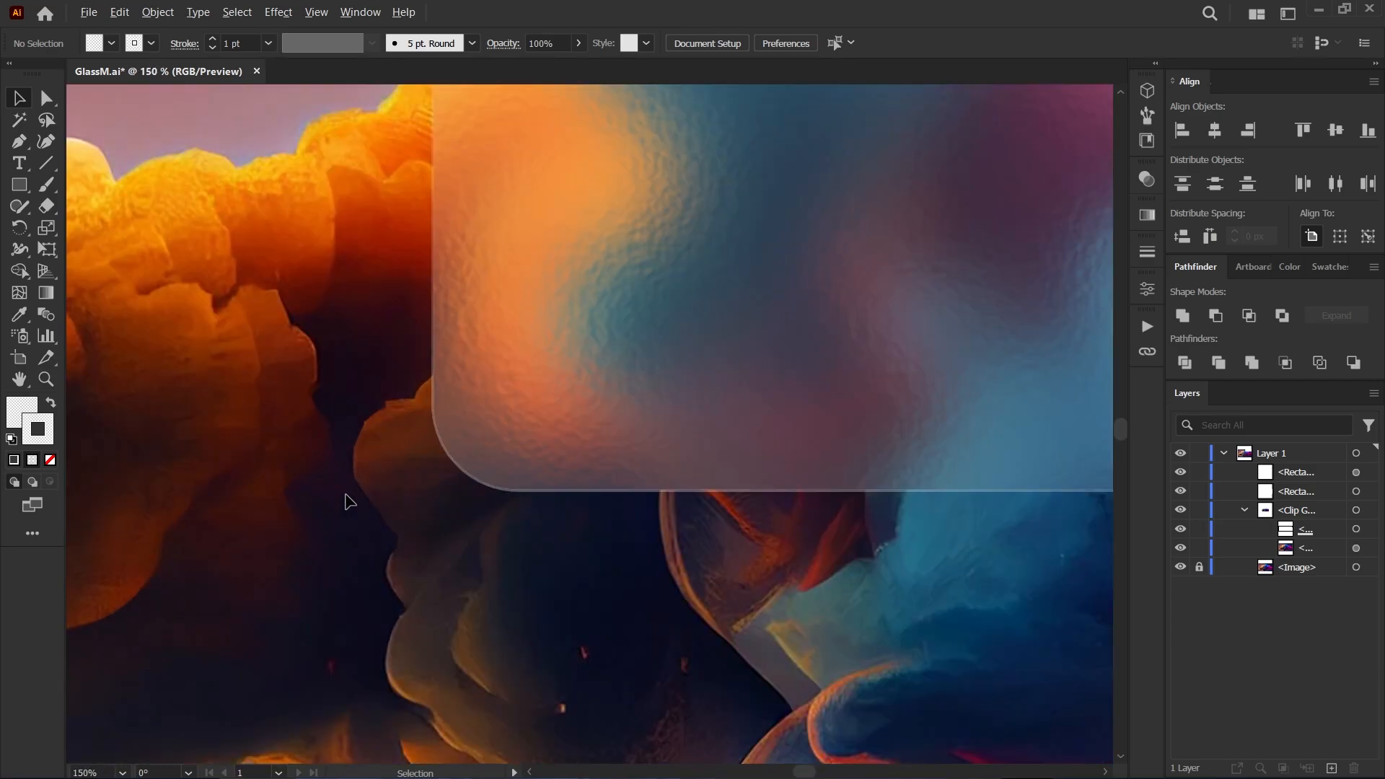
pyautogui.scroll(-3, 424, 456)
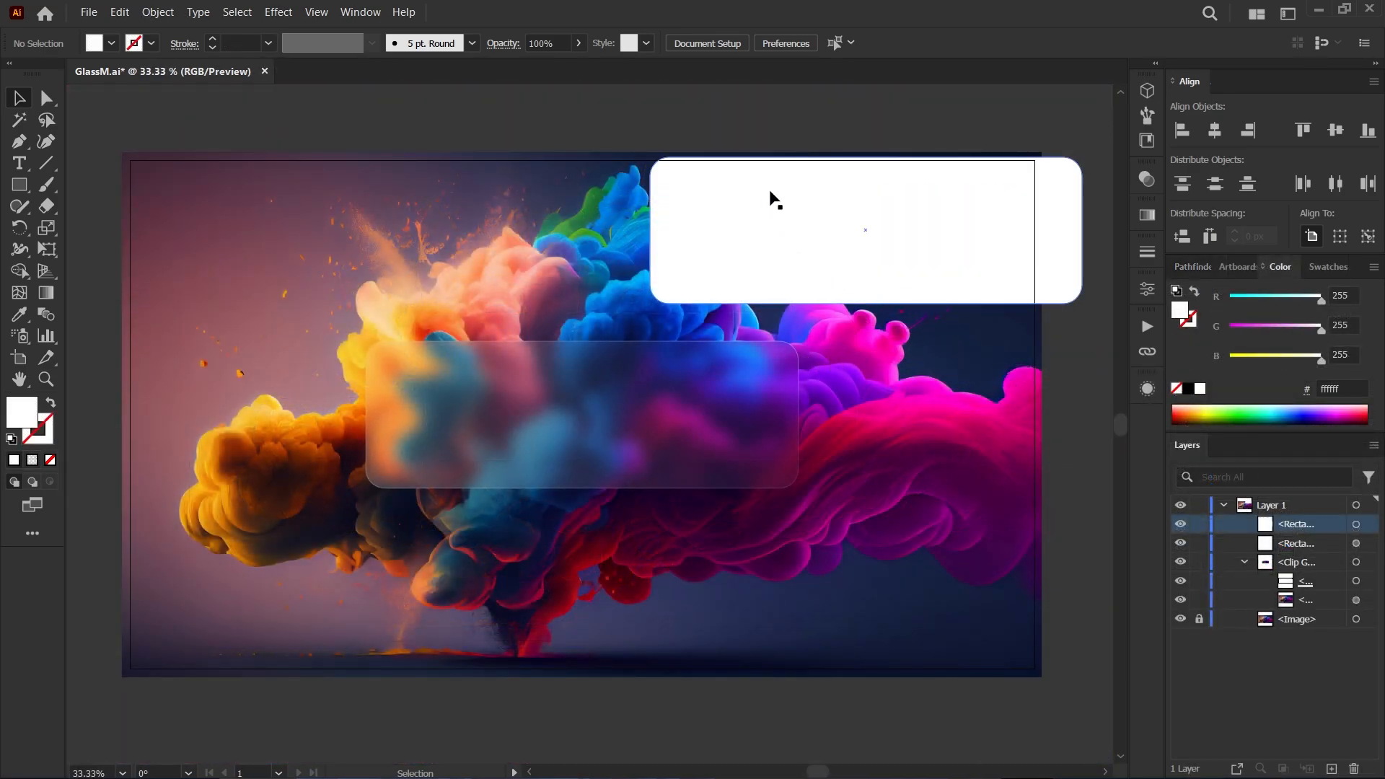
# Place the remaining white rounded rectangle exactly over the glass panel and fill it with black.
pyautogui.click(809, 193)
pyautogui.moveTo(788, 195); pyautogui.dragTo(549, 385)
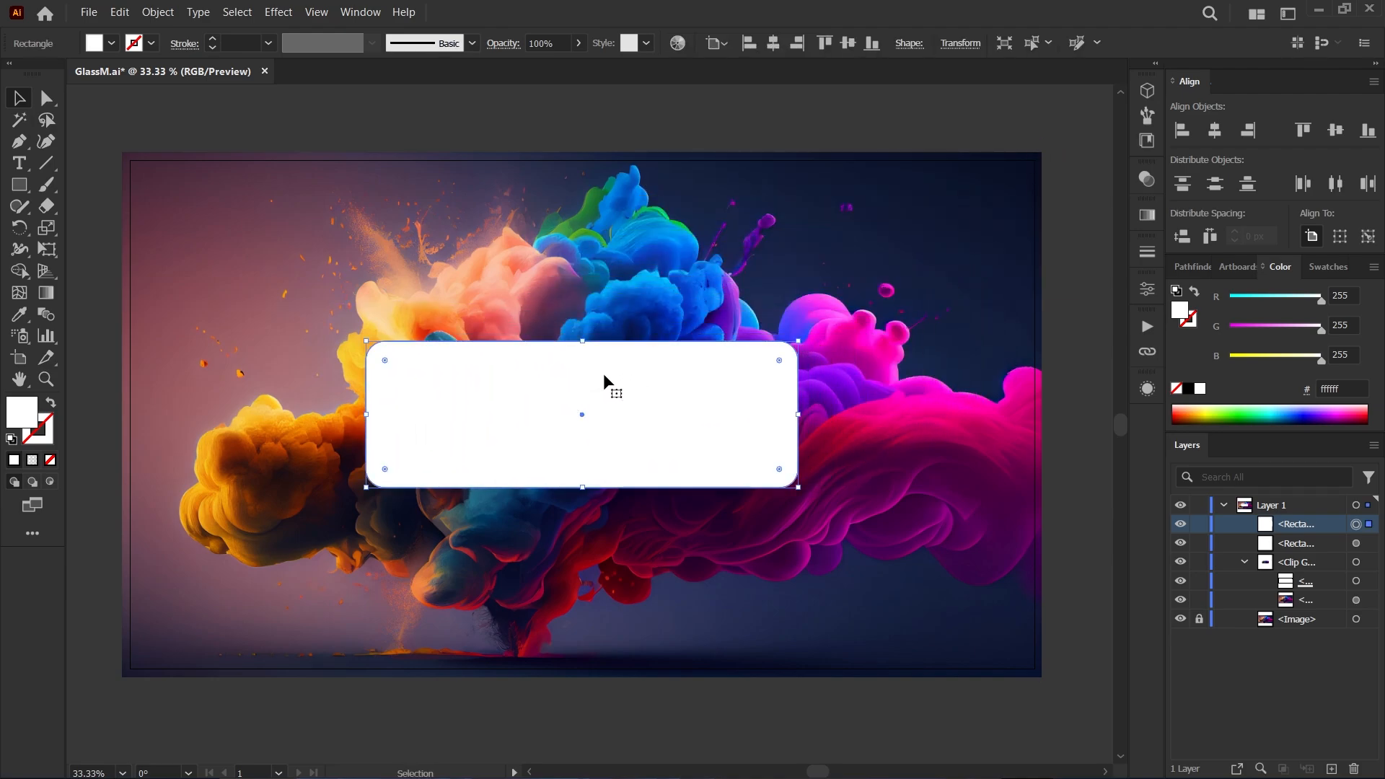
pyautogui.click(1187, 390)
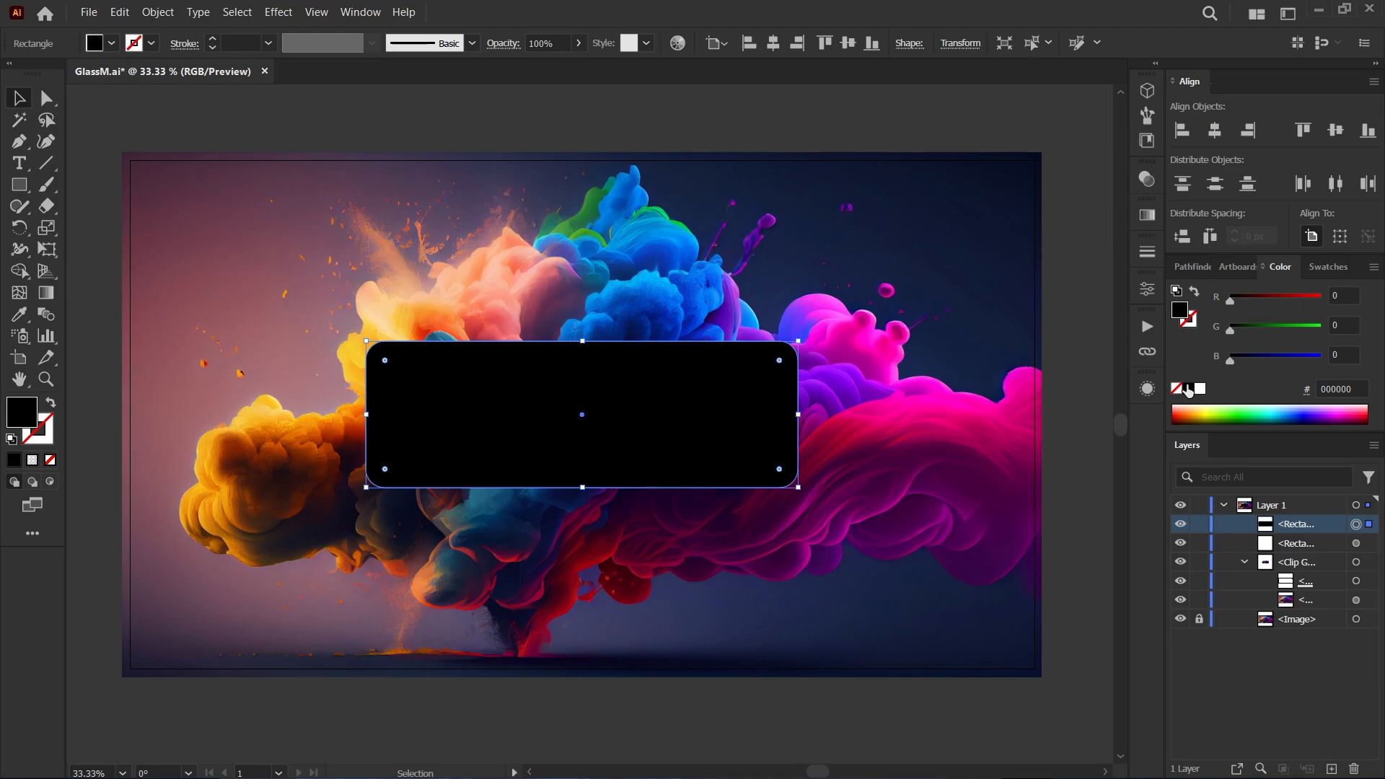
# Apply a Film Grain effect to the black rectangle with Grain 20, Highlight Area 20 and Intensity 10.
pyautogui.click(1148, 388)
pyautogui.click(970, 755)
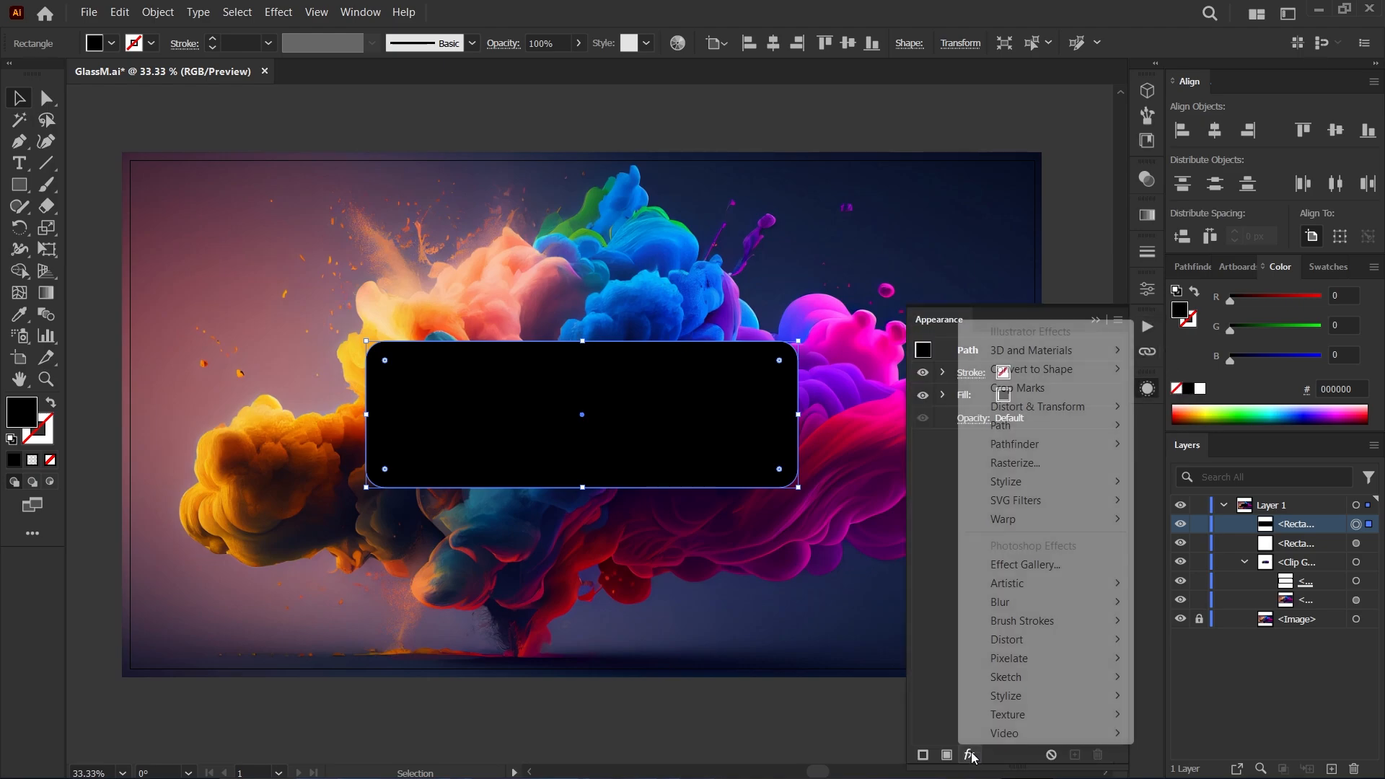
pyautogui.moveTo(1039, 586)
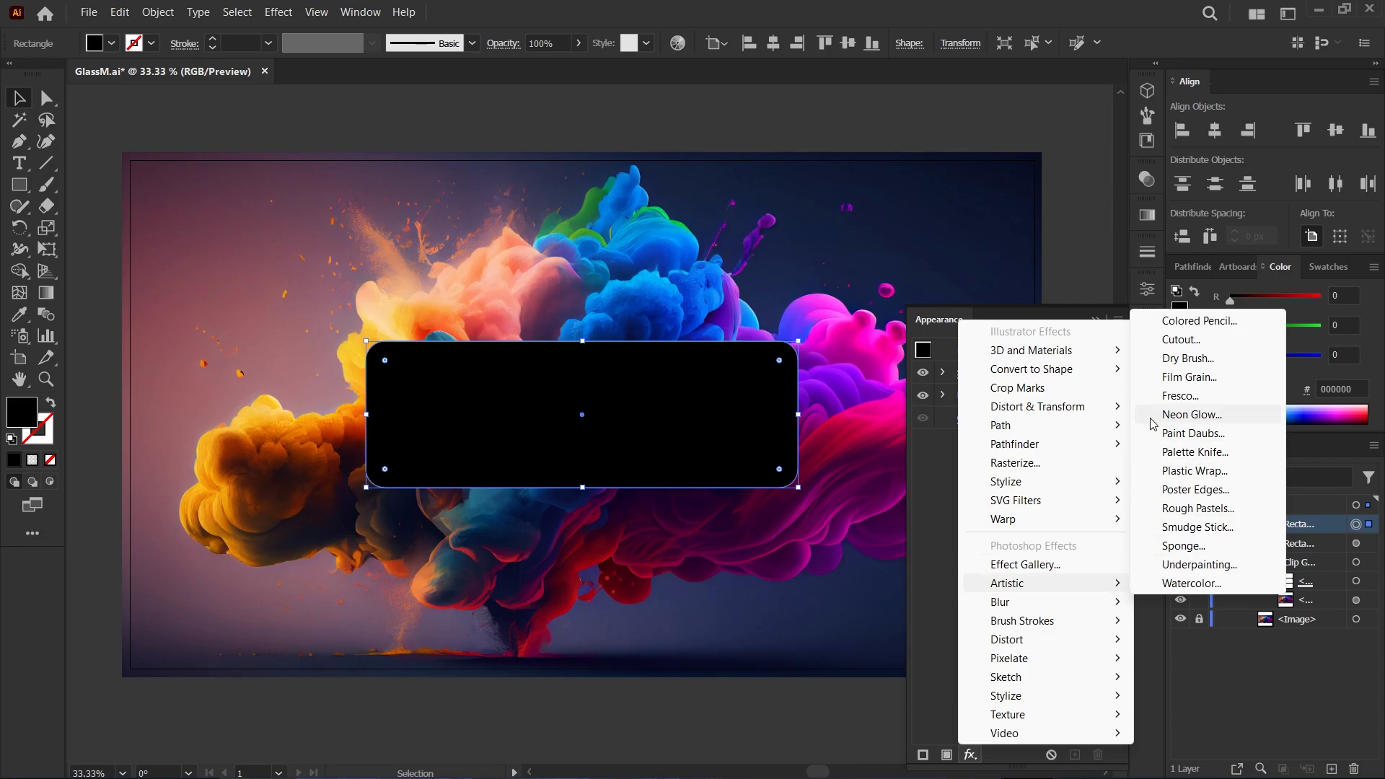
pyautogui.click(1190, 376)
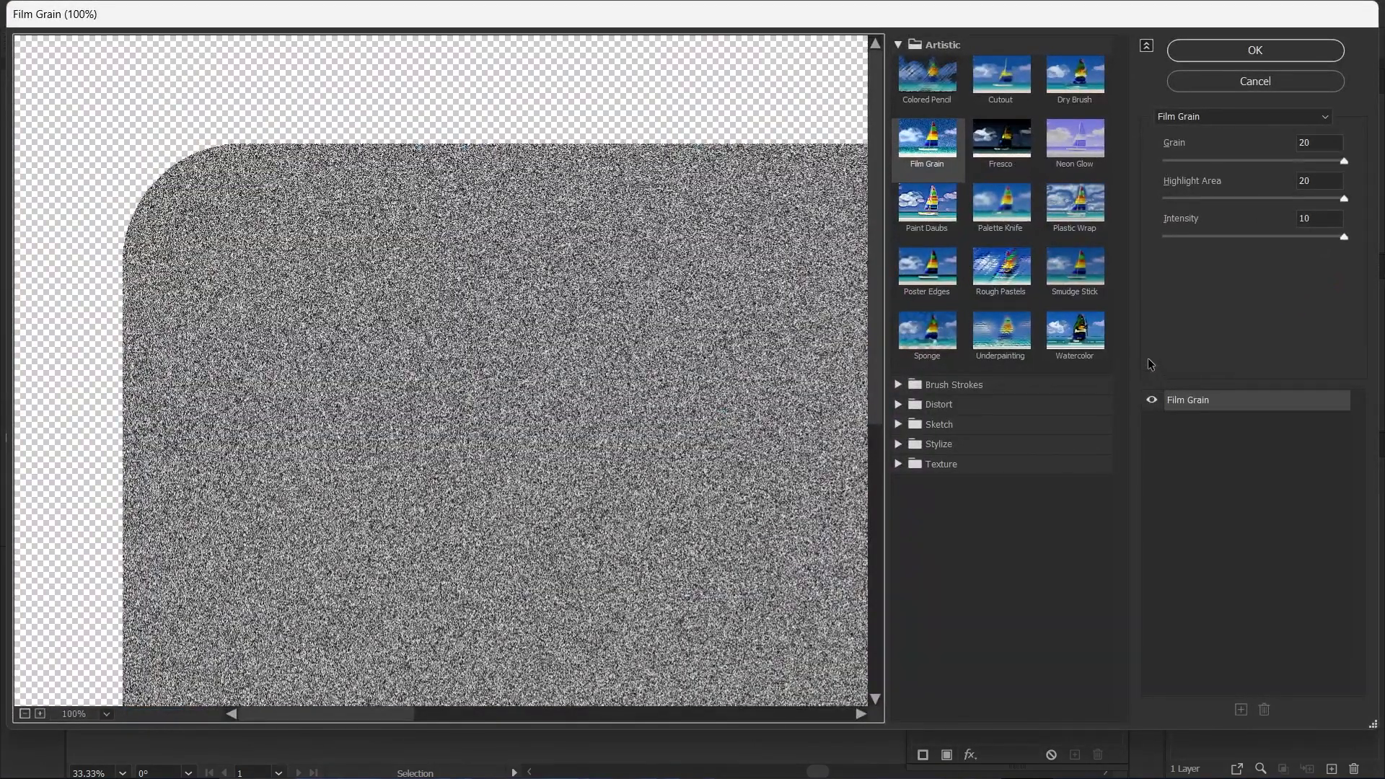
pyautogui.click(1345, 199)
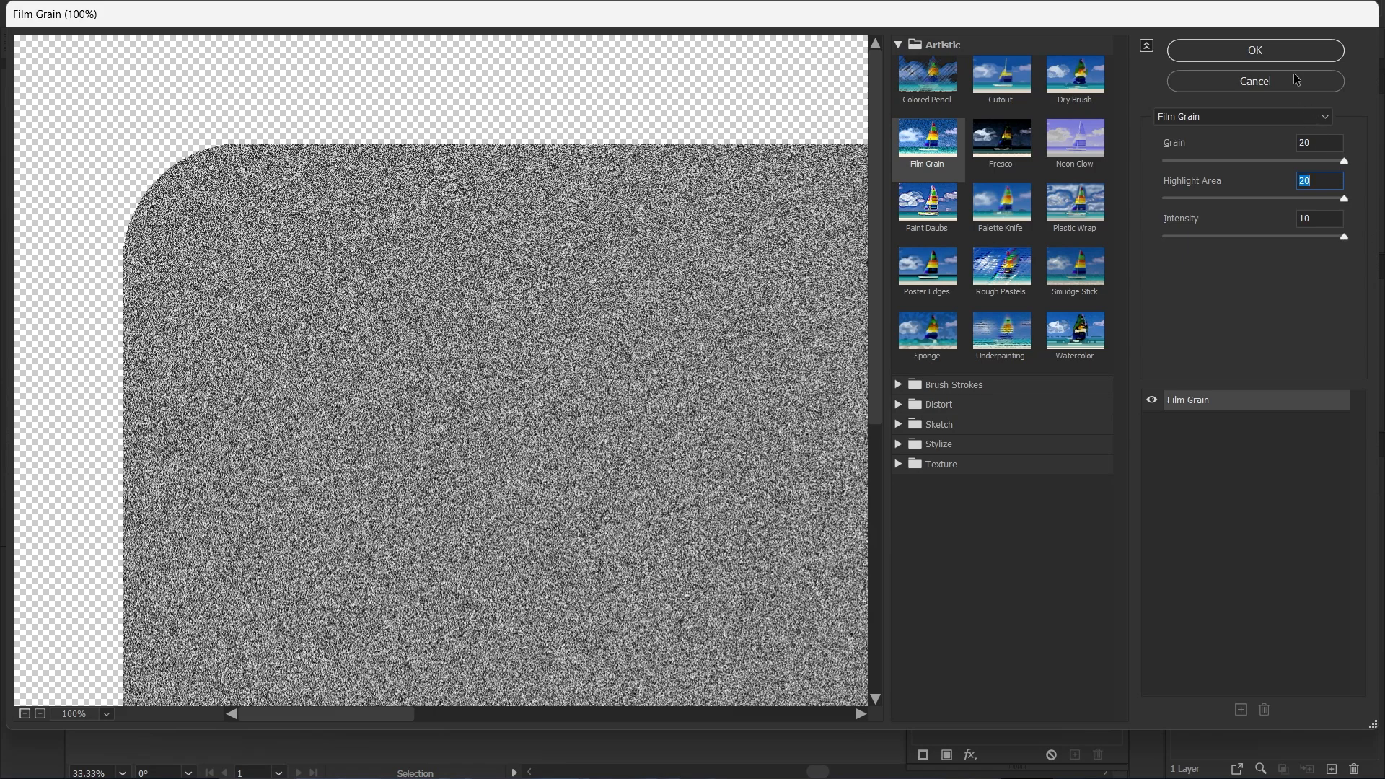
pyautogui.click(1288, 49)
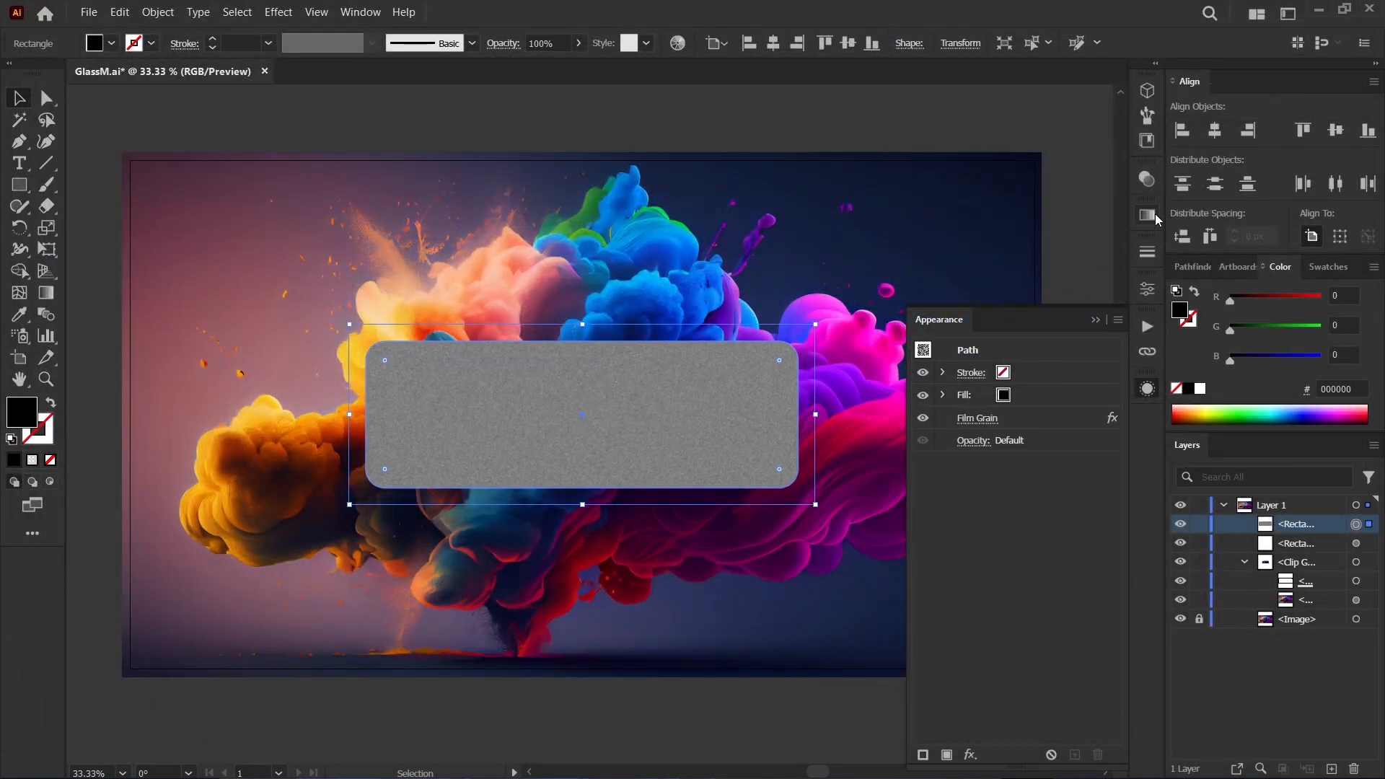
# Set the grain rectangle's blending mode to Overlay and its opacity to 20%, leaving nothing selected.
pyautogui.click(1152, 184)
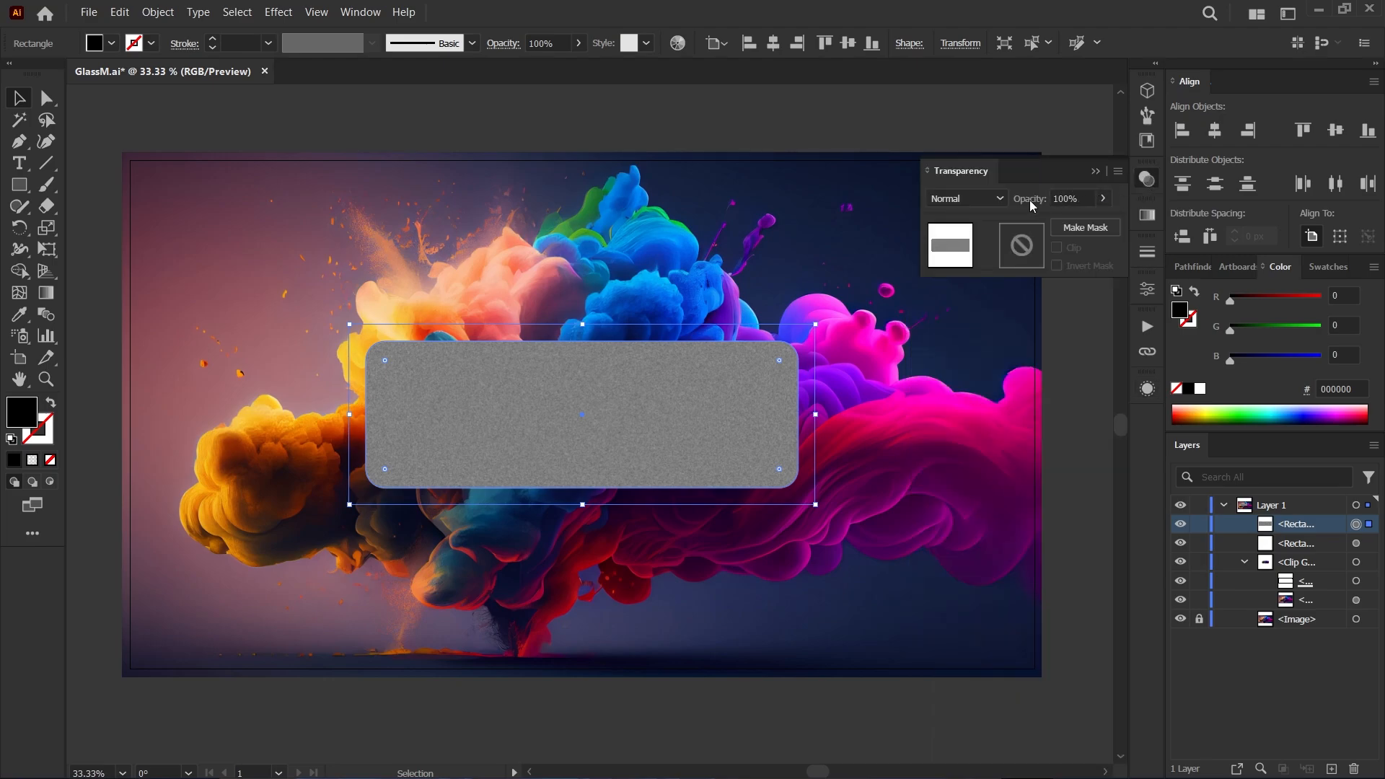
pyautogui.click(1000, 199)
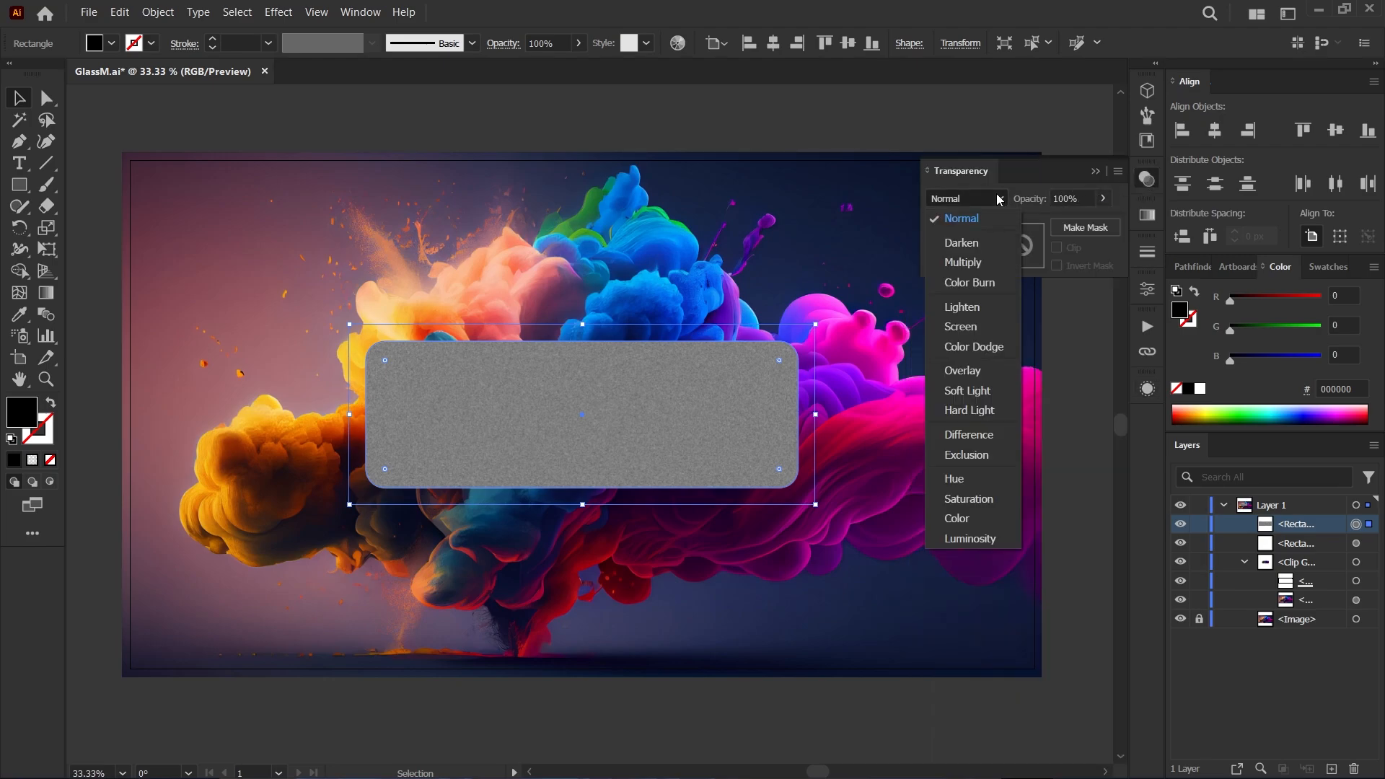
pyautogui.click(980, 371)
pyautogui.click(1103, 199)
pyautogui.moveTo(1099, 221); pyautogui.dragTo(1045, 220)
pyautogui.click(1070, 174)
pyautogui.click(1096, 171)
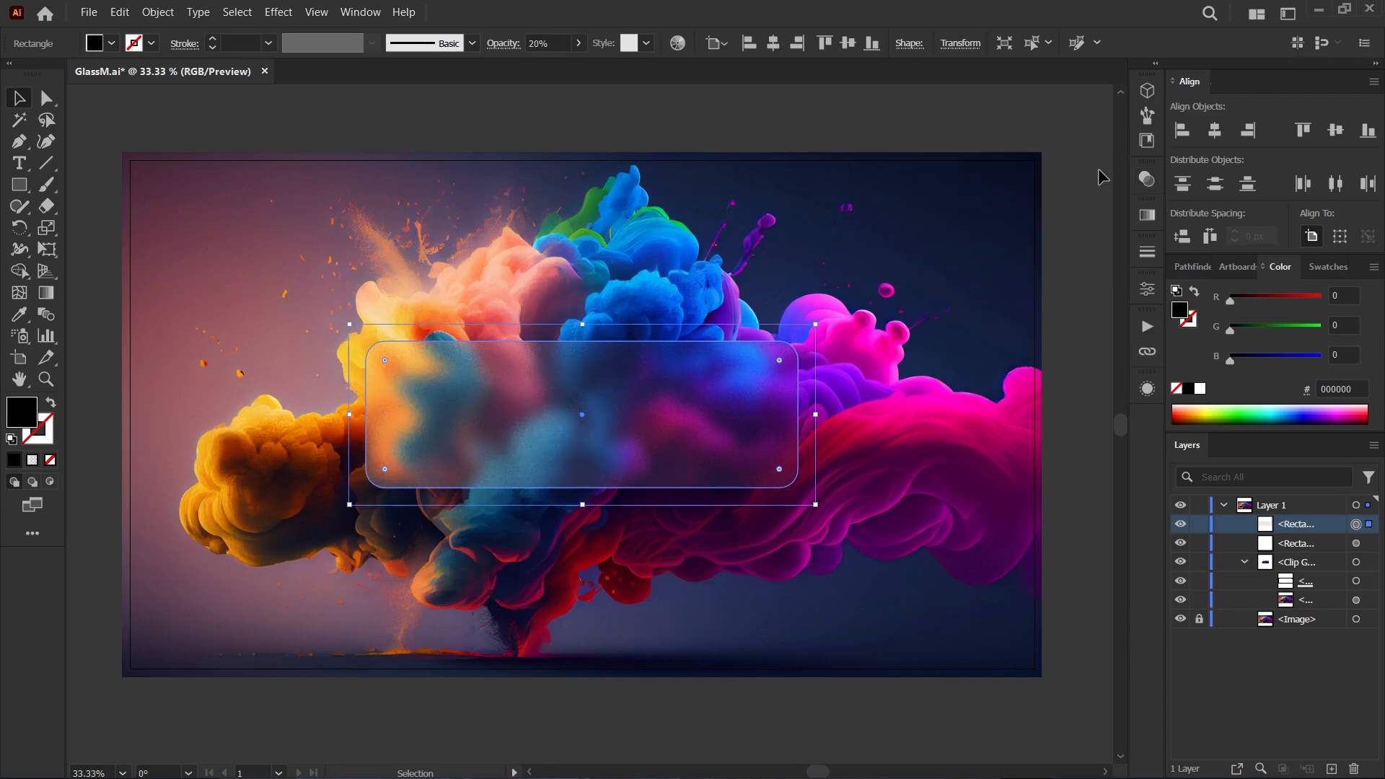
pyautogui.click(1088, 467)
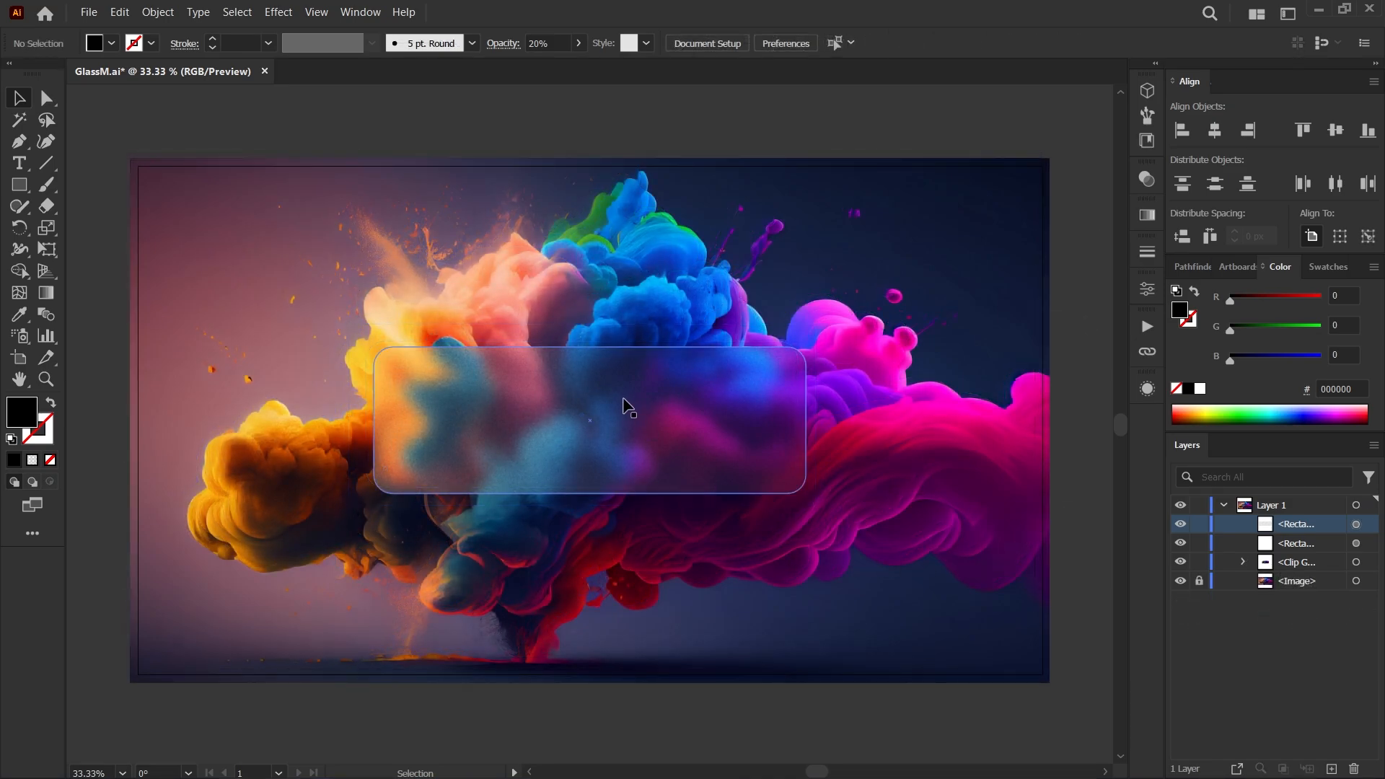
# Relink the blurred image inside the glass panel to the yellow beads photo ending in 1331703.
pyautogui.click(1146, 353)
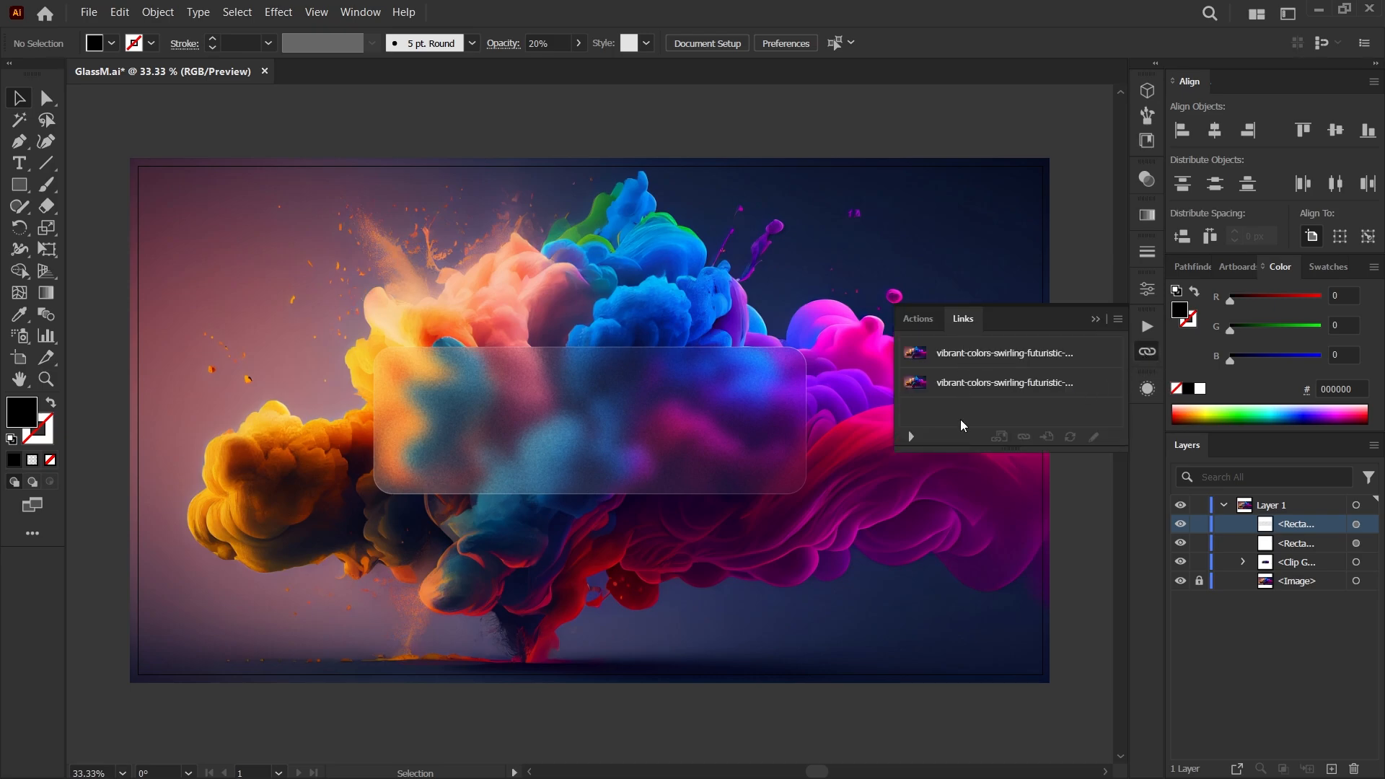
pyautogui.click(957, 353)
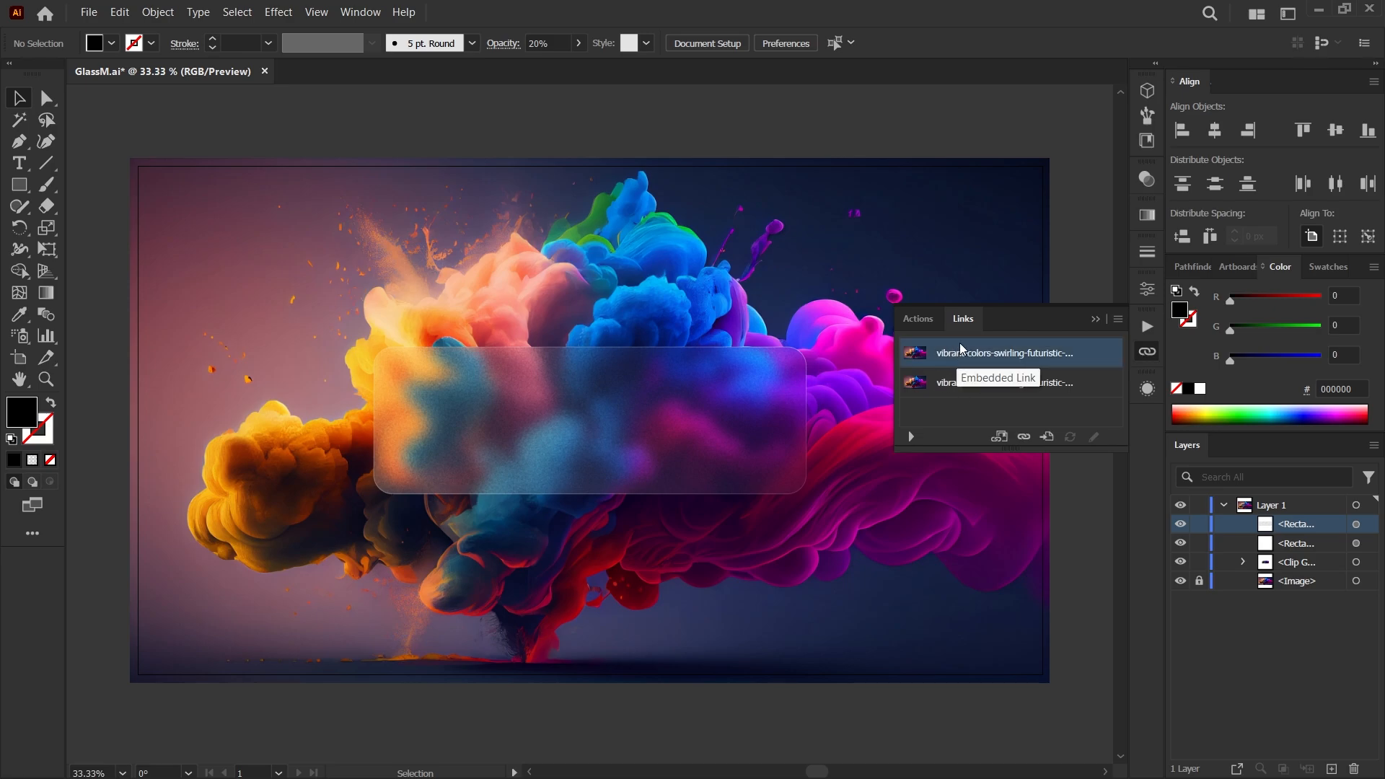
pyautogui.click(1024, 437)
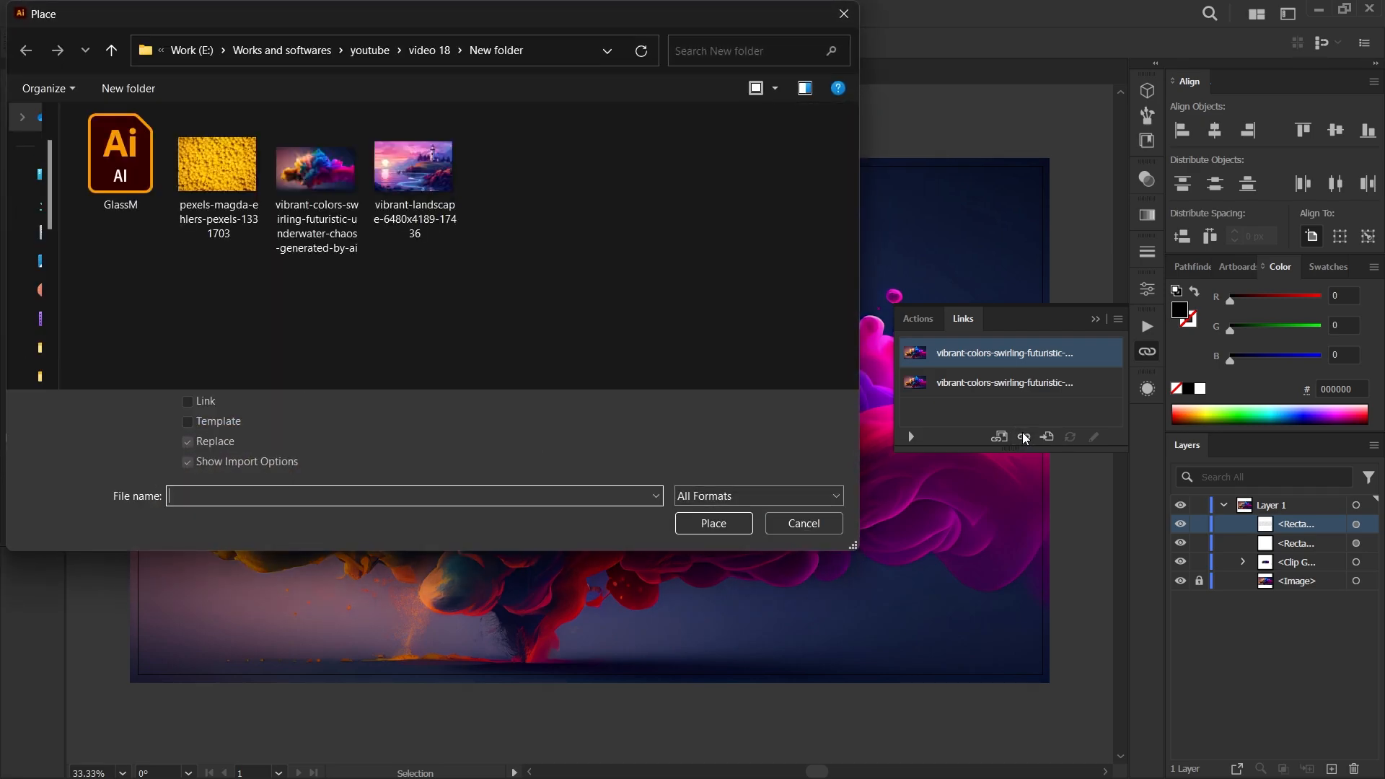
pyautogui.click(243, 177)
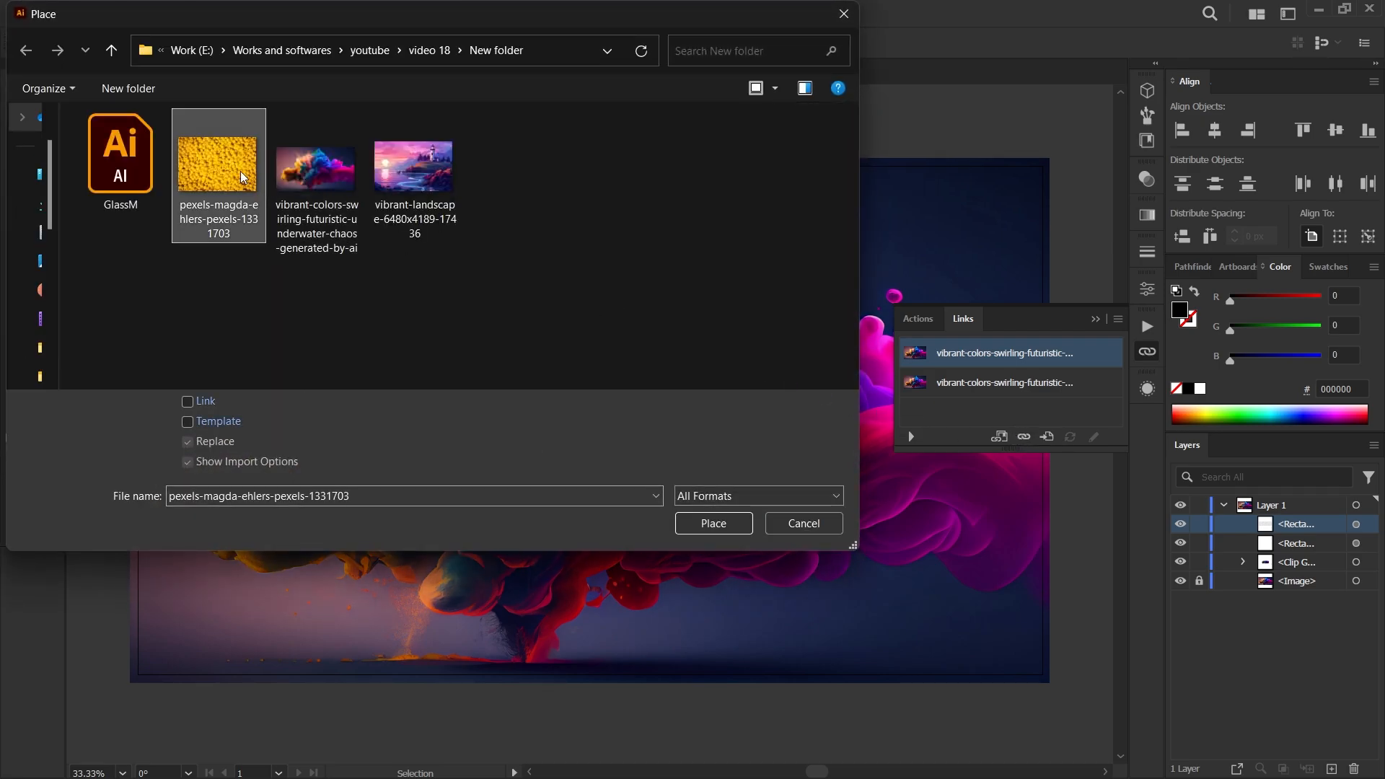
pyautogui.click(709, 514)
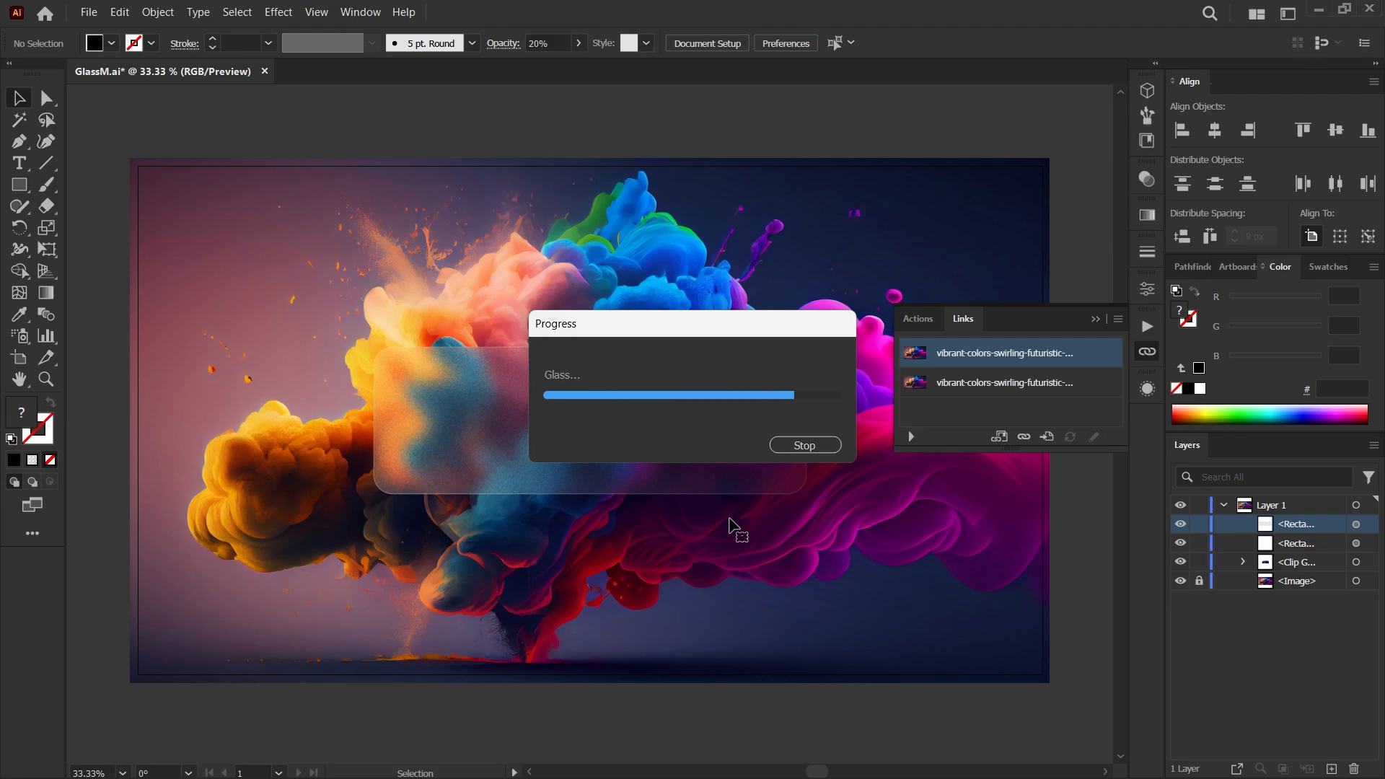
# Relink the background image to the same yellow beads photo so it matches the glass panel.
pyautogui.click(976, 393)
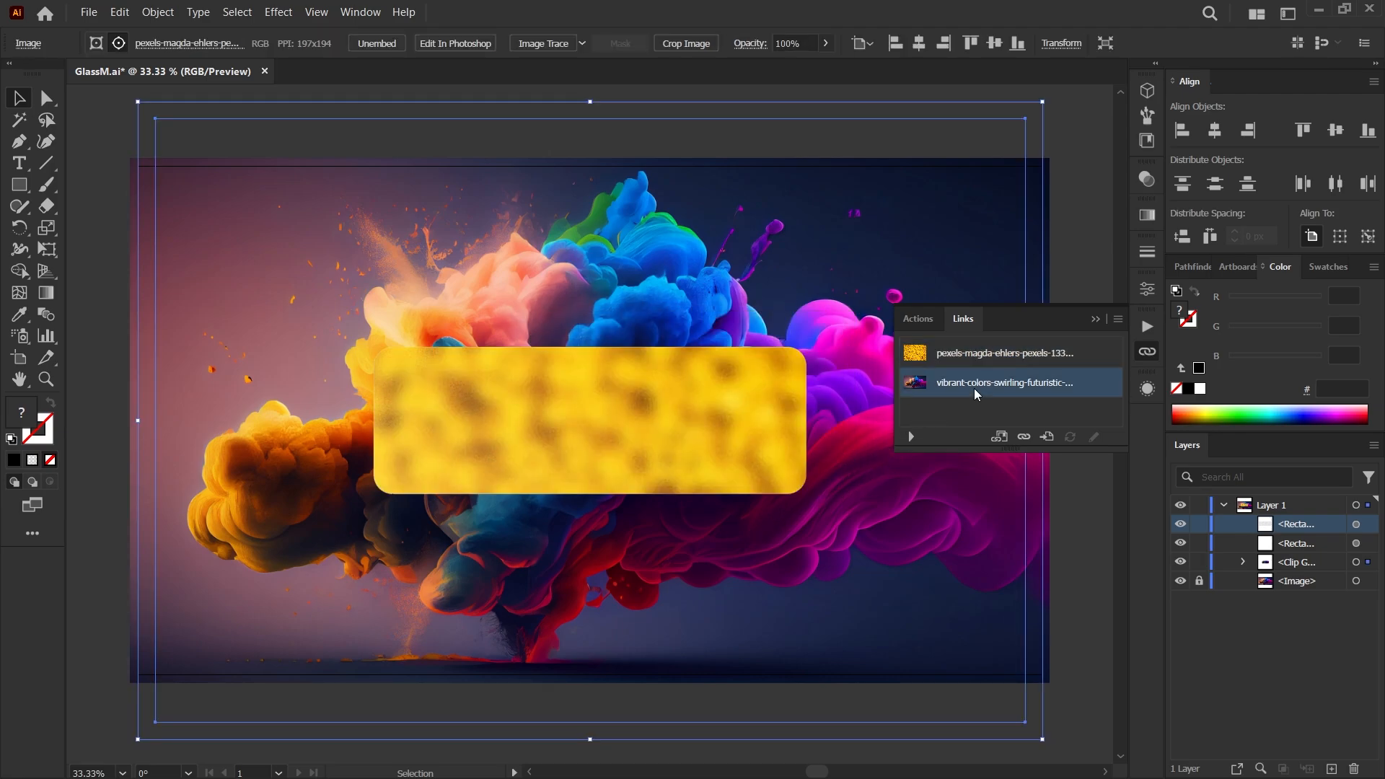
pyautogui.click(1023, 437)
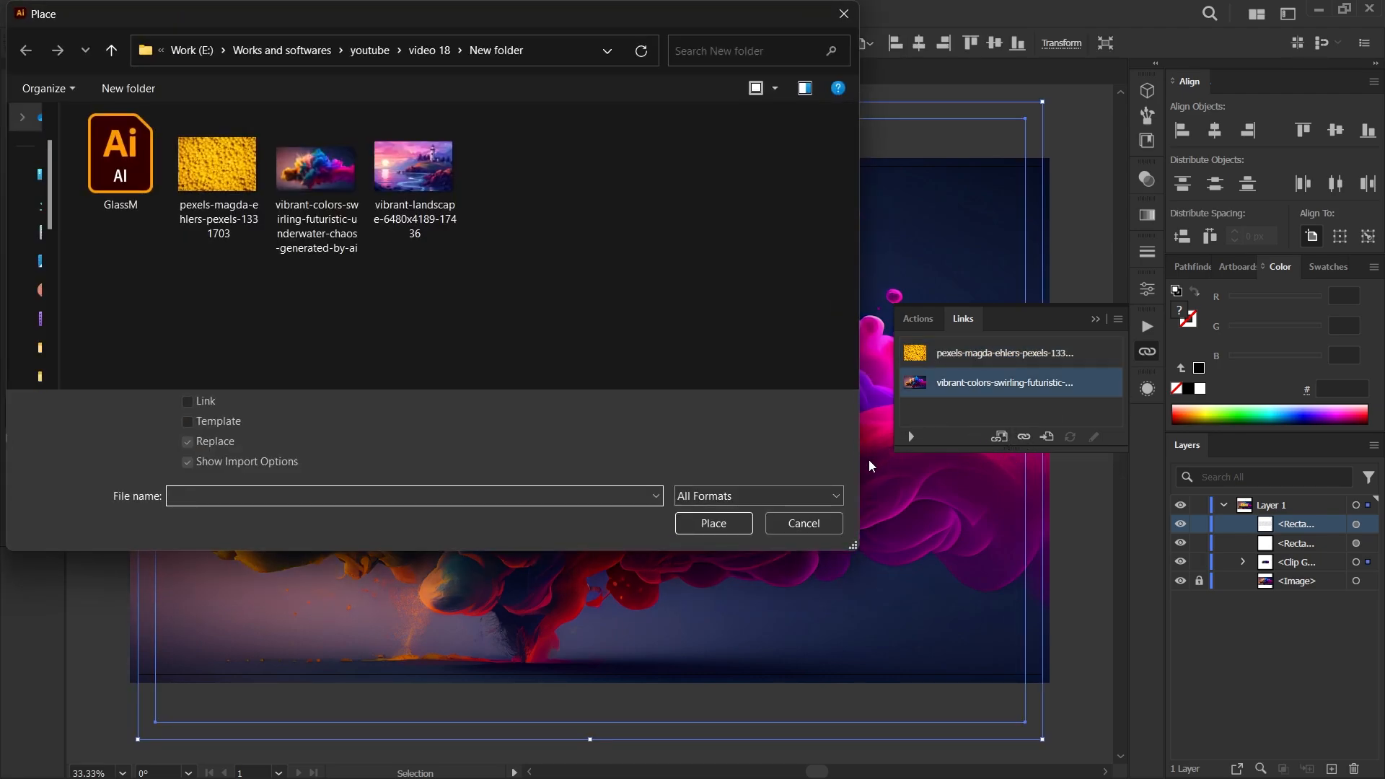
pyautogui.click(217, 168)
pyautogui.click(721, 525)
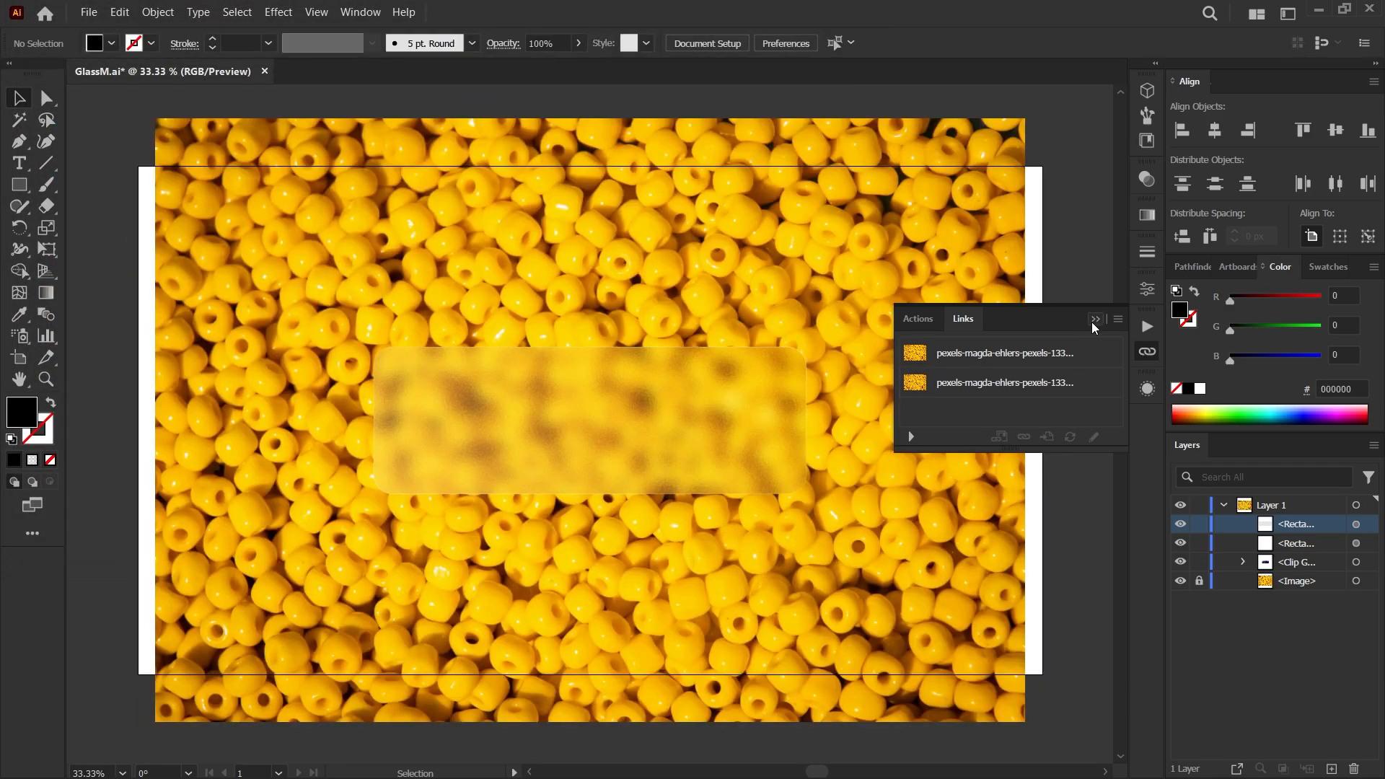
pyautogui.click(1094, 320)
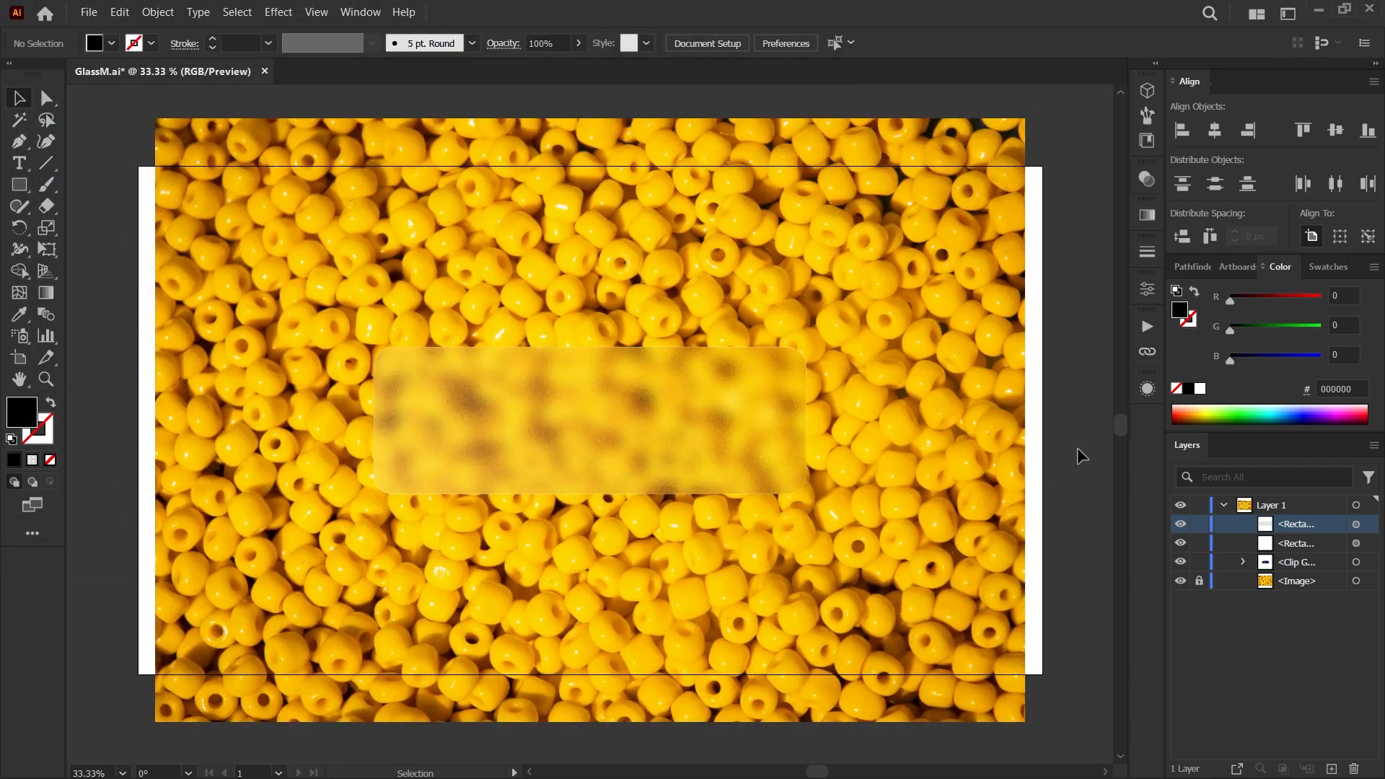